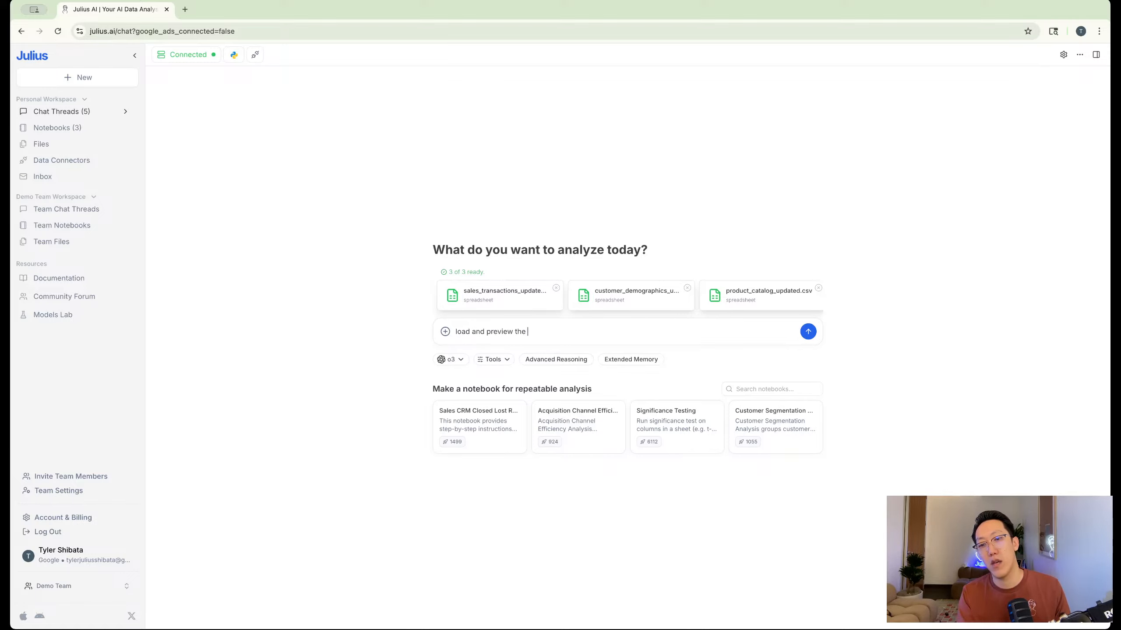
# Ask Julius to load and preview the data, and run the suggested analysis of sales trends over time.
pyautogui.write('data')
pyautogui.press('Return')
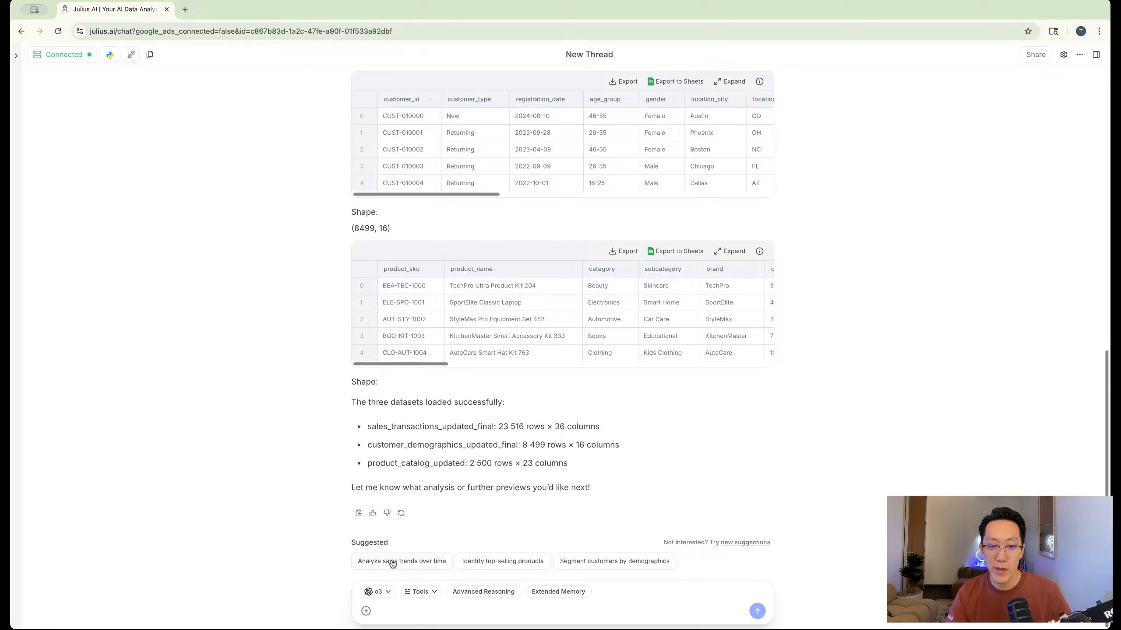
pyautogui.click(392, 561)
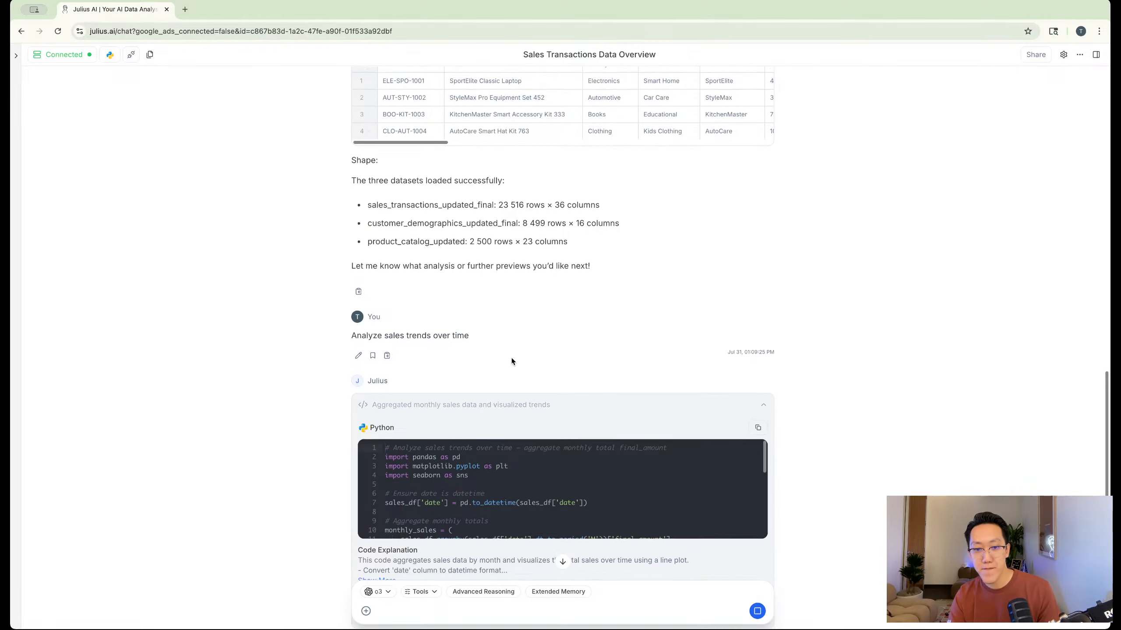
pyautogui.scroll(-2, 507, 356)
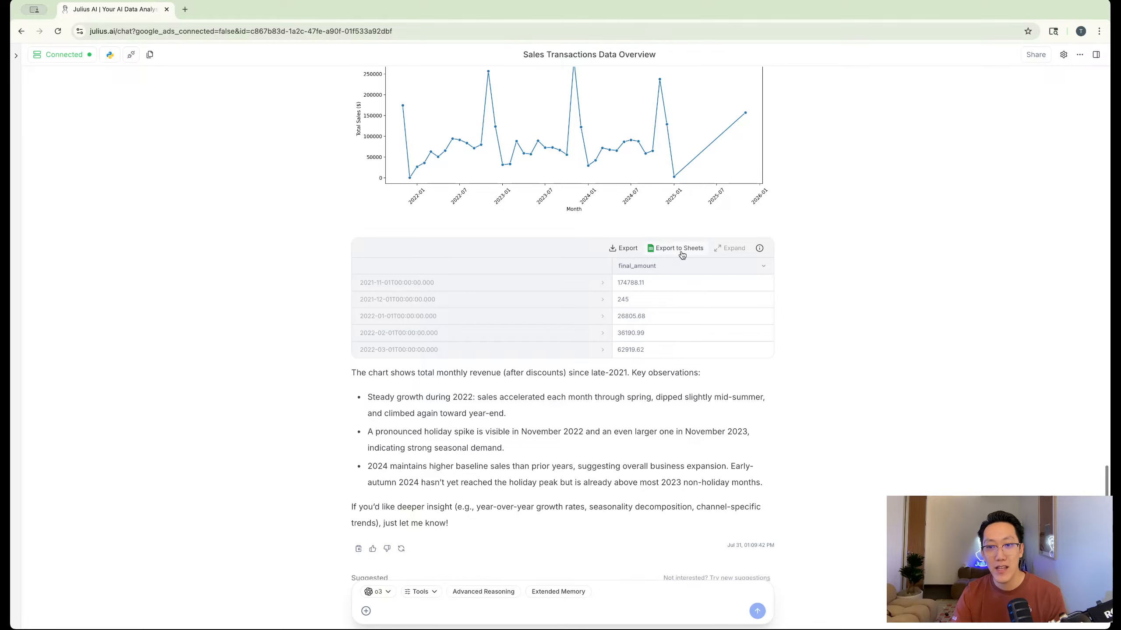
# Export the monthly final_amount table to Google Sheets, open the exported spreadsheet, and return to the monthly sales chart in the chat.
pyautogui.click(680, 251)
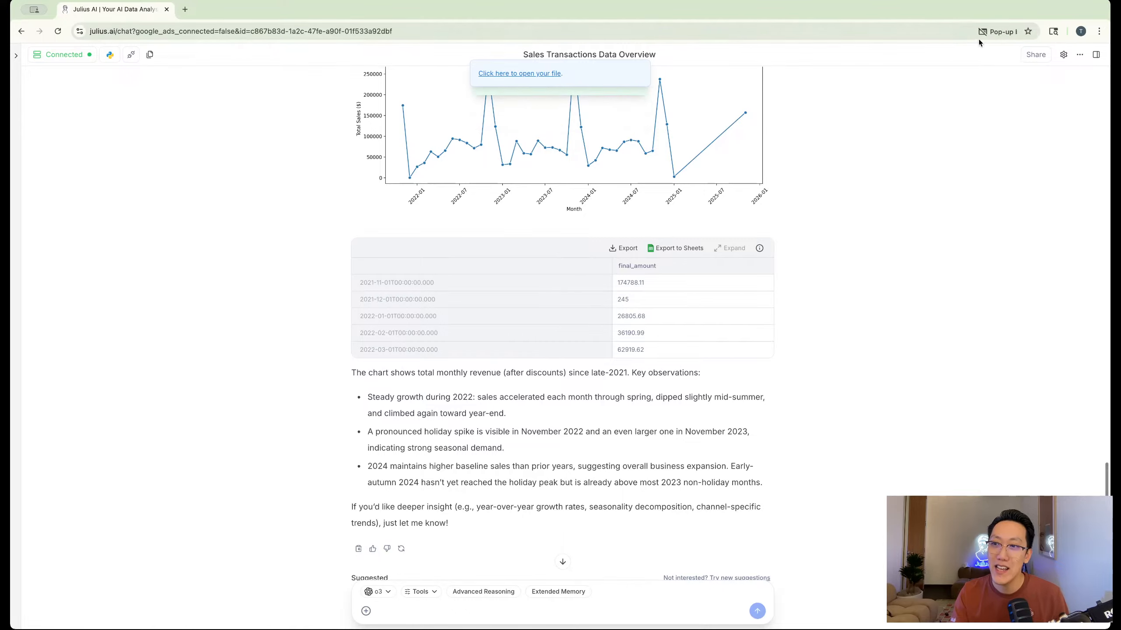
pyautogui.click(521, 74)
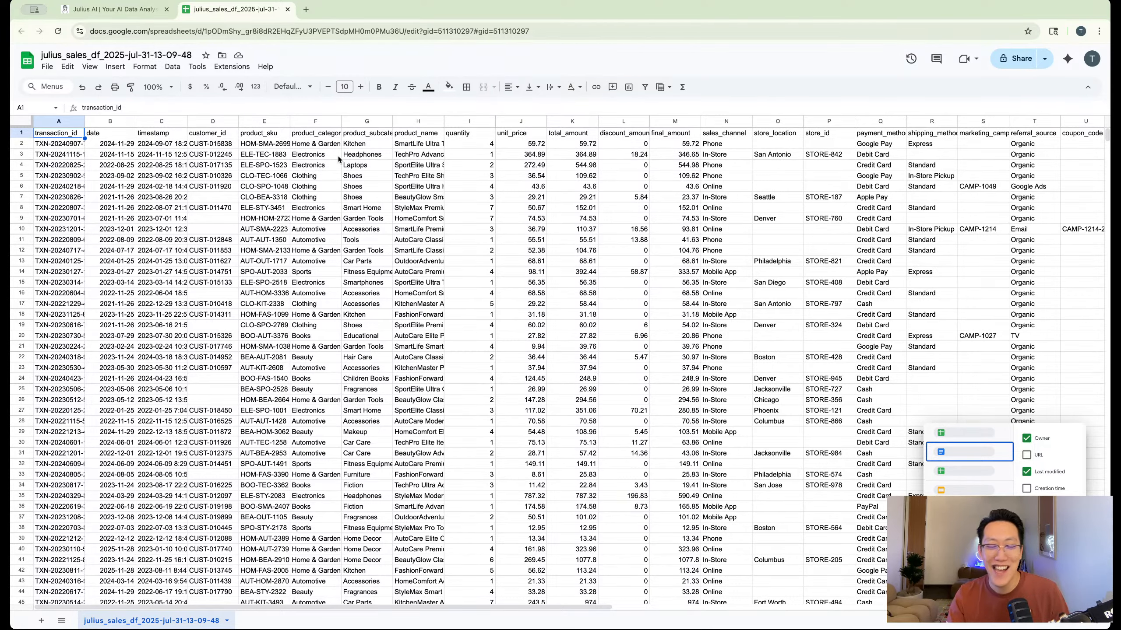
pyautogui.click(113, 17)
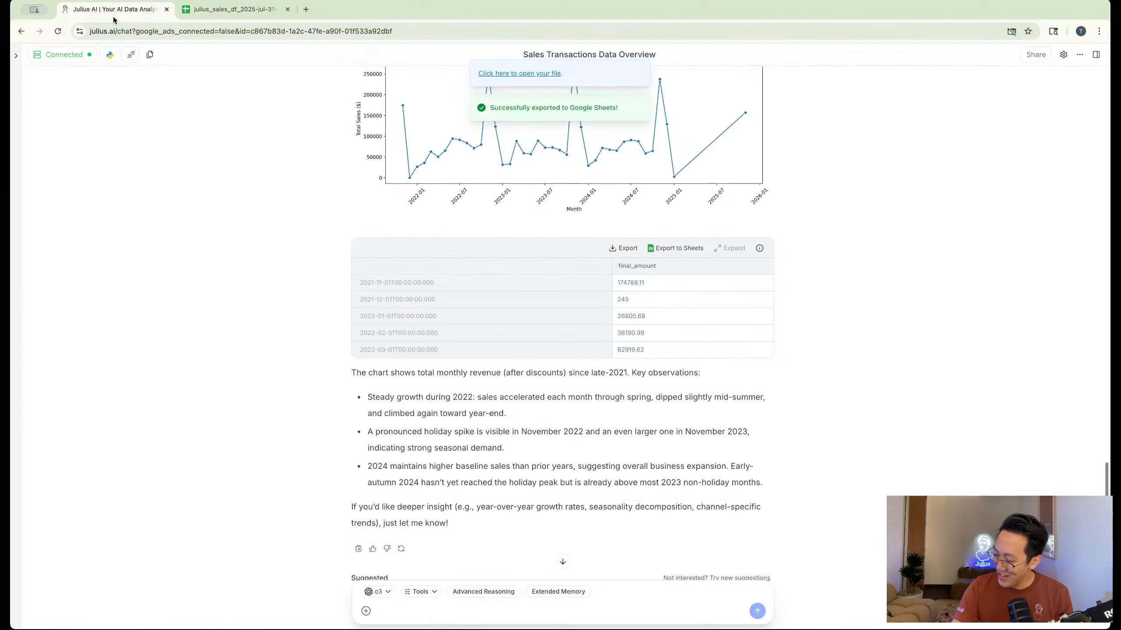
pyautogui.scroll(7, 709, 253)
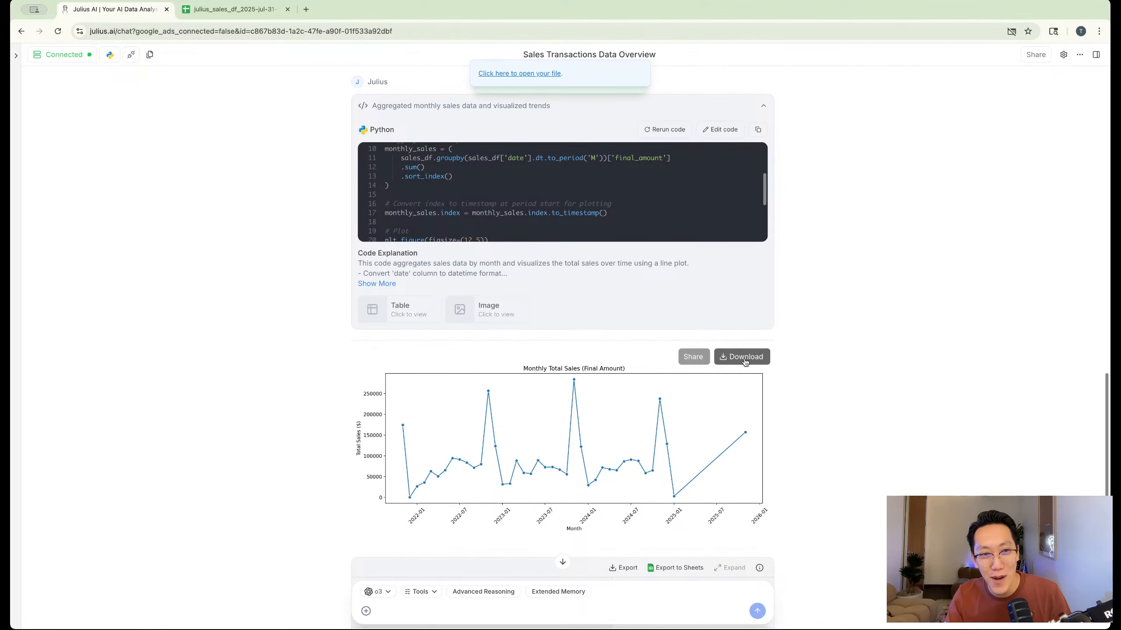
pyautogui.click(238, 9)
pyautogui.click(47, 66)
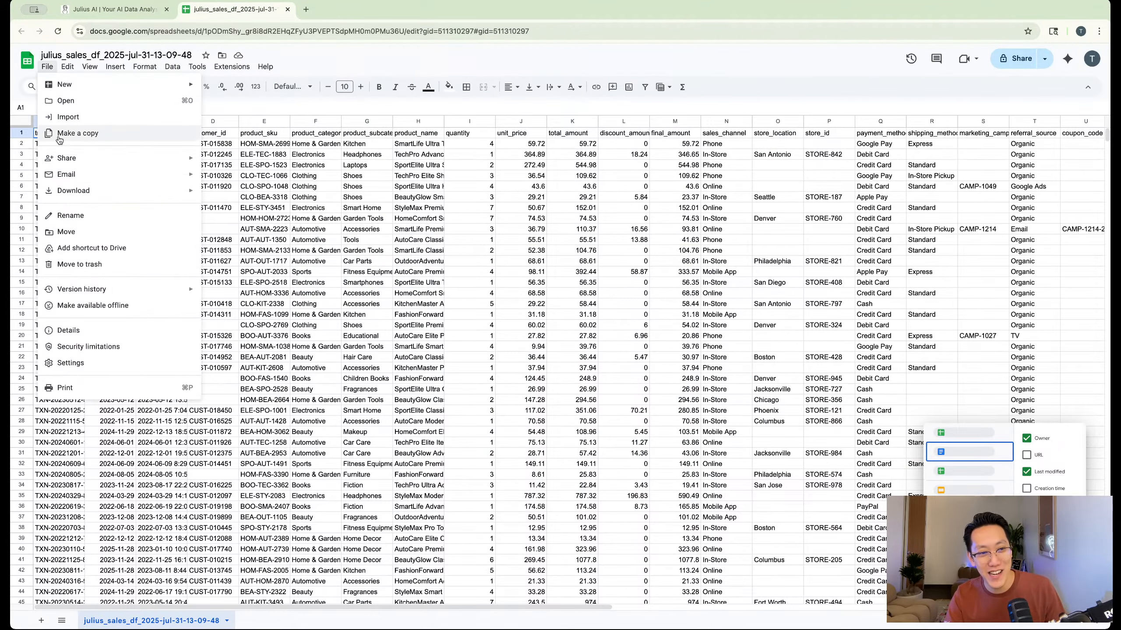
pyautogui.click(110, 117)
pyautogui.click(472, 222)
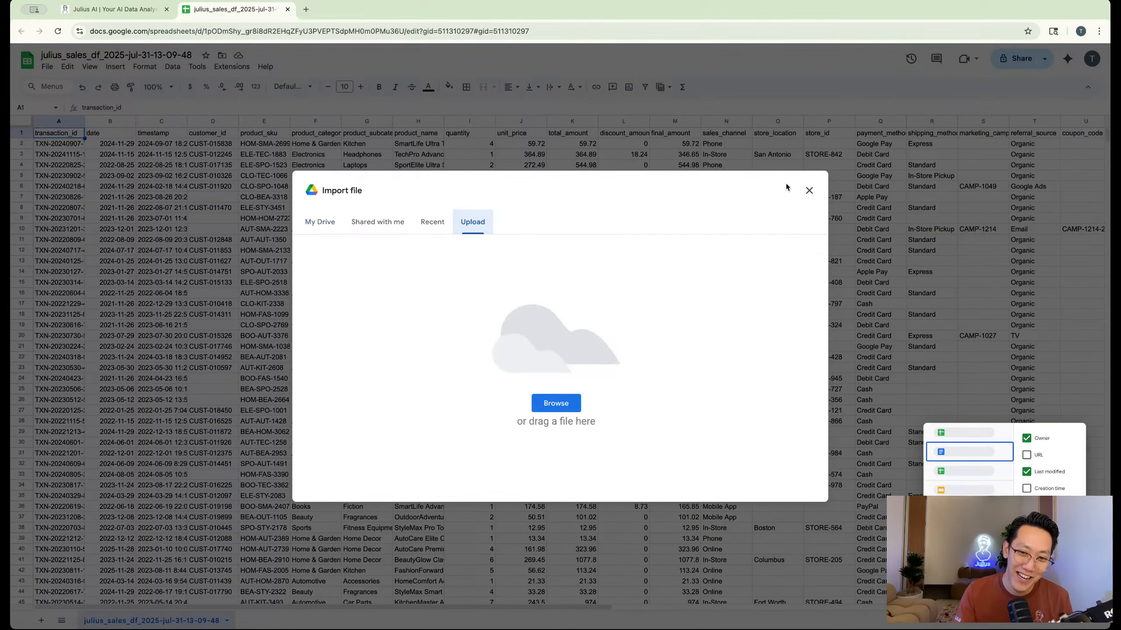
pyautogui.click(809, 191)
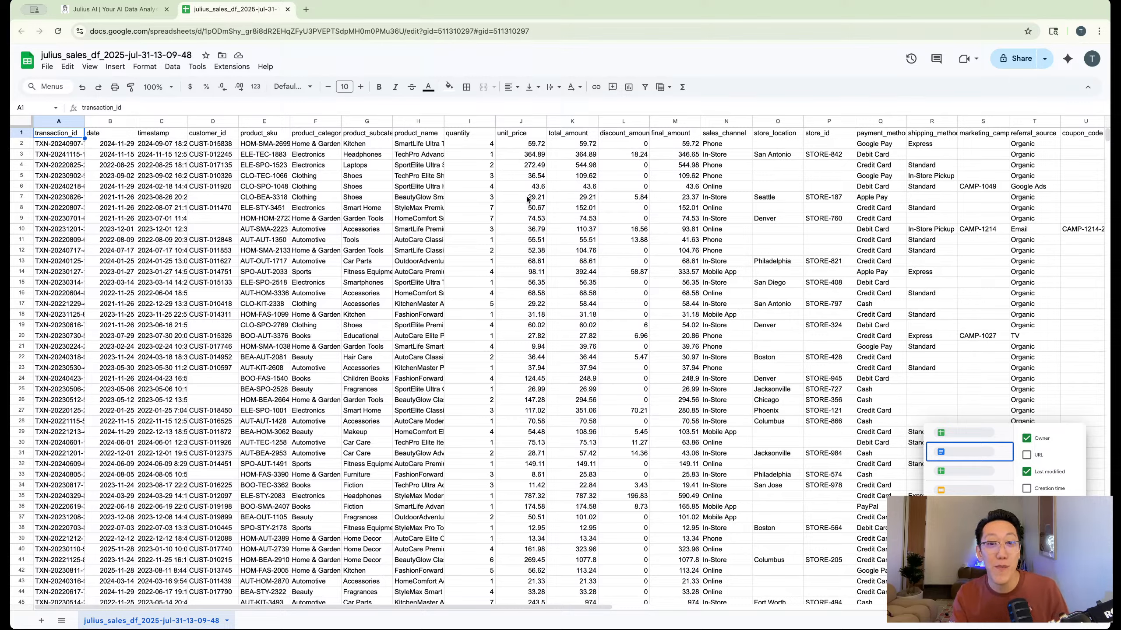
# Select the range E2:N23 in the exported sales spreadsheet.
pyautogui.click(415, 186)
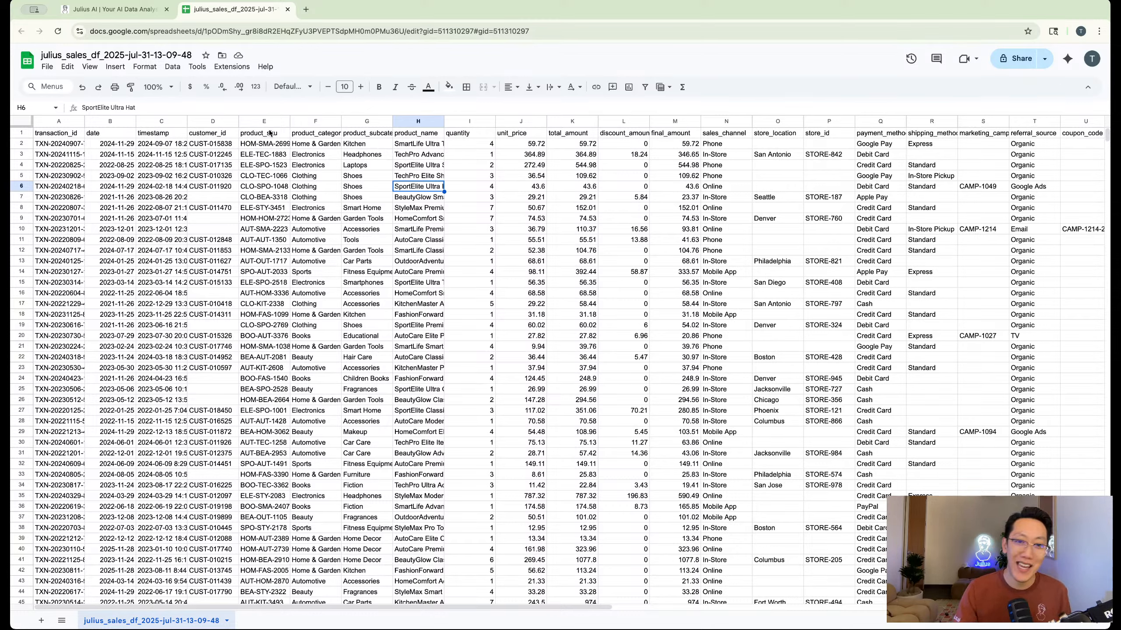
pyautogui.moveTo(264, 143); pyautogui.dragTo(717, 370)
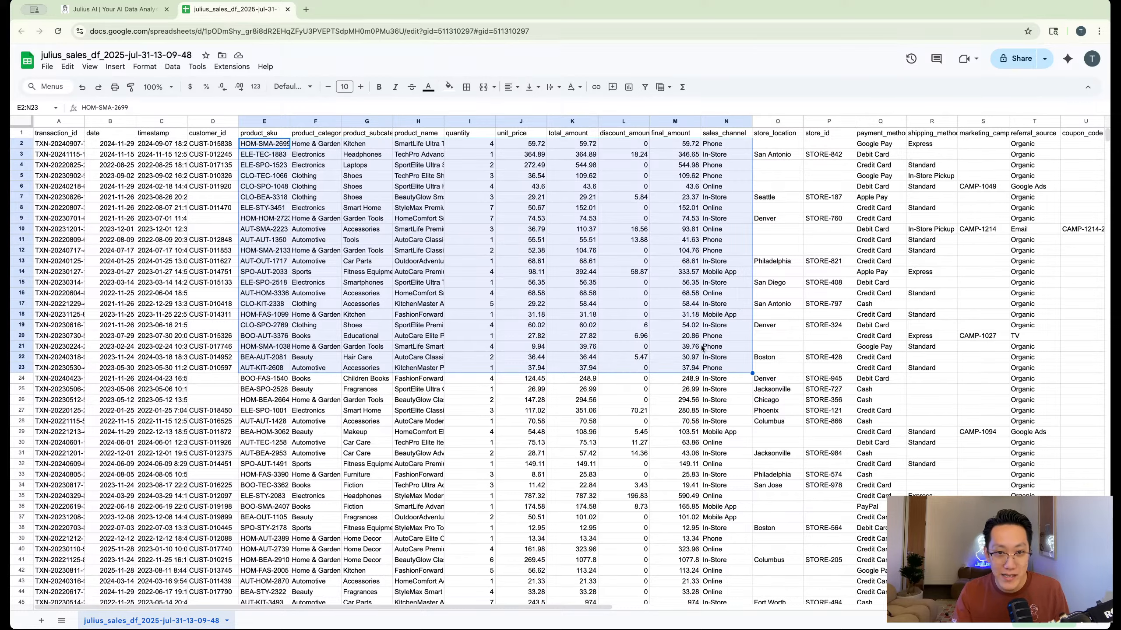
# Switch back to the Julius chat and browse the Google Drive files that can be attached, closing the picker without choosing any.
pyautogui.click(113, 9)
pyautogui.scroll(-8, 371, 400)
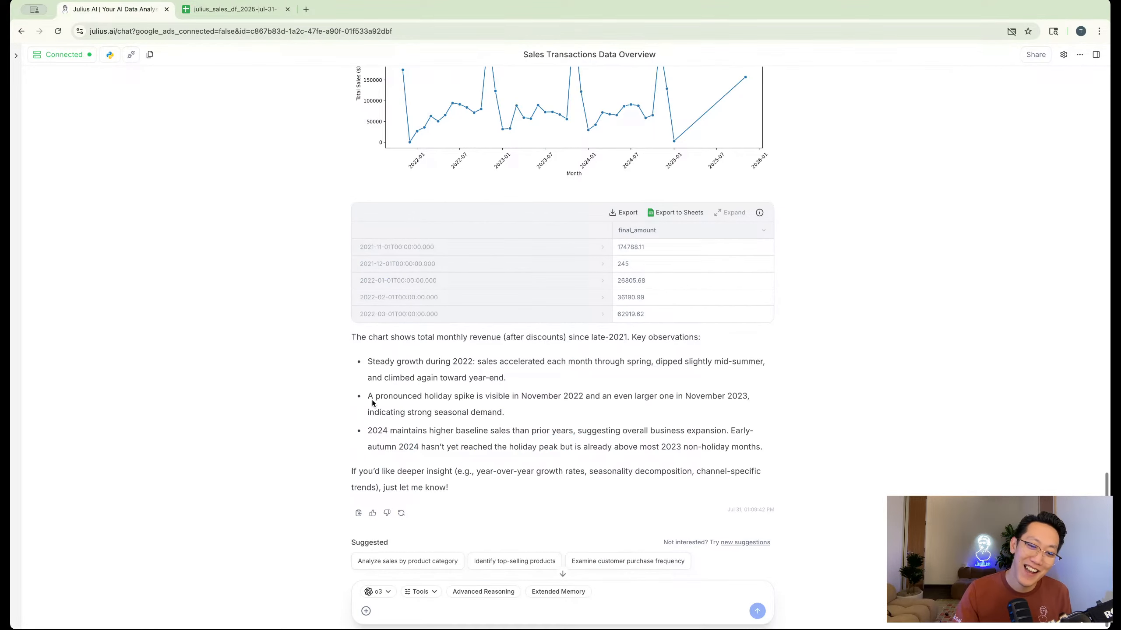
pyautogui.click(366, 609)
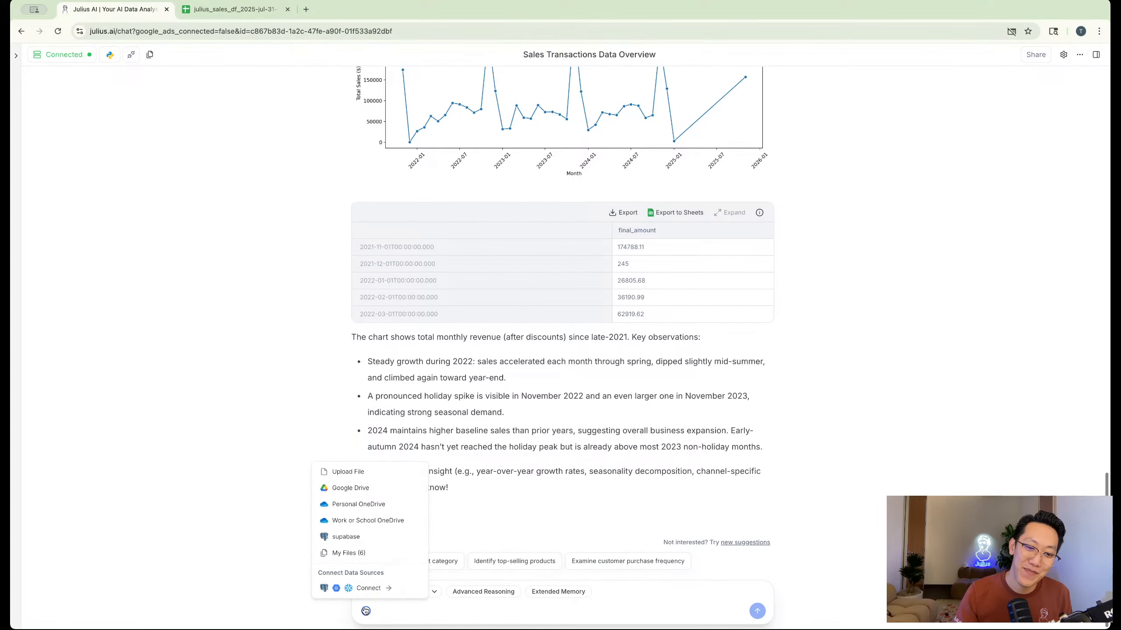
pyautogui.click(351, 488)
pyautogui.scroll(-1, 368, 317)
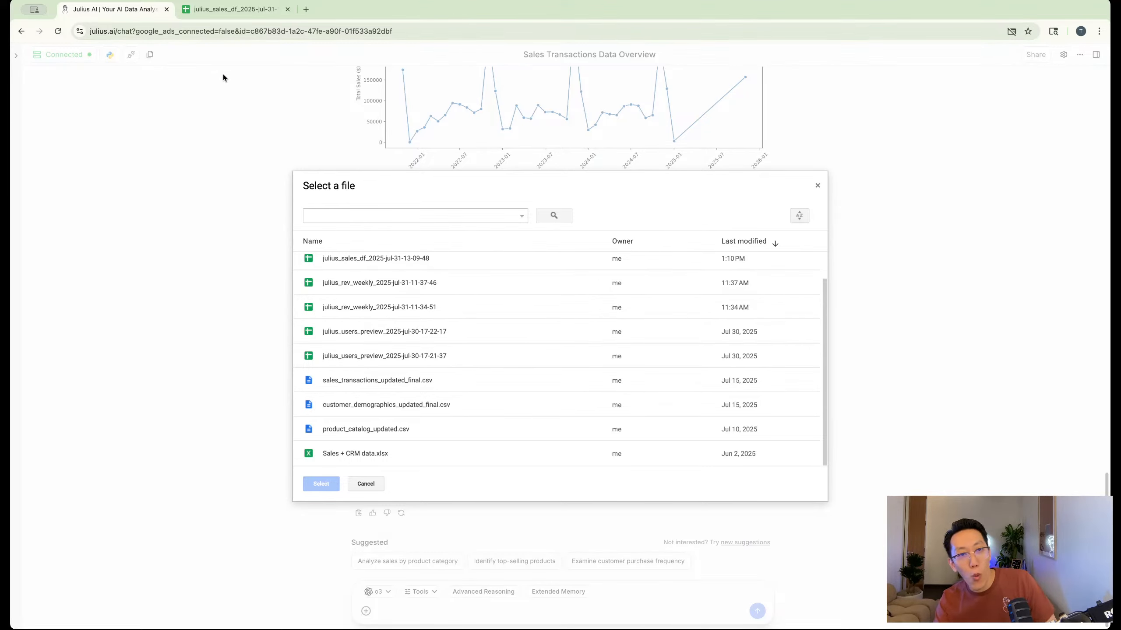
pyautogui.click(817, 186)
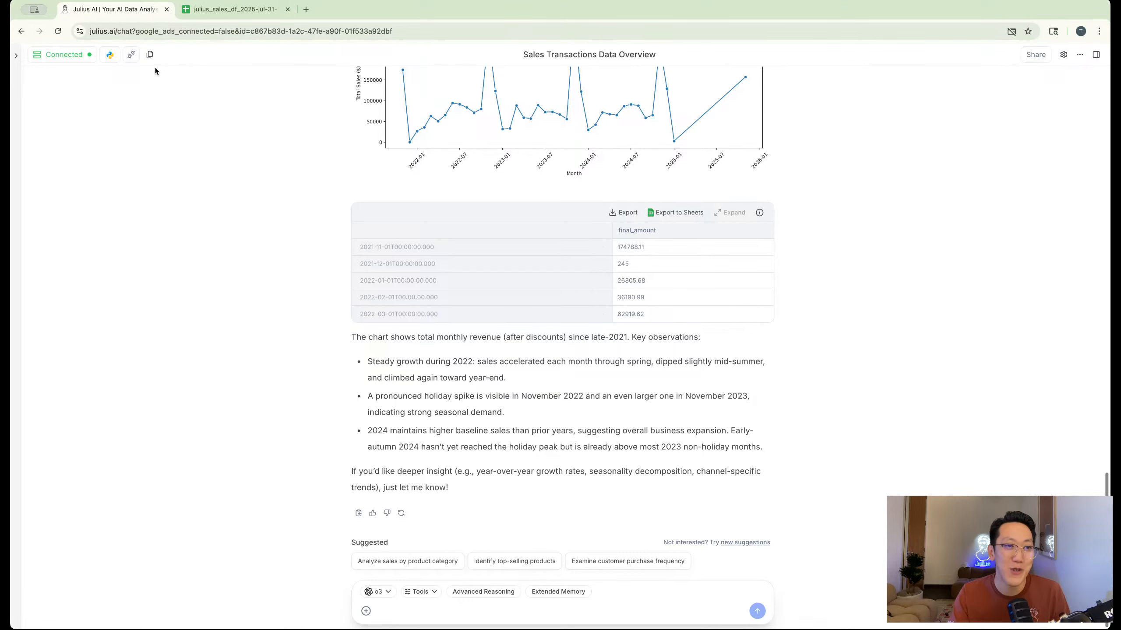
# Connect the Microsoft OneDrive integration from the data connectors page and accept the requested Microsoft permissions.
pyautogui.click(21, 32)
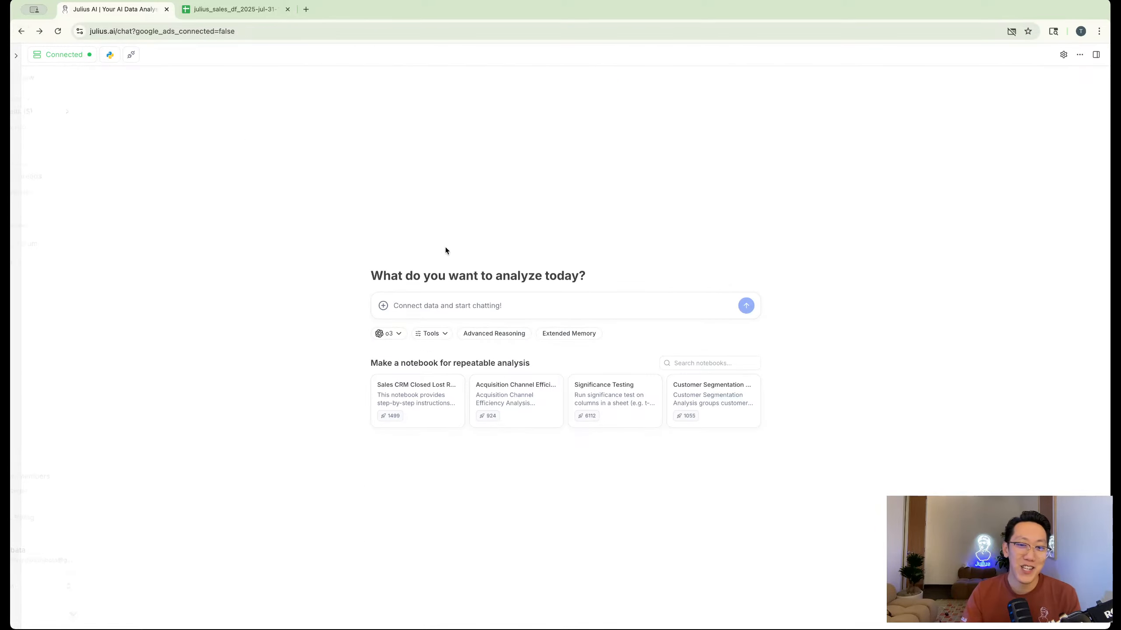
pyautogui.moveTo(15, 93)
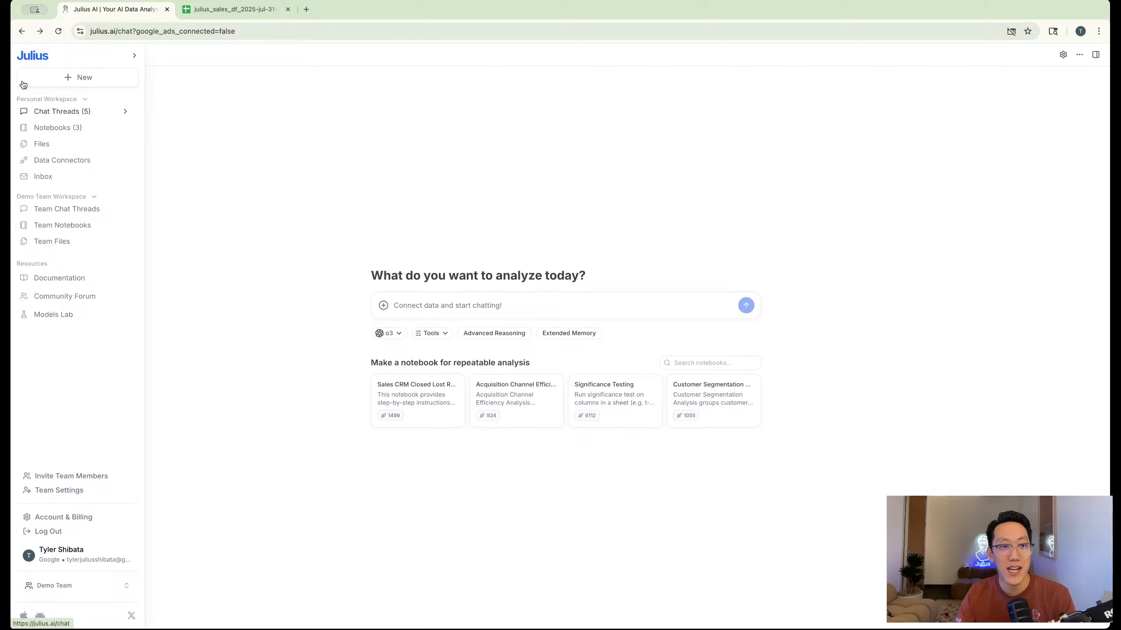
pyautogui.click(53, 162)
pyautogui.scroll(-5, 422, 306)
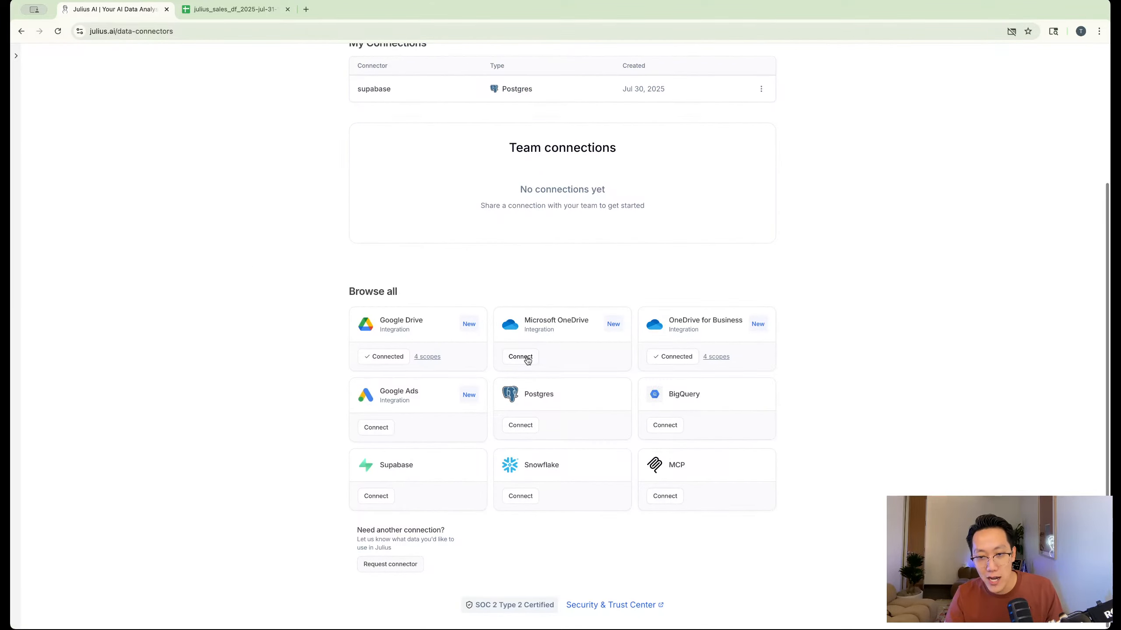
pyautogui.click(524, 363)
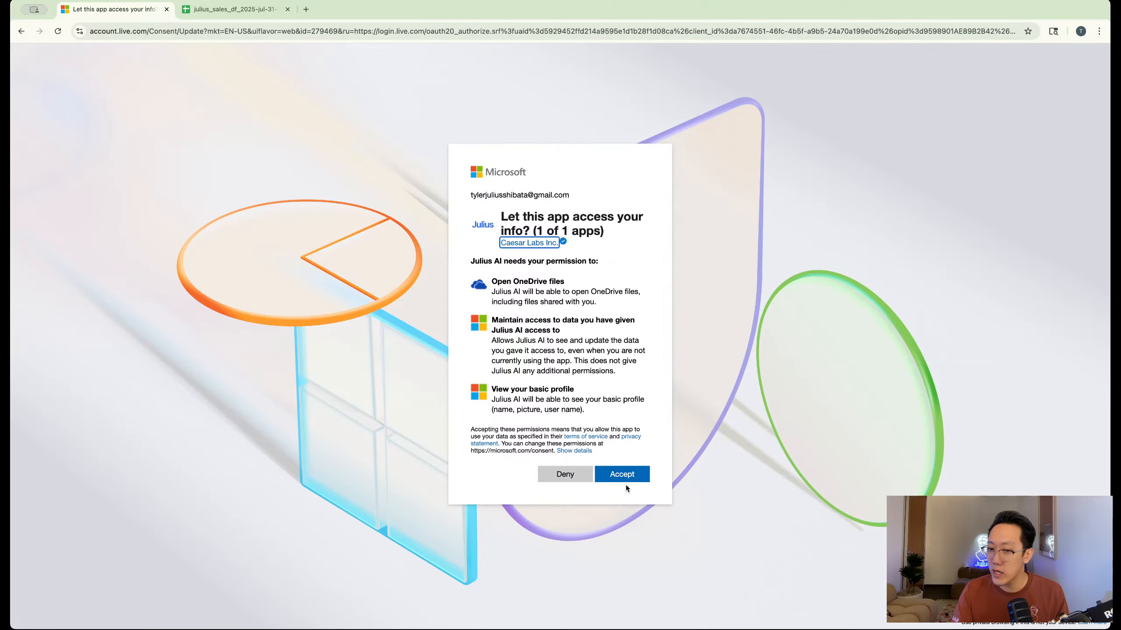
pyautogui.click(627, 482)
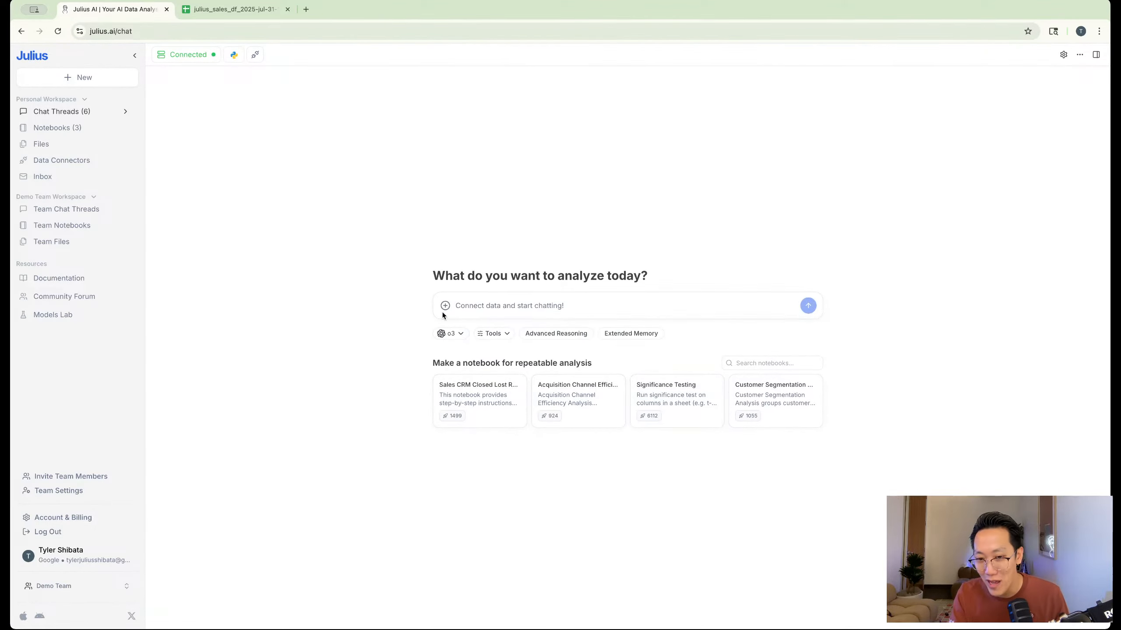
# Attach customer_demographics_updated_final.csv, sales_transactions_updated.csv and sales_transactions_updated_final.csv from the work or school OneDrive to the new chat.
pyautogui.click(445, 306)
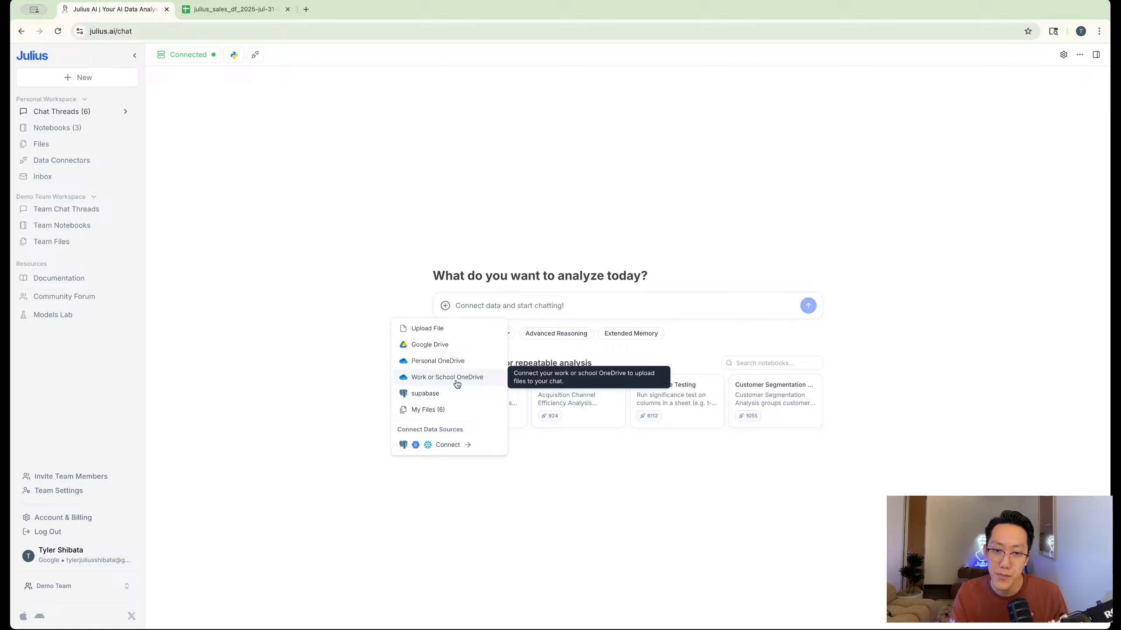
pyautogui.click(457, 366)
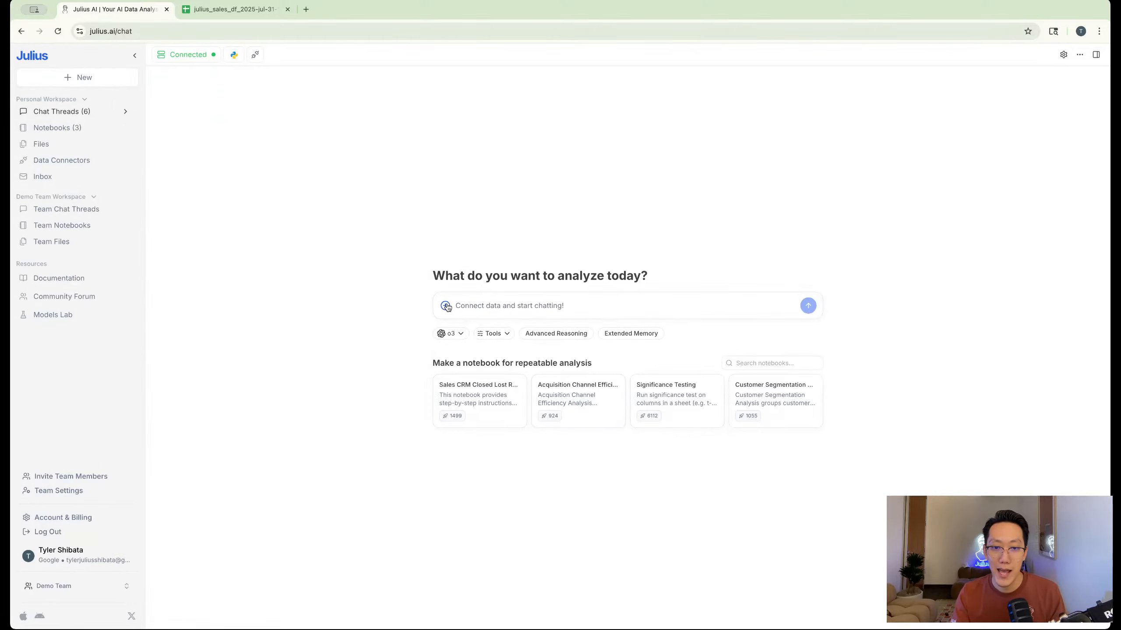
pyautogui.click(446, 306)
pyautogui.click(444, 383)
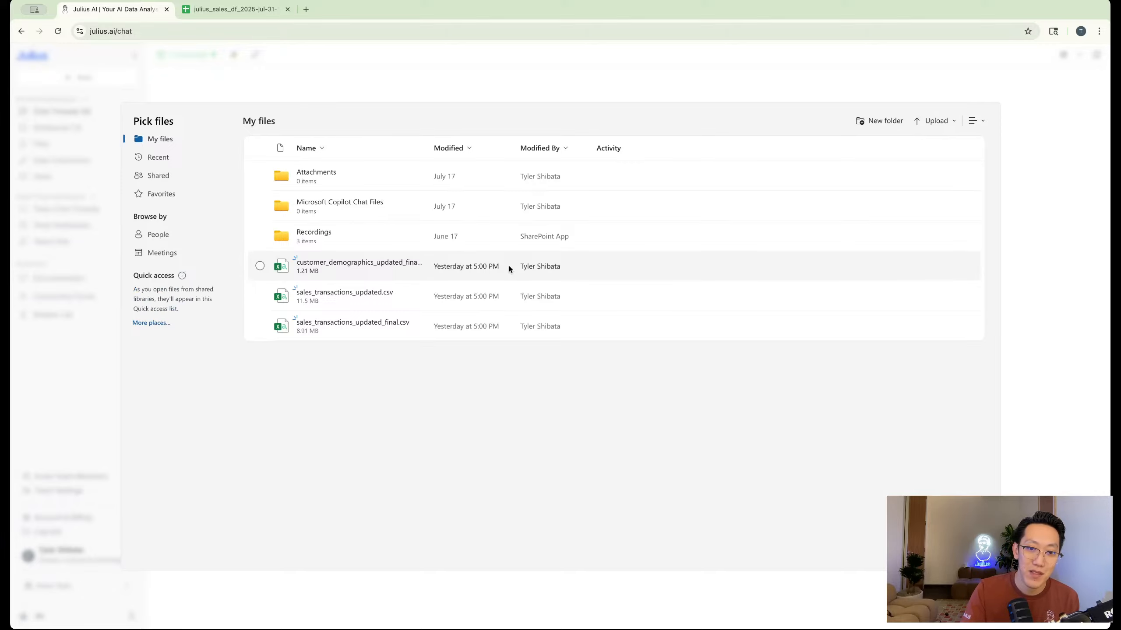
pyautogui.click(510, 266)
pyautogui.click(502, 296)
pyautogui.click(493, 323)
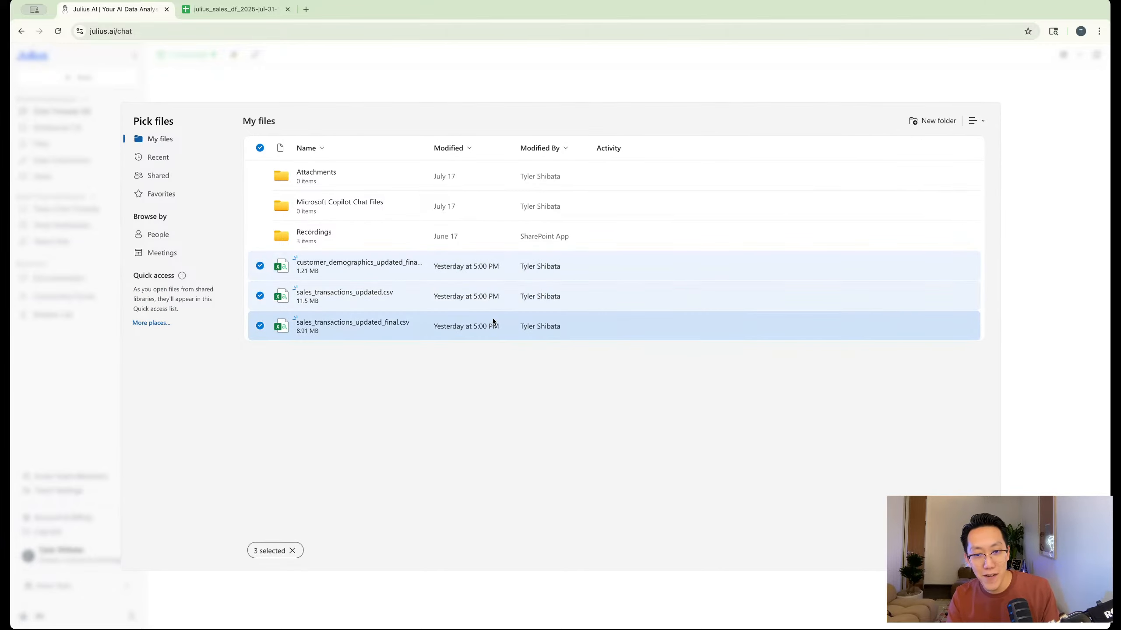
pyautogui.click(922, 551)
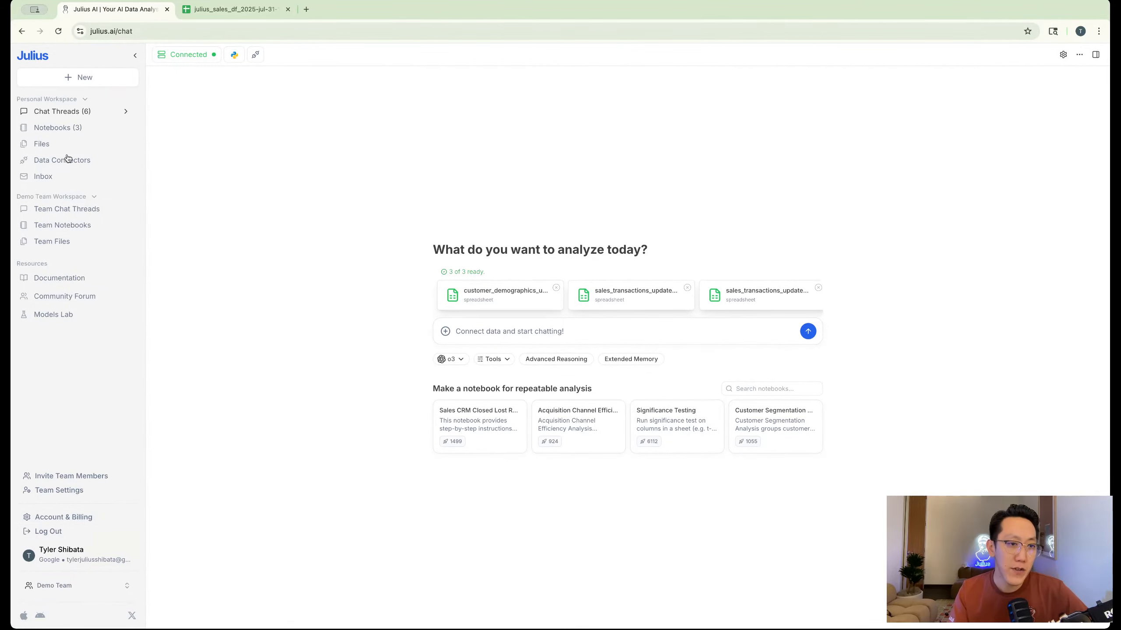
# Review the available data connectors, look at the form for requesting another connector, and return to the connectors overview.
pyautogui.click(40, 164)
pyautogui.scroll(-5, 416, 334)
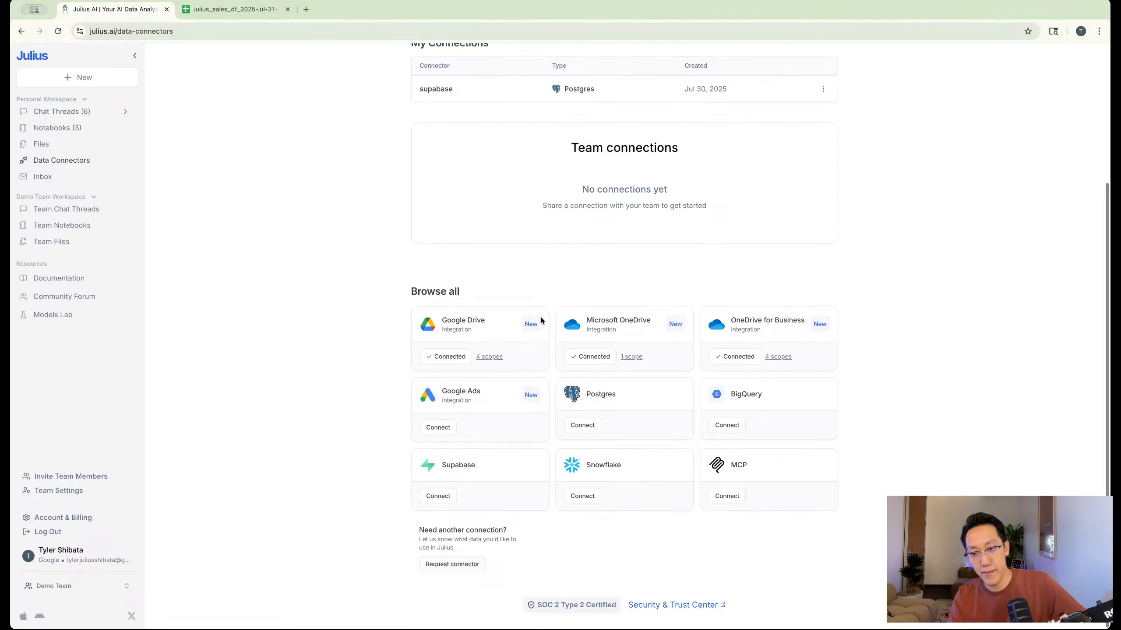
pyautogui.click(454, 566)
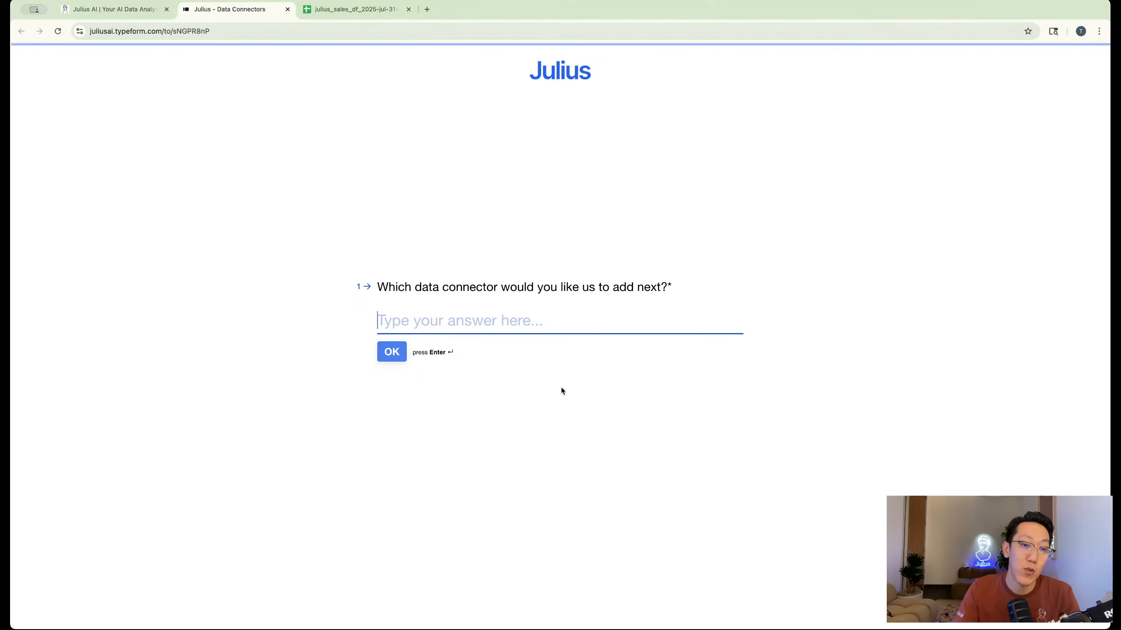
pyautogui.click(123, 17)
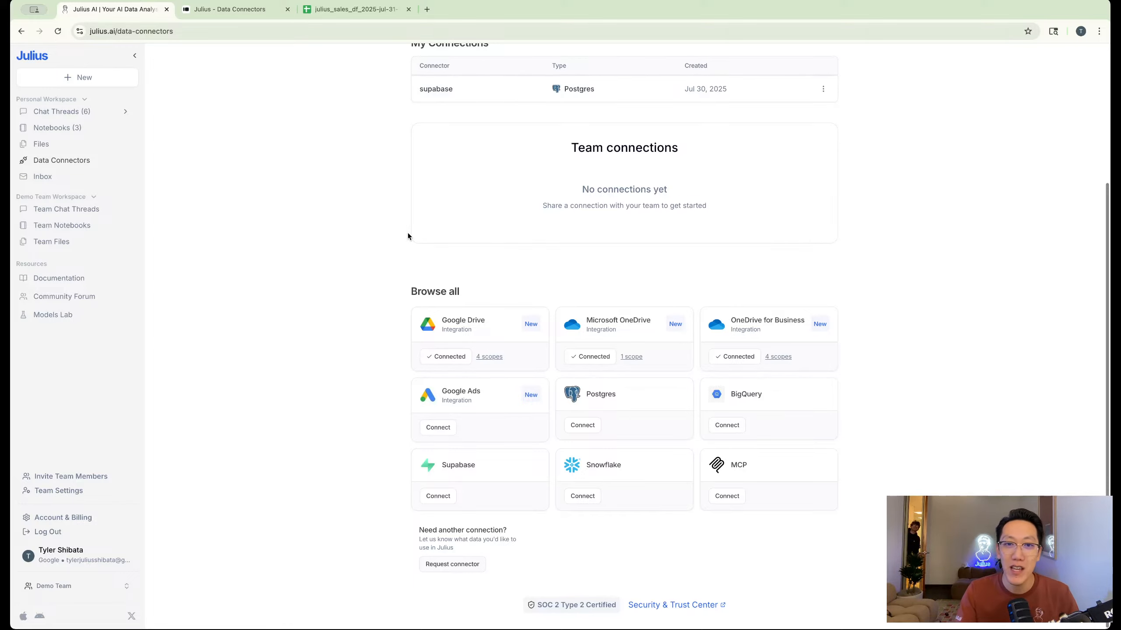
pyautogui.scroll(2, 407, 235)
pyautogui.scroll(5, 407, 237)
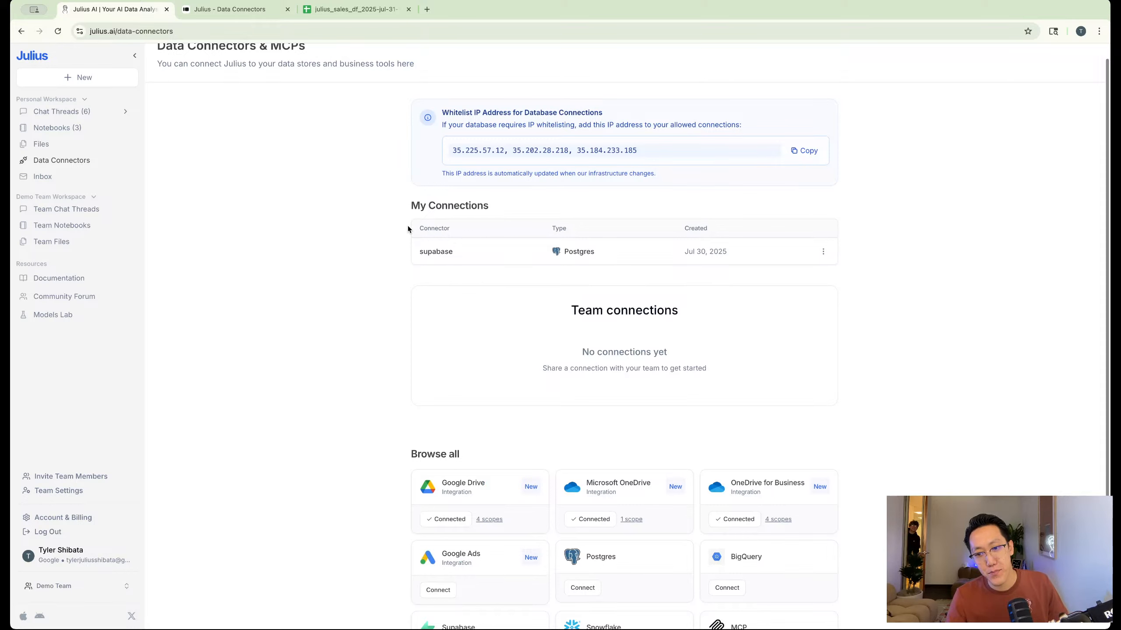
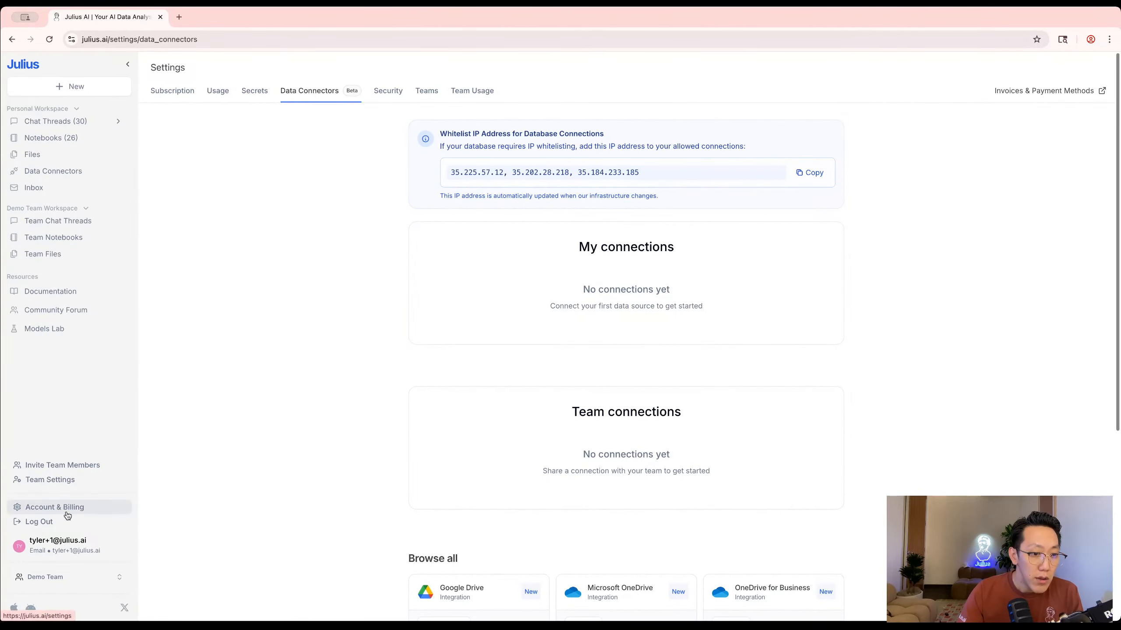
# Start a new Postgres data connector and check the help for its Connection Name field.
pyautogui.scroll(-6, 178, 123)
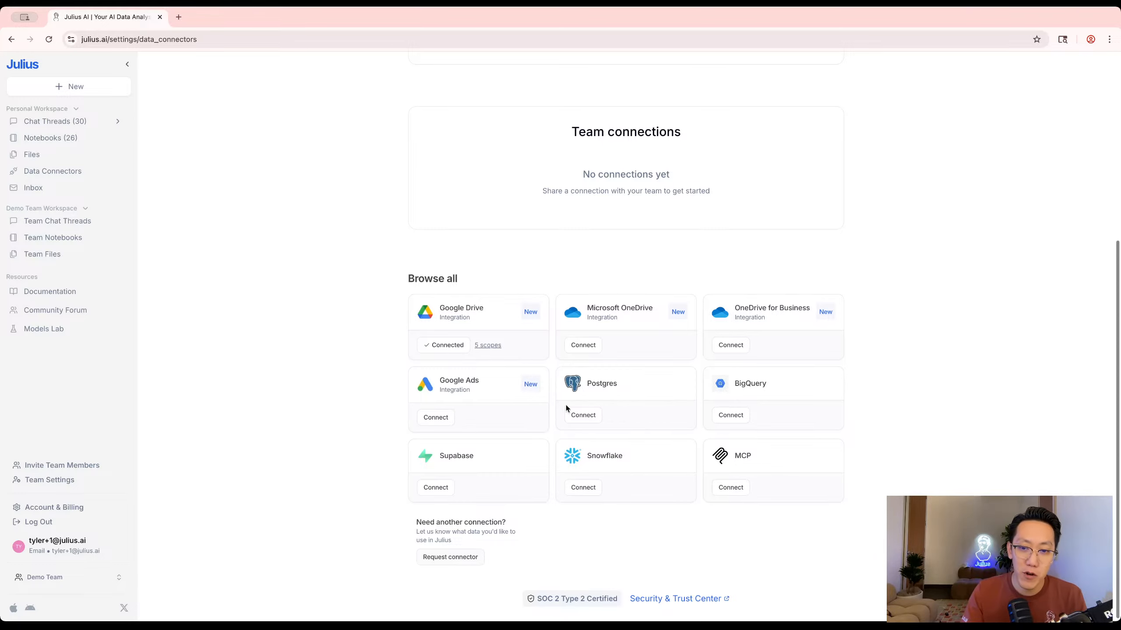
pyautogui.click(578, 414)
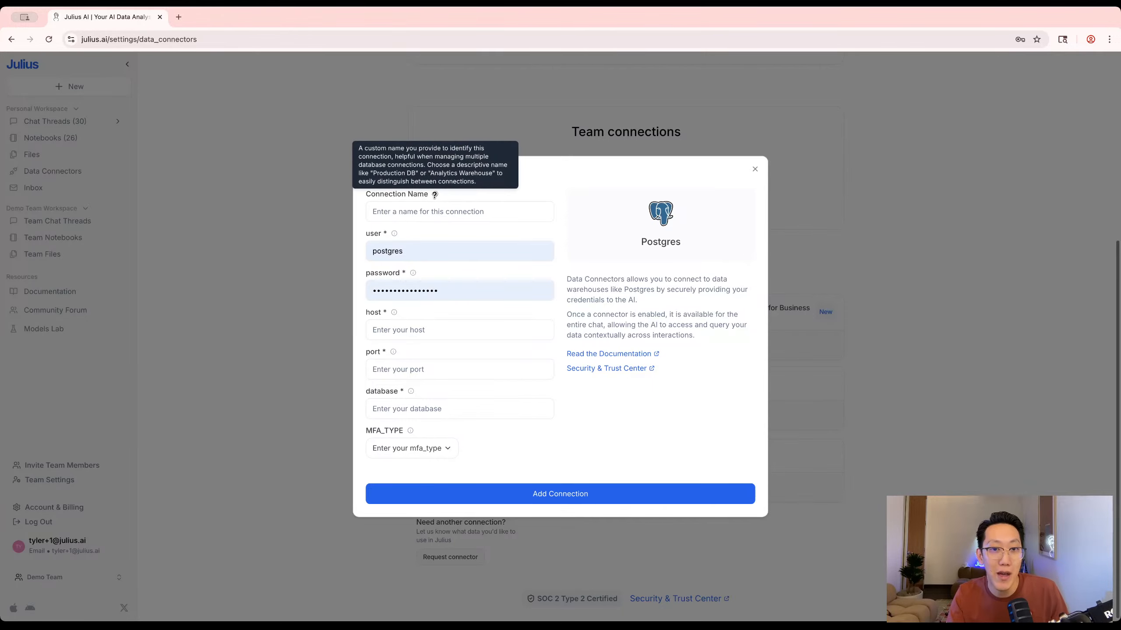
pyautogui.moveTo(394, 233)
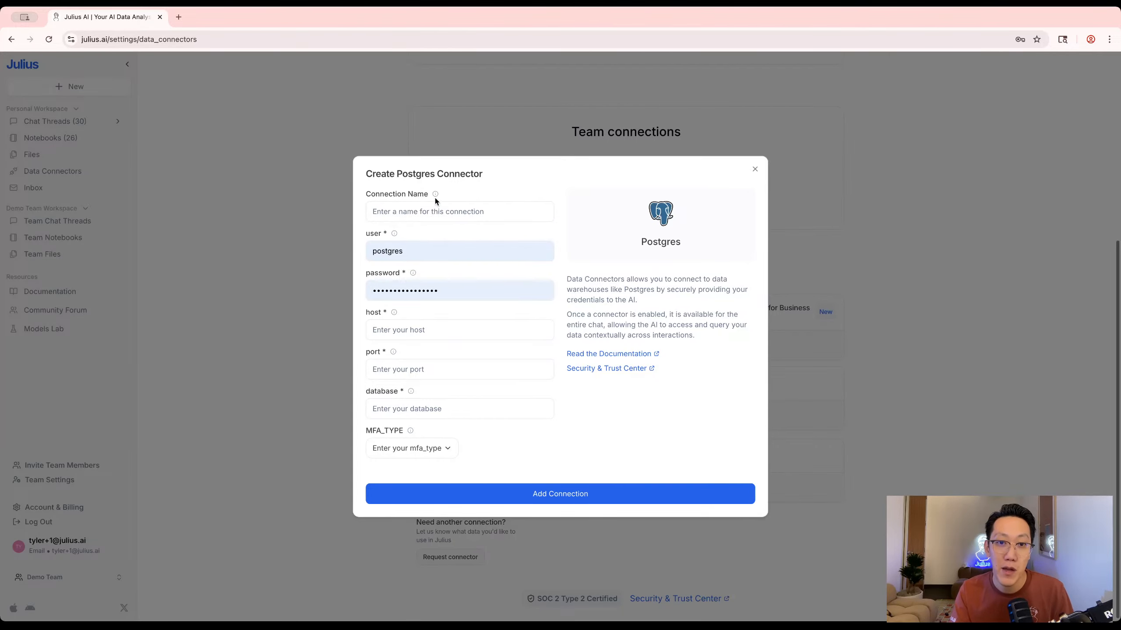
pyautogui.moveTo(435, 194)
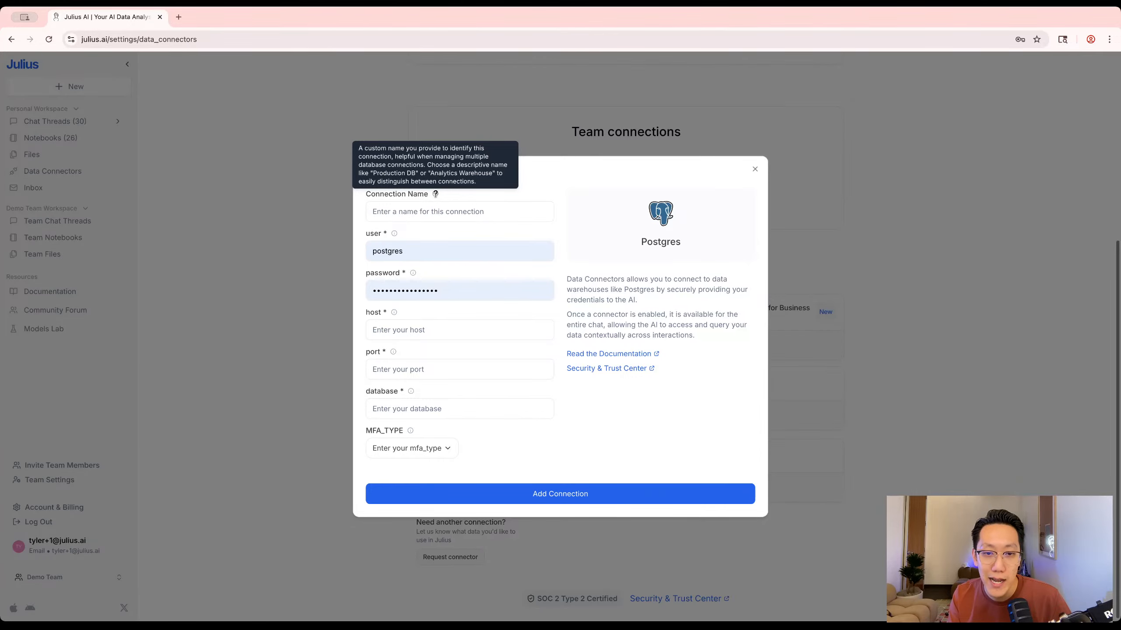
# Name the Postgres connection postgres, fill in the host 34.135.228.106, and set the port to 5432.
pyautogui.click(448, 211)
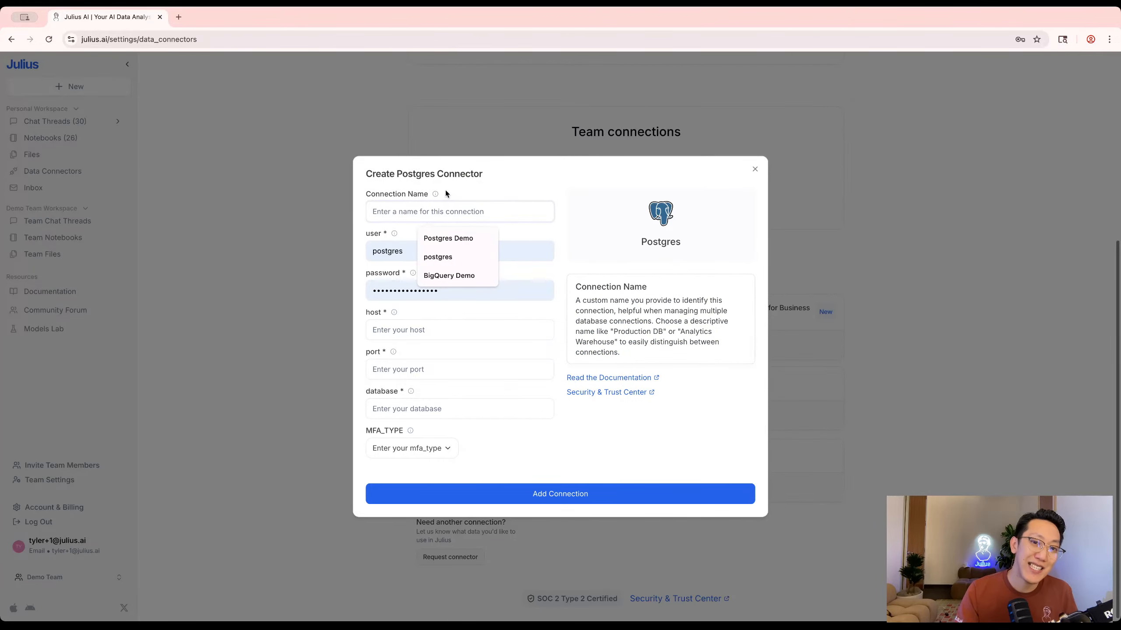
pyautogui.click(442, 258)
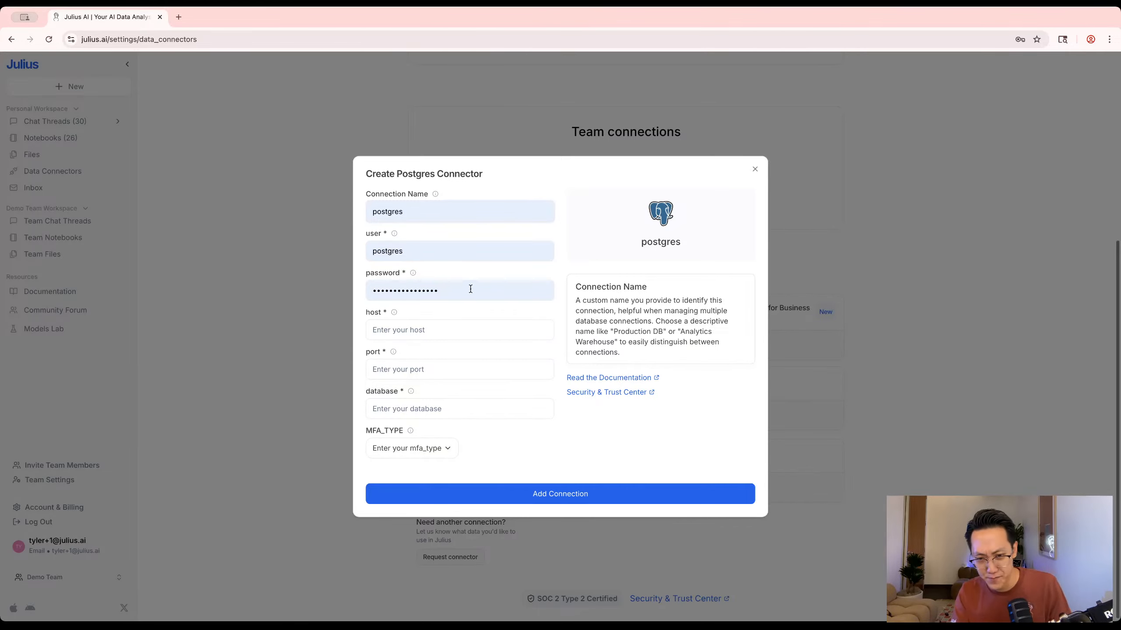
pyautogui.click(413, 331)
pyautogui.click(445, 359)
pyautogui.click(425, 370)
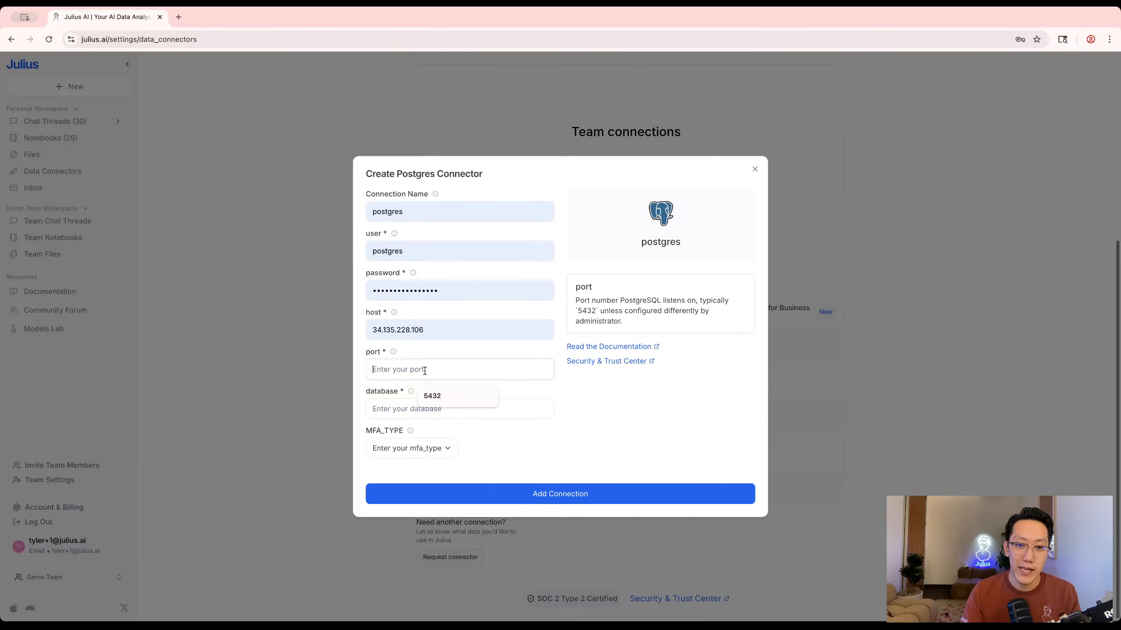
pyautogui.click(435, 392)
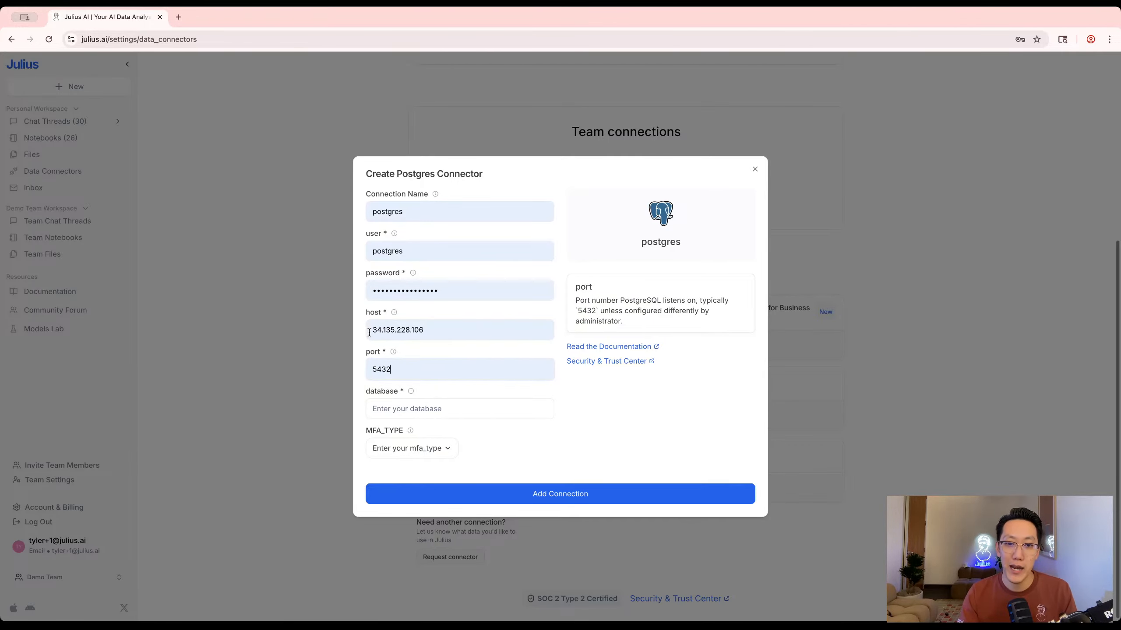
# Set the connector's database to postgres and its MFA_TYPE to None.
pyautogui.click(371, 332)
pyautogui.click(432, 407)
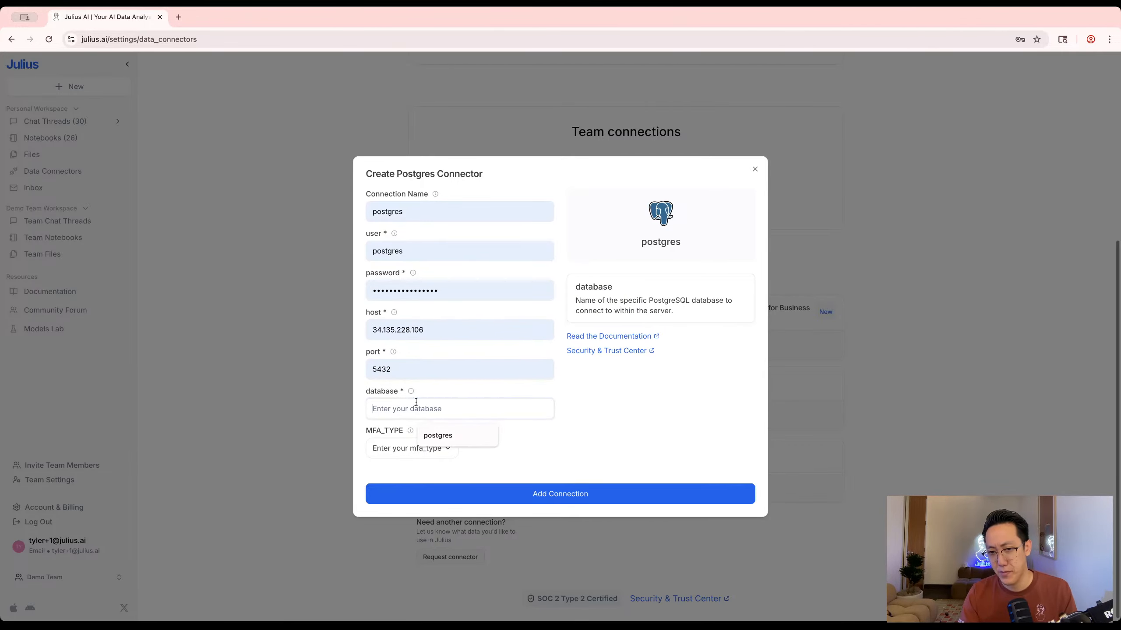
pyautogui.click(442, 430)
pyautogui.click(441, 435)
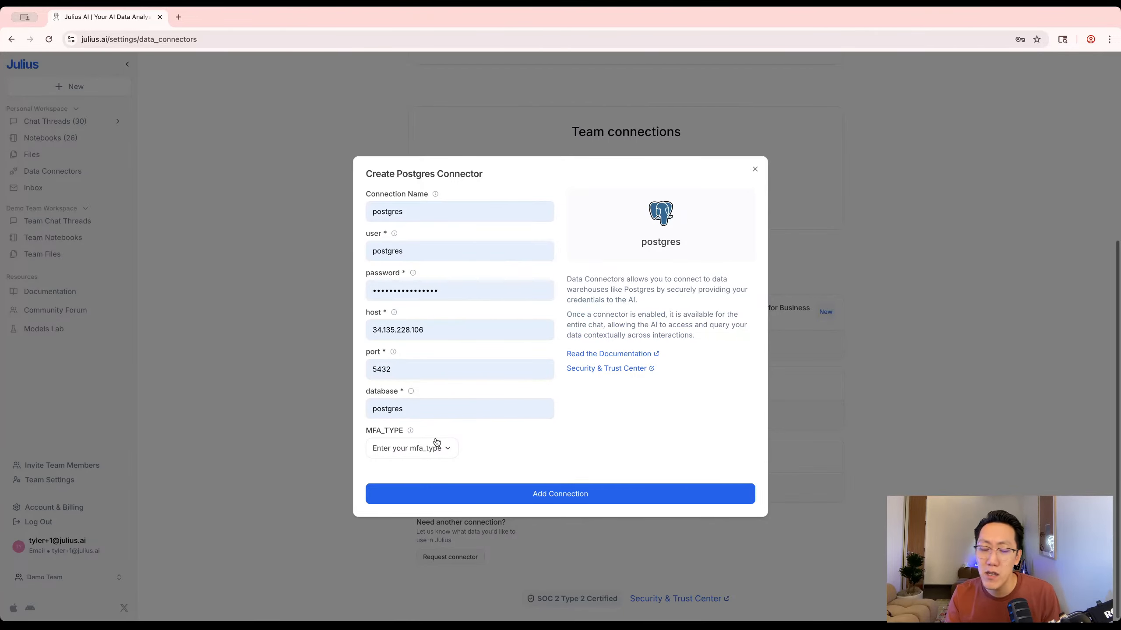
pyautogui.click(410, 448)
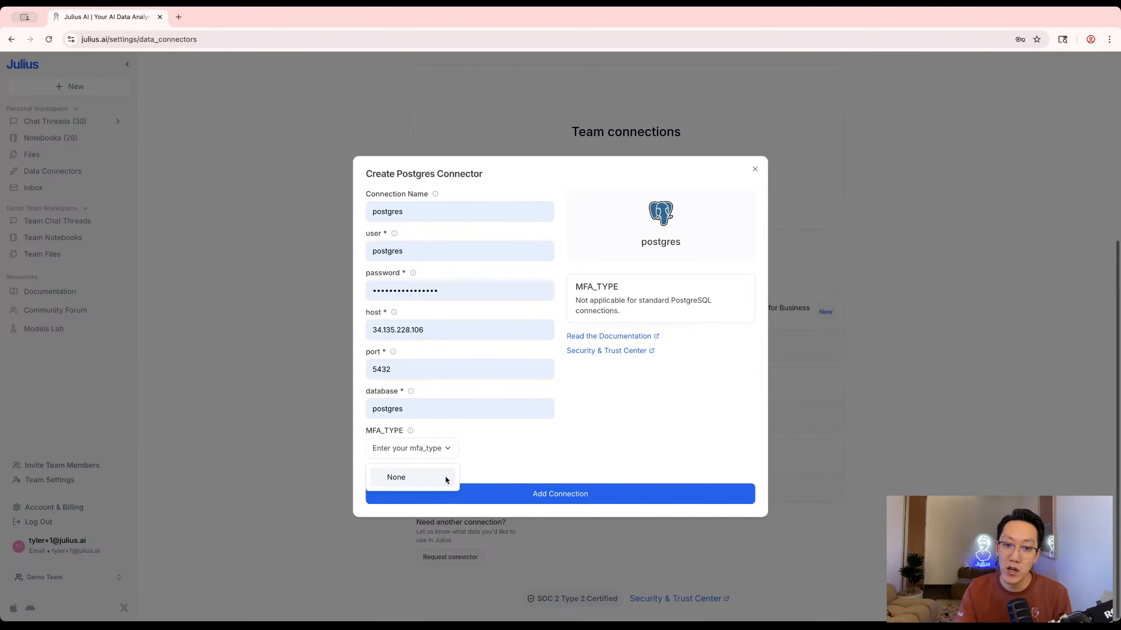
pyautogui.click(420, 479)
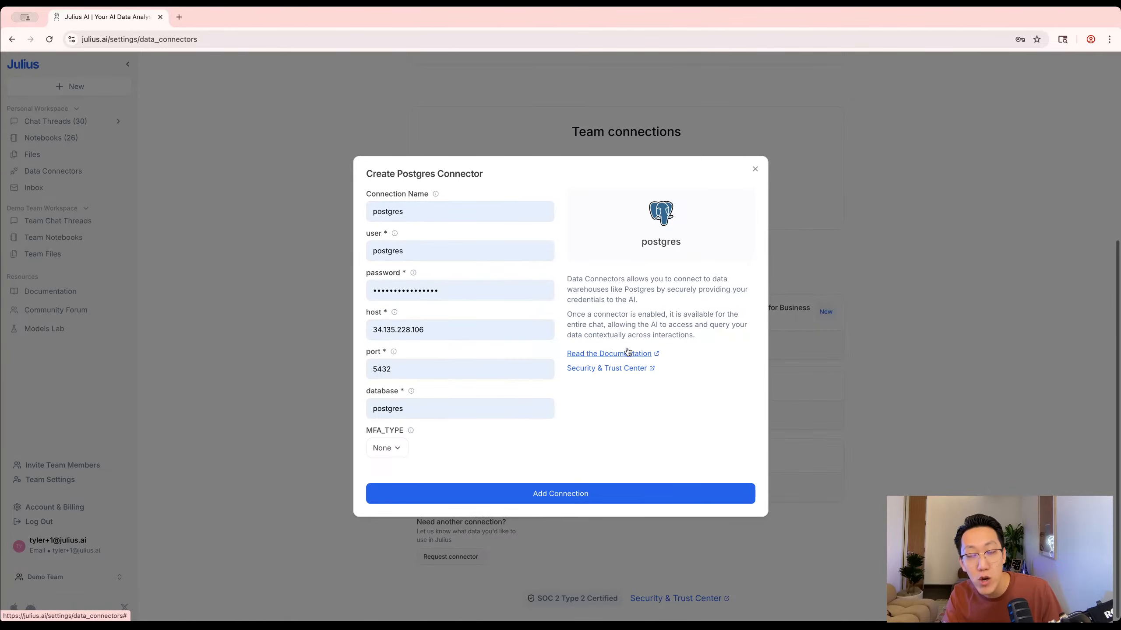
# Open the Julius documentation in a separate browser tab, keeping the Postgres connector form open.
pyautogui.click(601, 354)
pyautogui.click(223, 18)
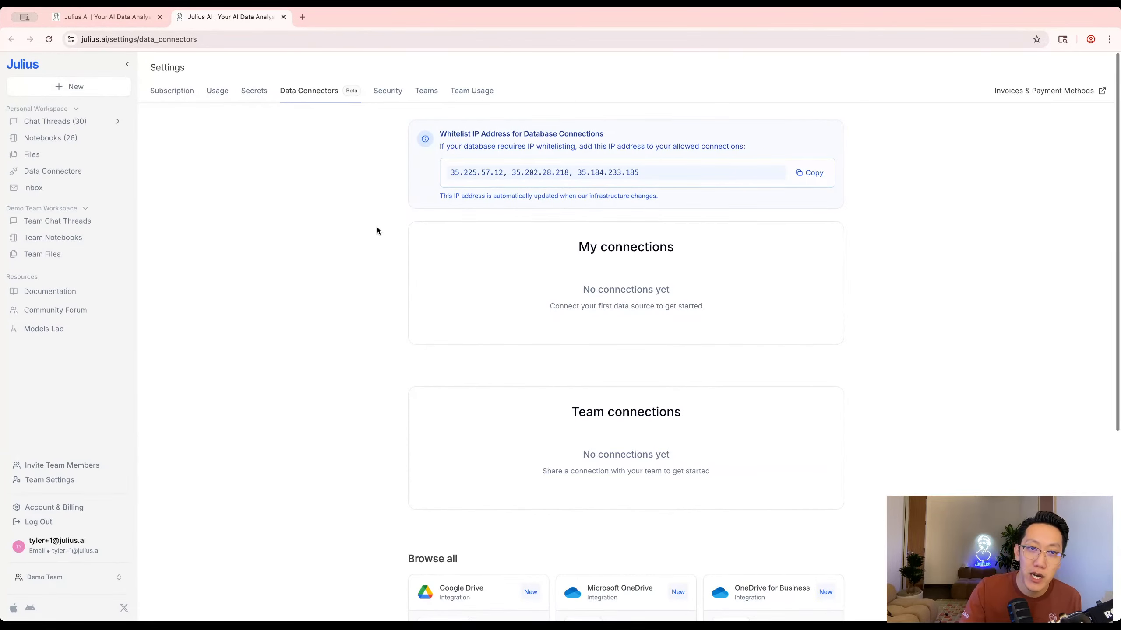
pyautogui.click(132, 18)
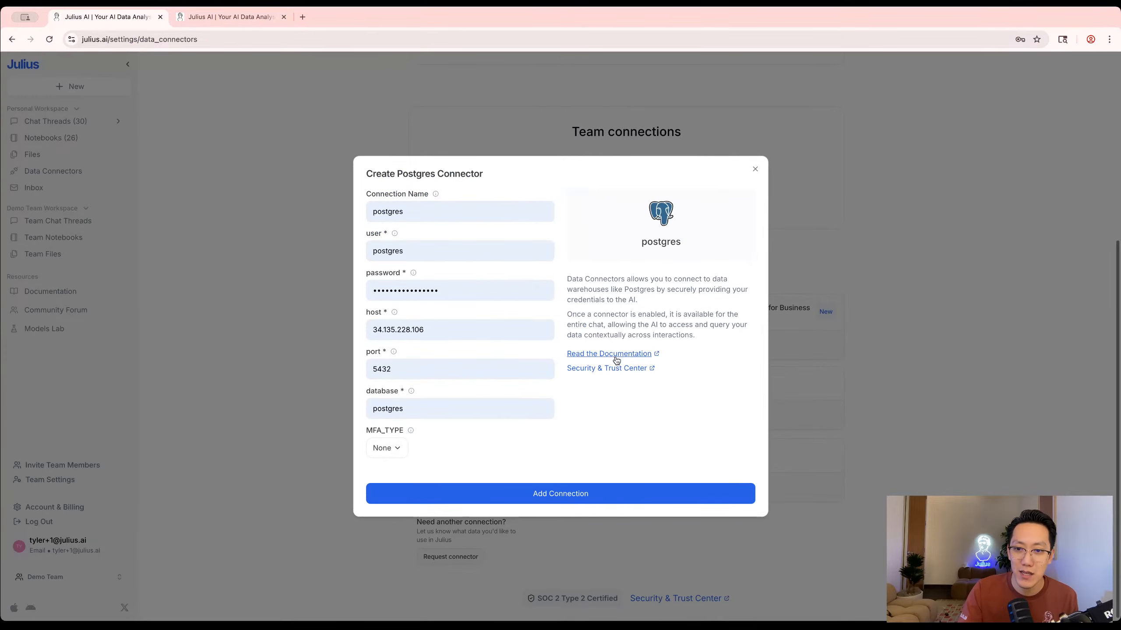
pyautogui.click(233, 19)
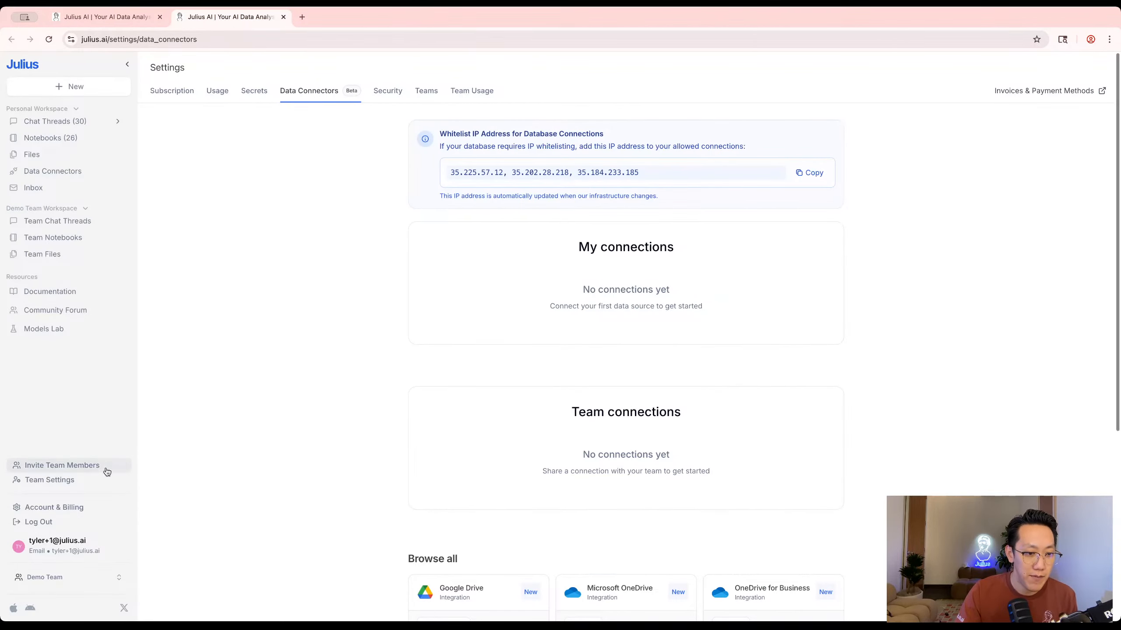
pyautogui.click(44, 292)
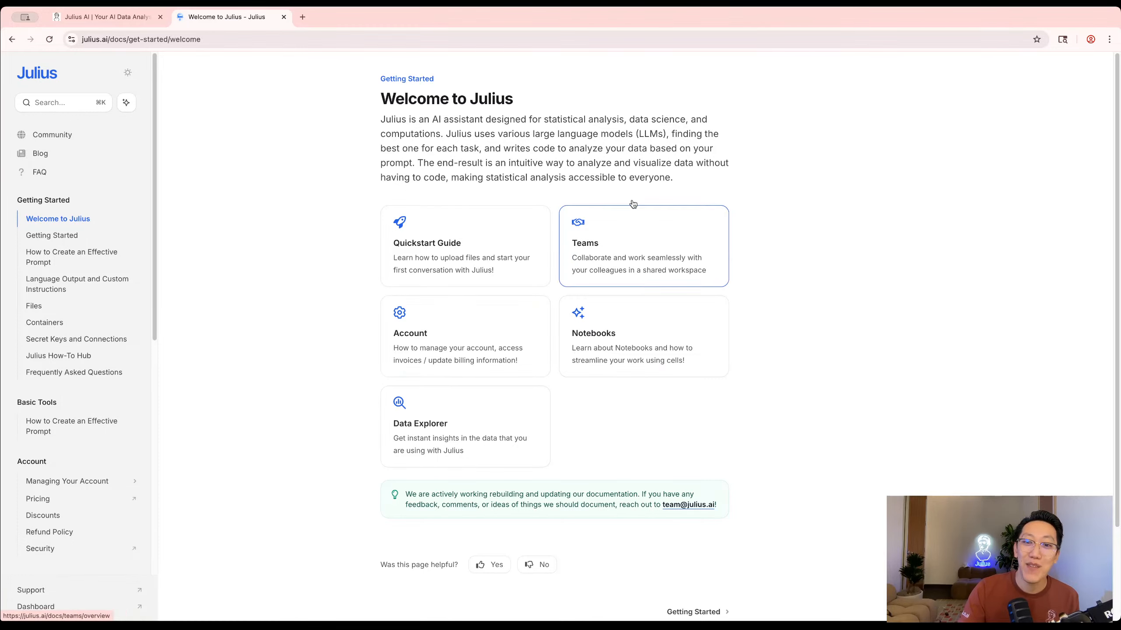
# Find the Data Connectors overview in the documentation and read the PostgreSQL setup guide's descriptions of the connection fields.
pyautogui.scroll(-1, 525, 338)
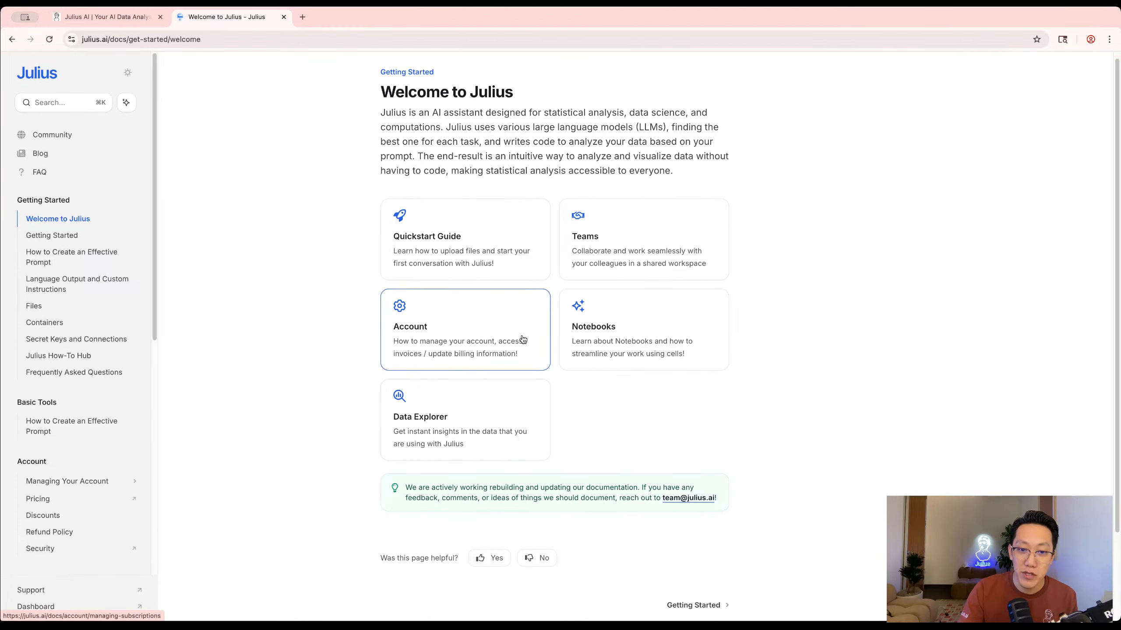
pyautogui.scroll(-6, 60, 348)
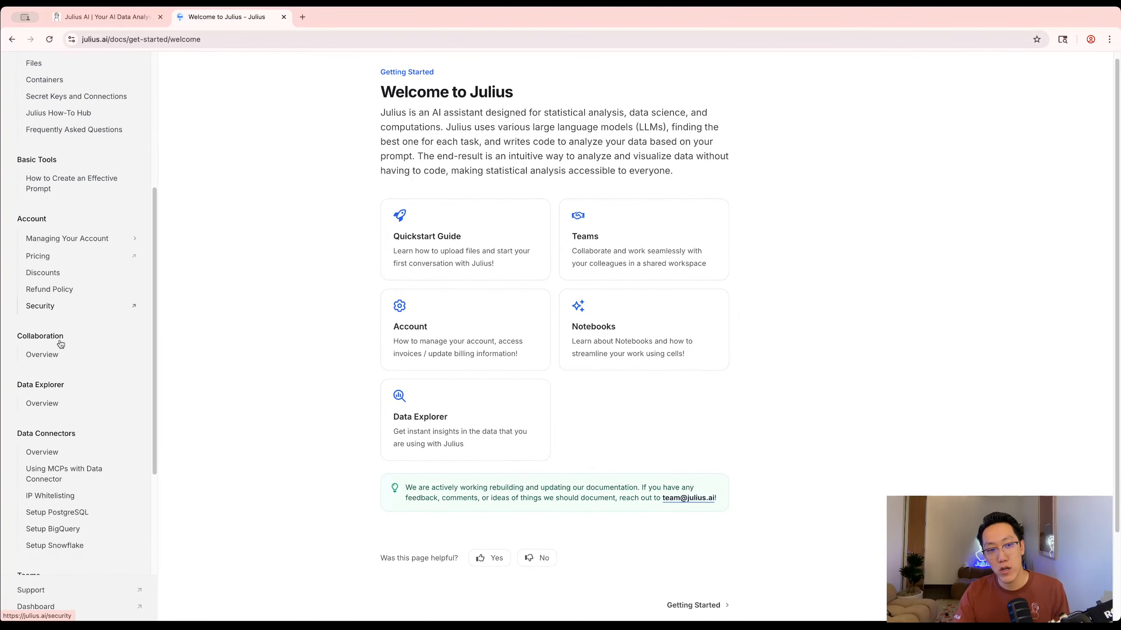
pyautogui.click(50, 434)
pyautogui.scroll(-8, 428, 366)
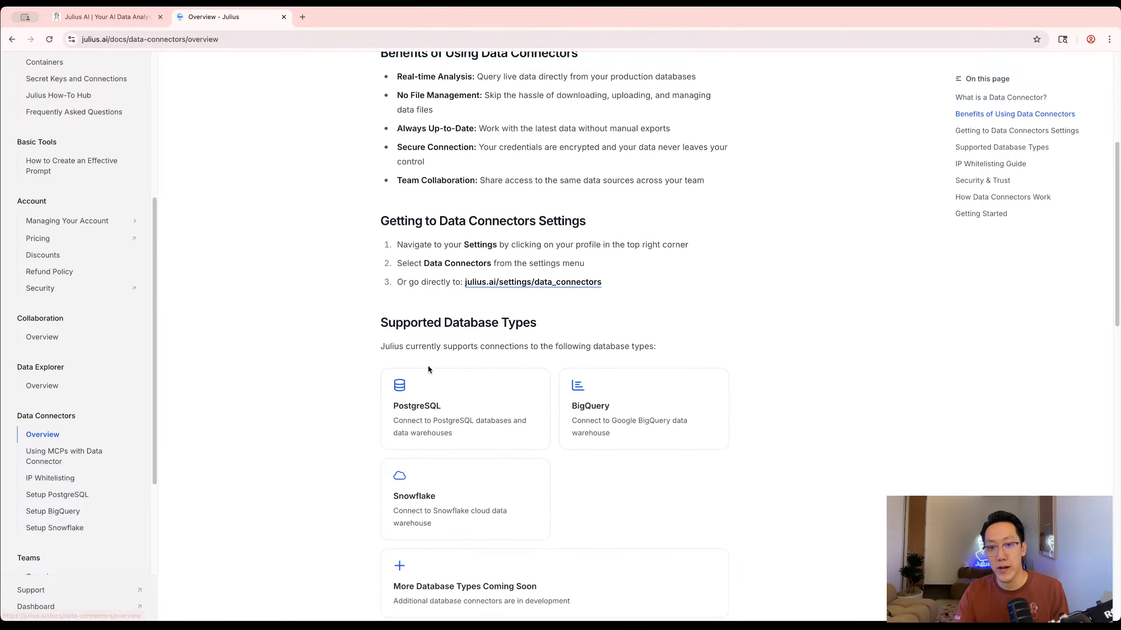
pyautogui.scroll(-6, 443, 376)
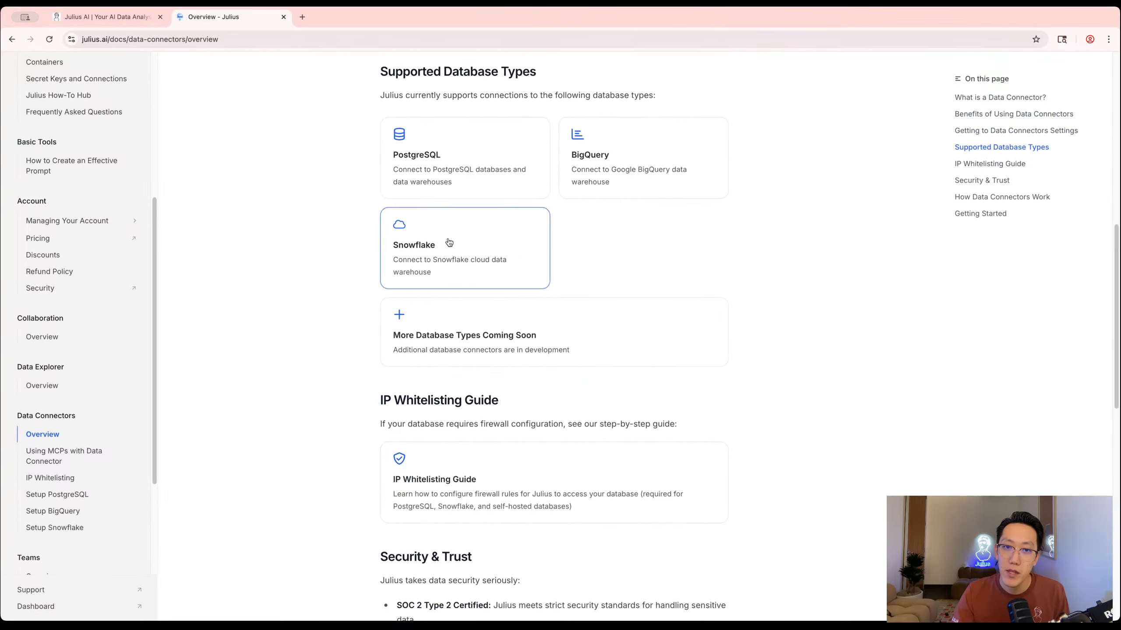
pyautogui.click(468, 176)
pyautogui.scroll(-7, 428, 232)
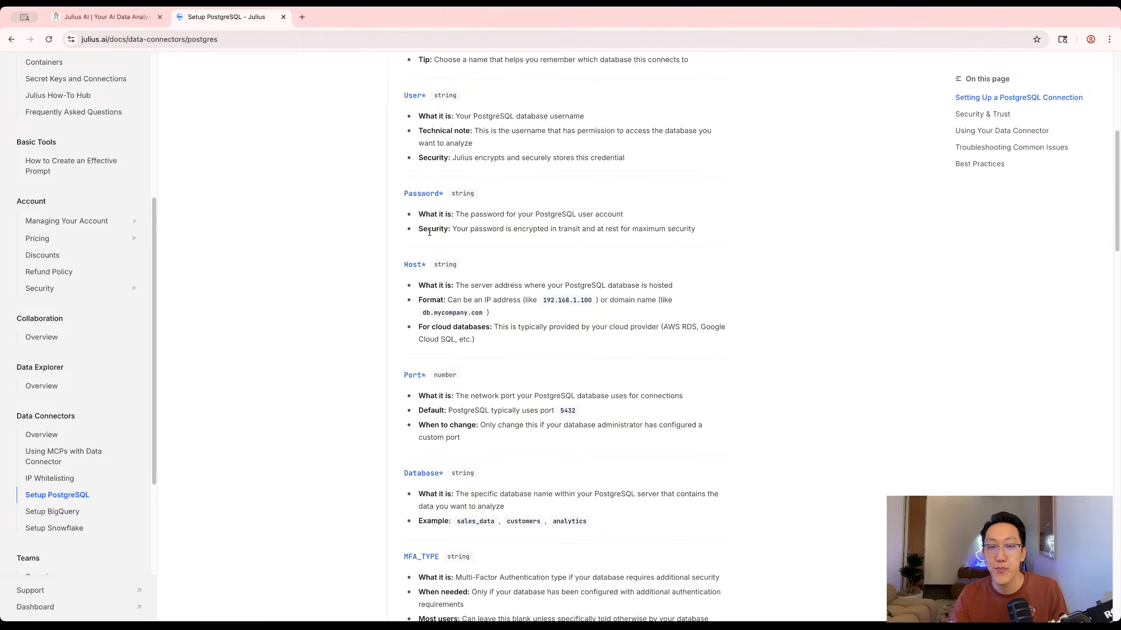
# Return to the Postgres connector form, add the connection, and look through the tables available for querying.
pyautogui.click(96, 25)
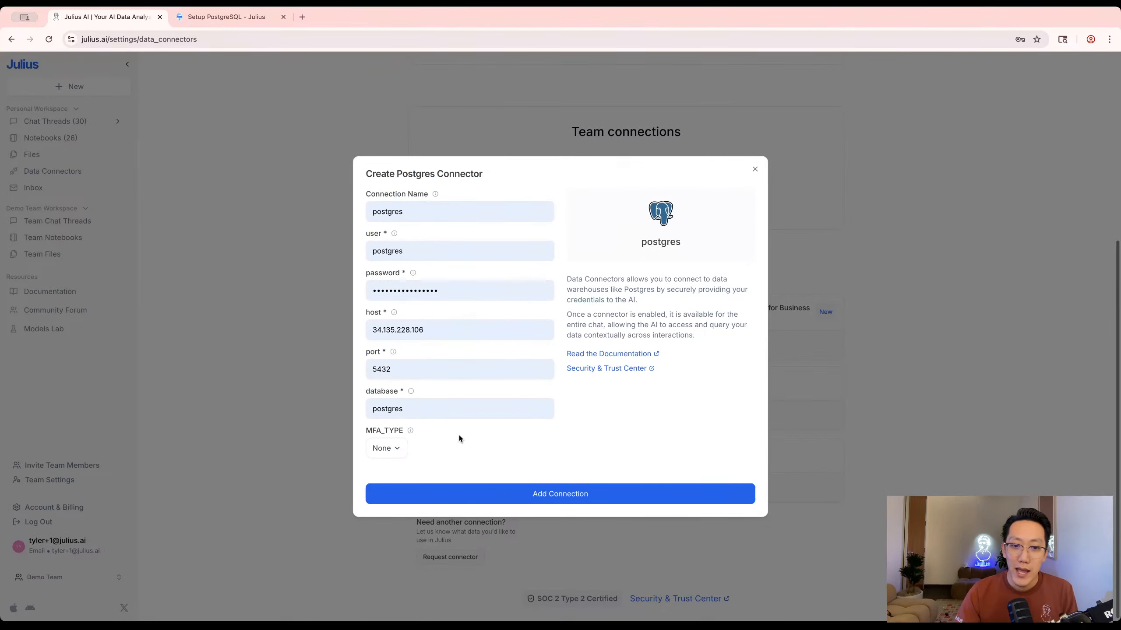
pyautogui.click(550, 494)
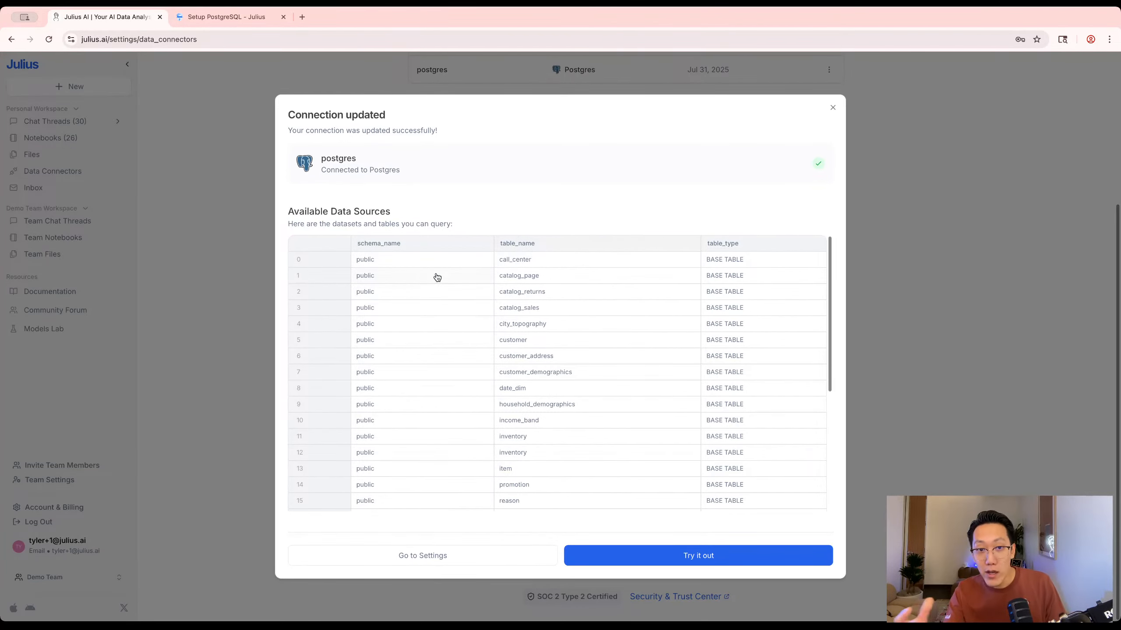
pyautogui.scroll(-10, 434, 276)
pyautogui.scroll(10, 433, 283)
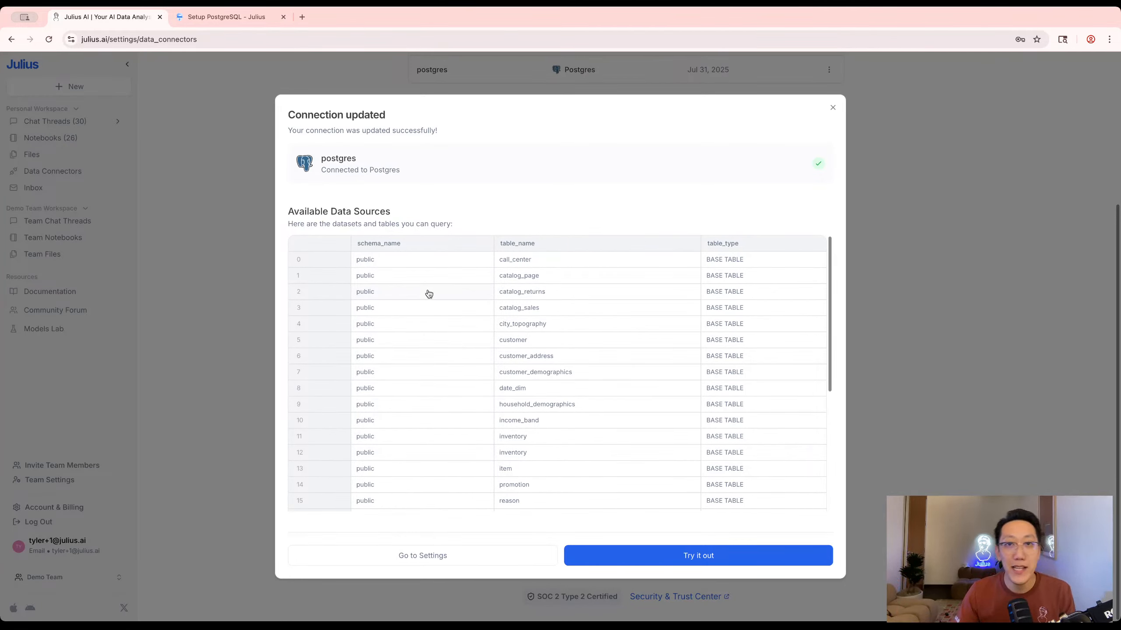
pyautogui.scroll(-10, 446, 299)
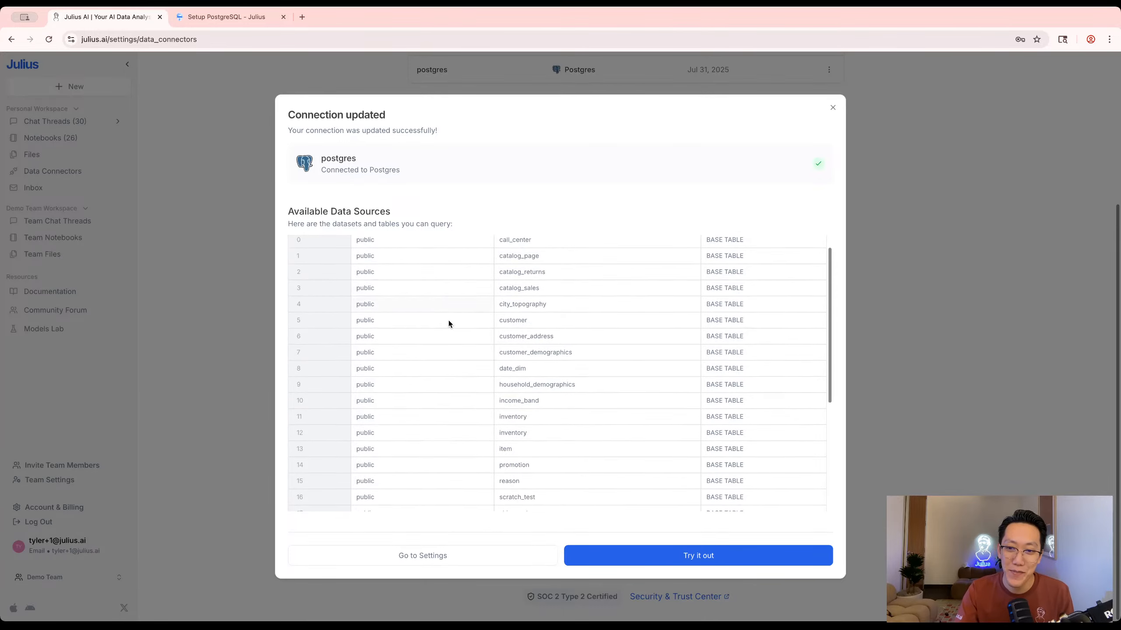
# Try out the Postgres connection in a new chat, widen the Data Explorer, and preview the call_center table.
pyautogui.click(694, 558)
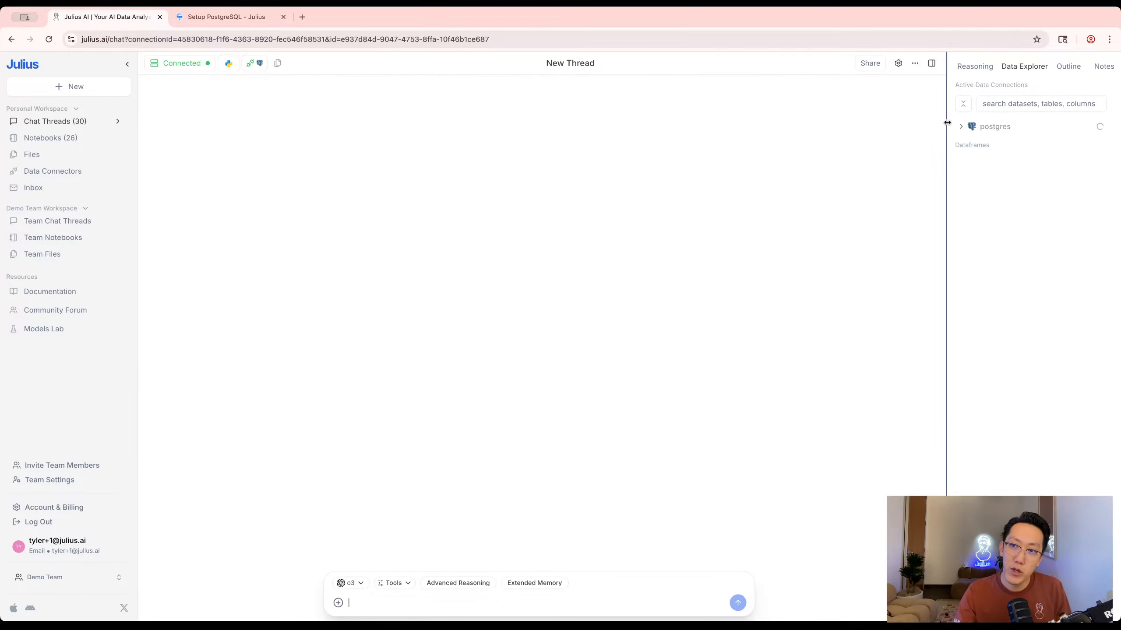
pyautogui.moveTo(946, 121); pyautogui.dragTo(629, 123)
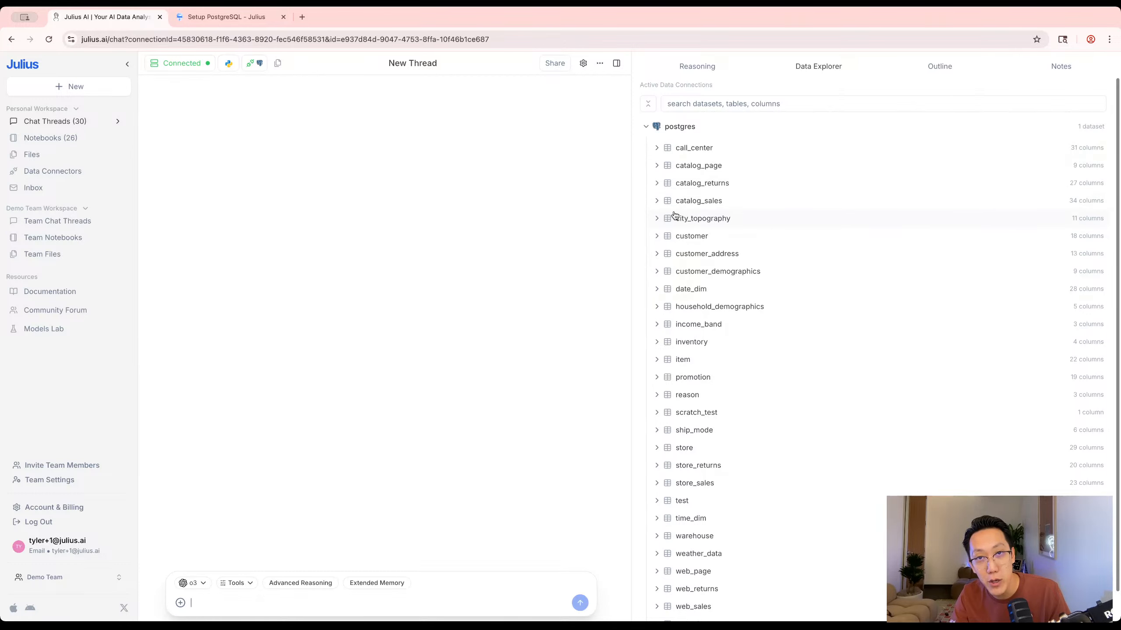
pyautogui.click(658, 149)
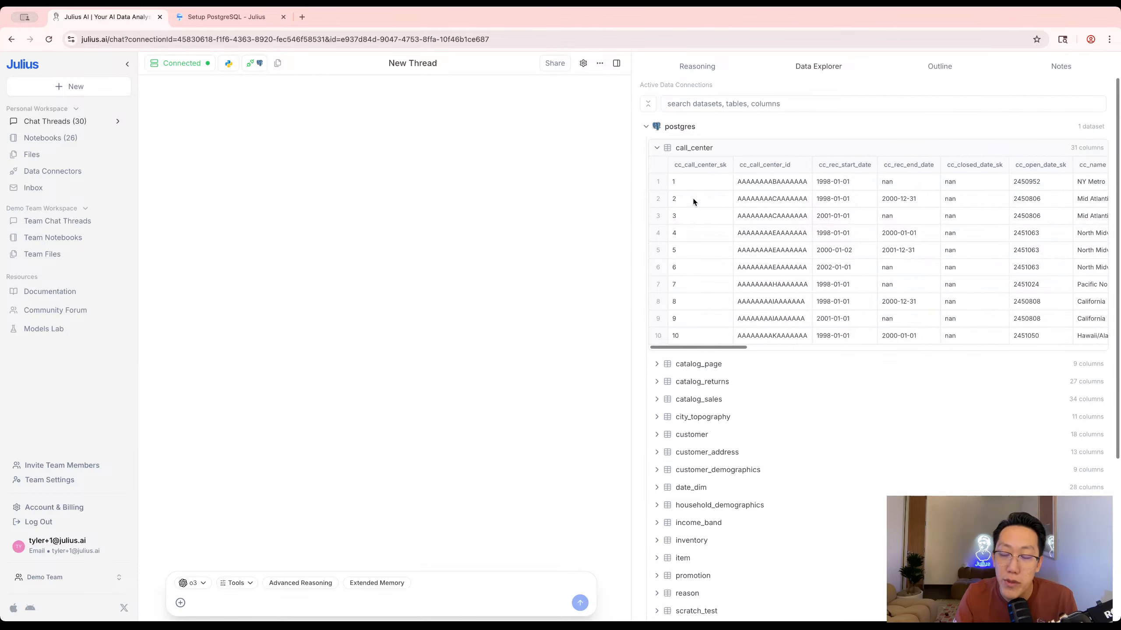
pyautogui.hscroll(3, 918, 199)
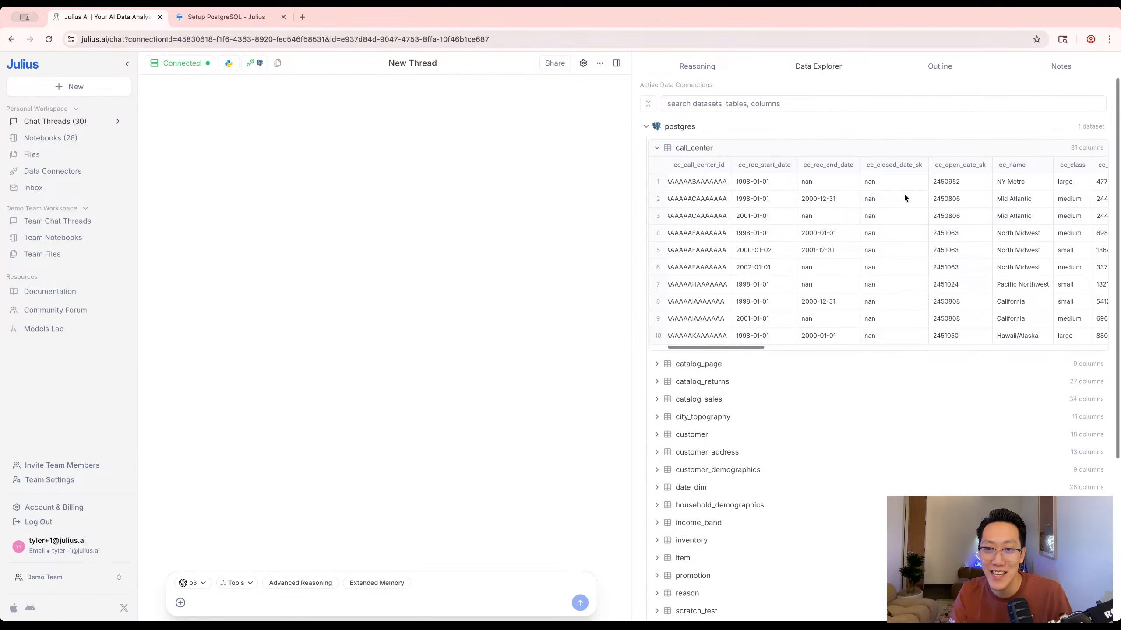
pyautogui.scroll(-1, 805, 362)
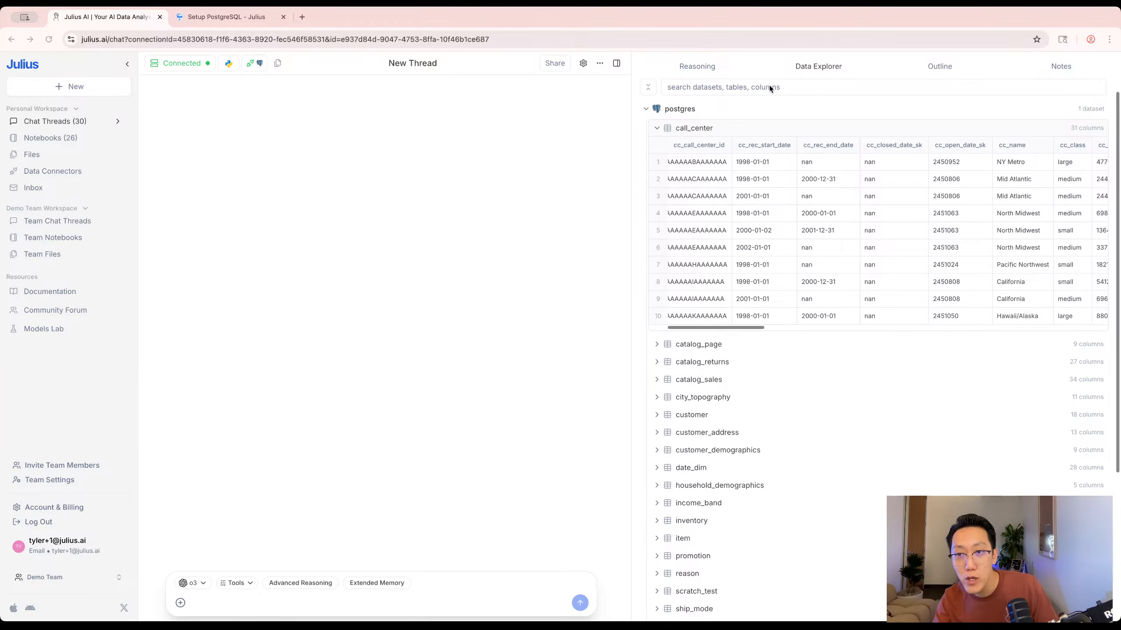
# Search the Data Explorer for "customer" and preview the catalog_returns and catalog_sales tables.
pyautogui.click(746, 88)
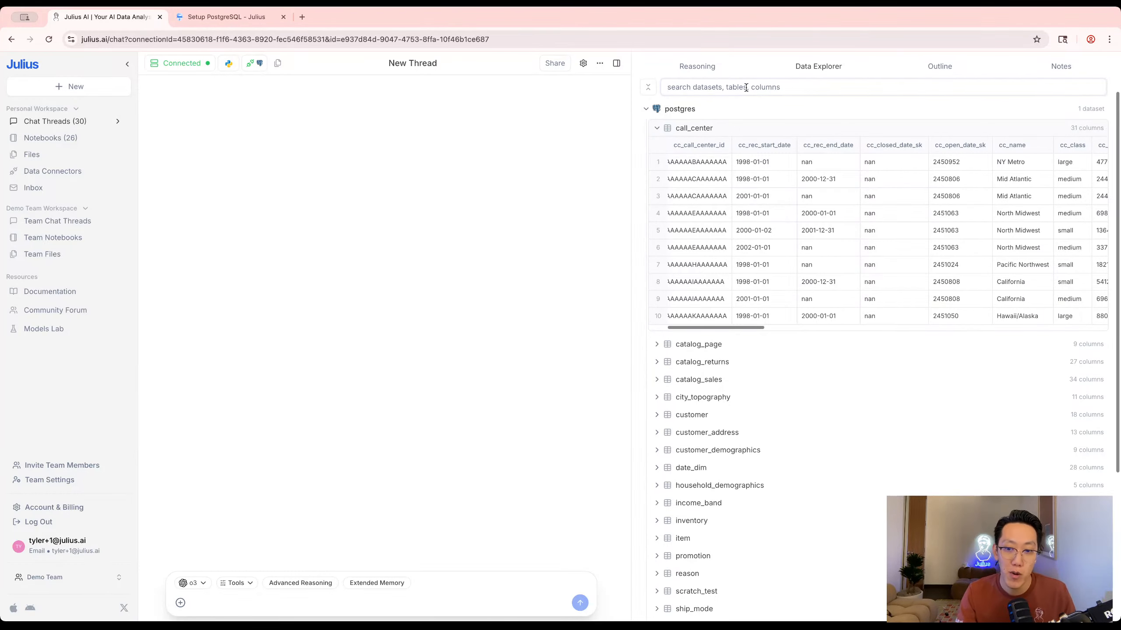
pyautogui.write('customer')
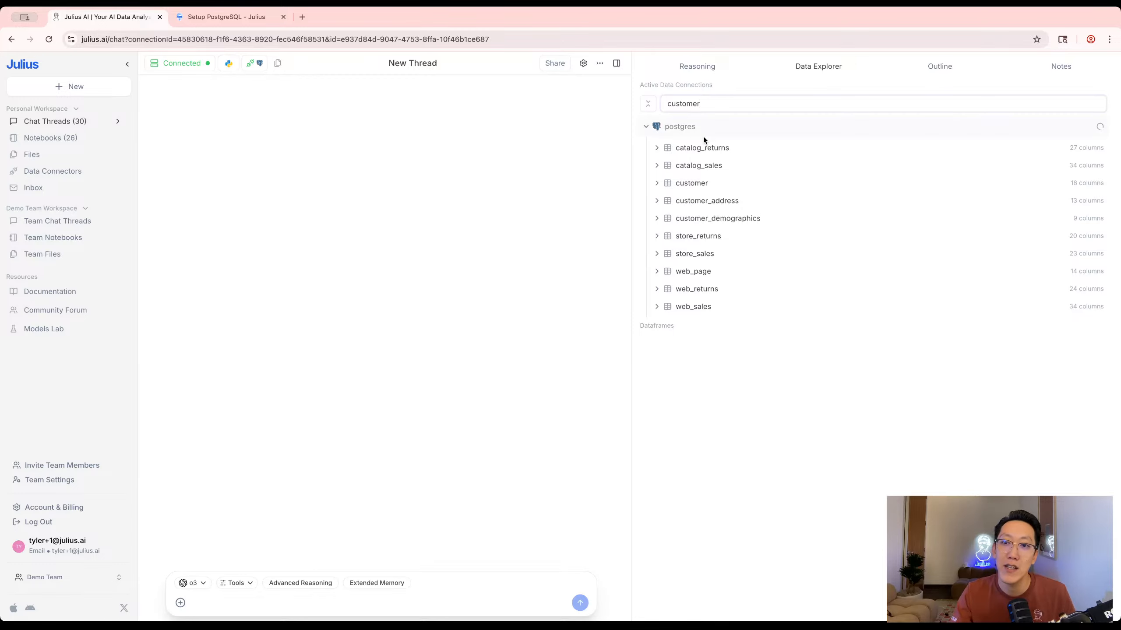
pyautogui.click(699, 147)
pyautogui.click(705, 364)
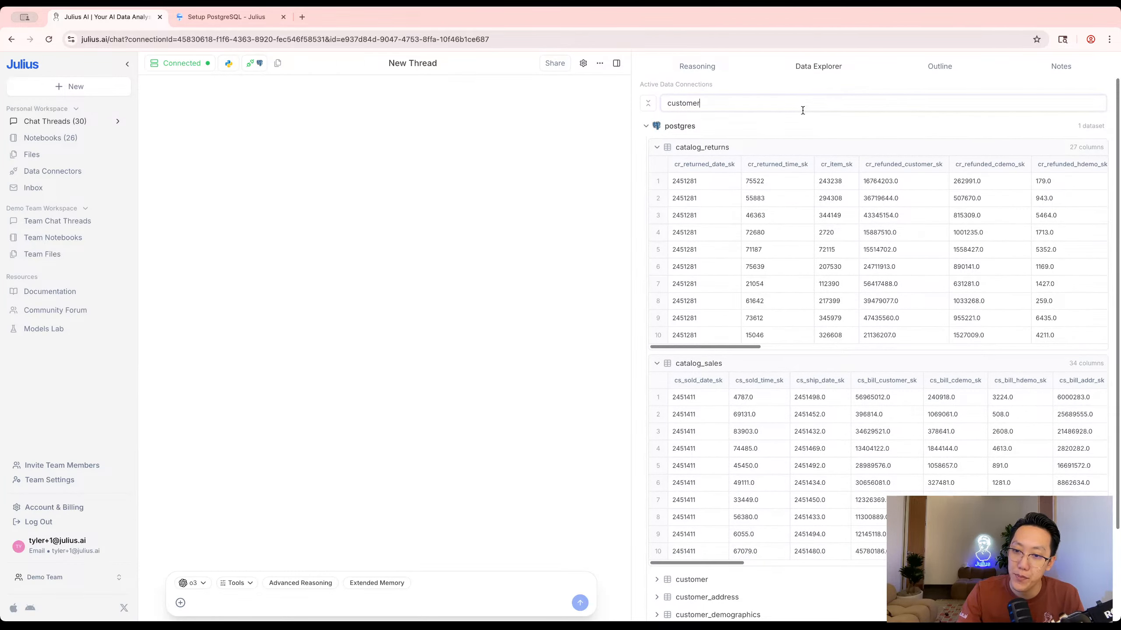
pyautogui.scroll(-3, 802, 111)
pyautogui.scroll(3, 803, 115)
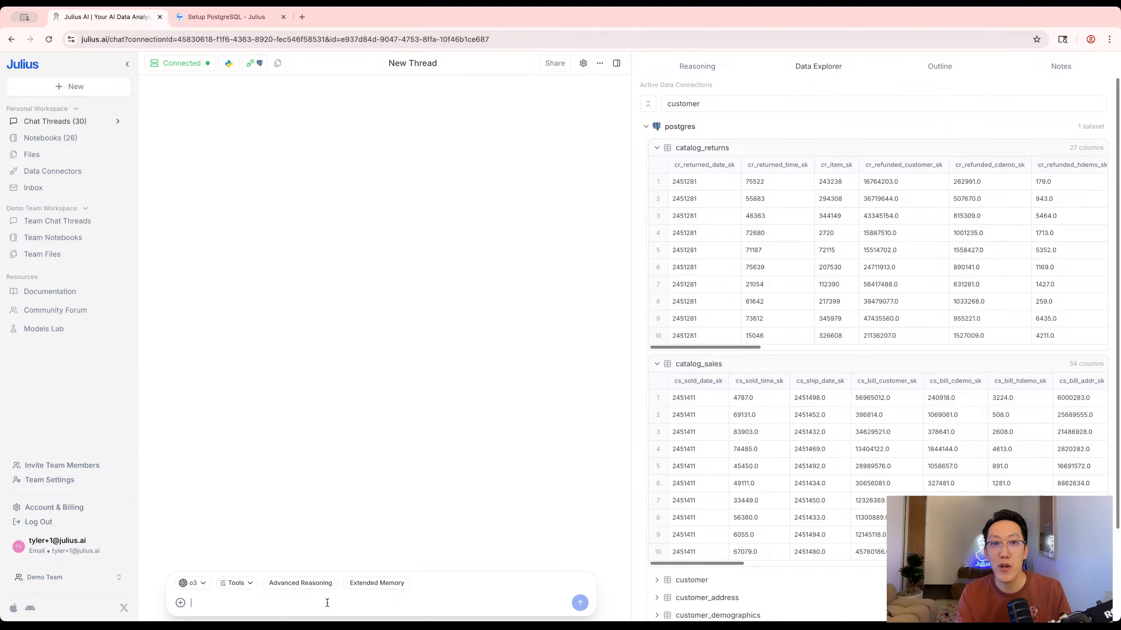
# Ask Julius "Show me the sales by store over time" and review its Postgres queries back to the start of the response.
pyautogui.write('Show me the customers')
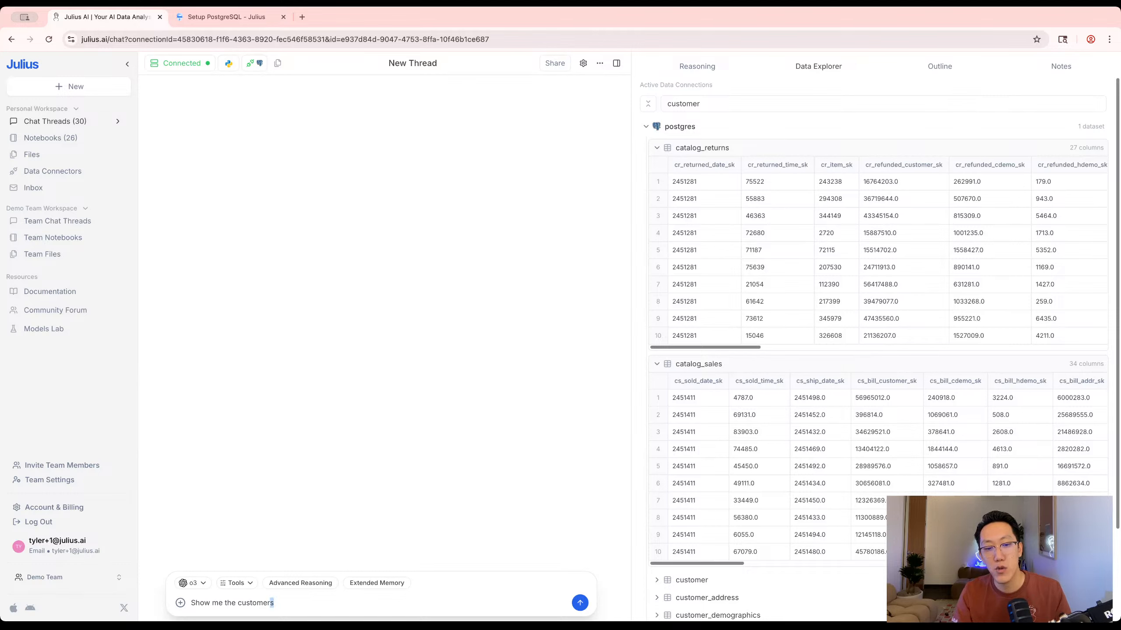
pyautogui.write('ales by store over tim')
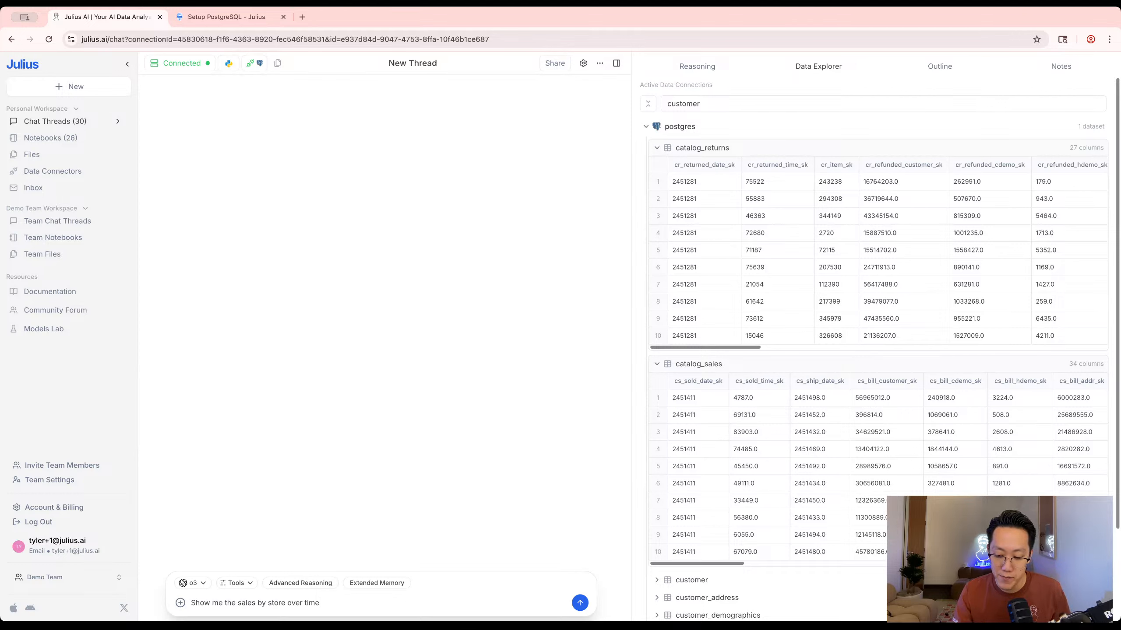
pyautogui.press('Return')
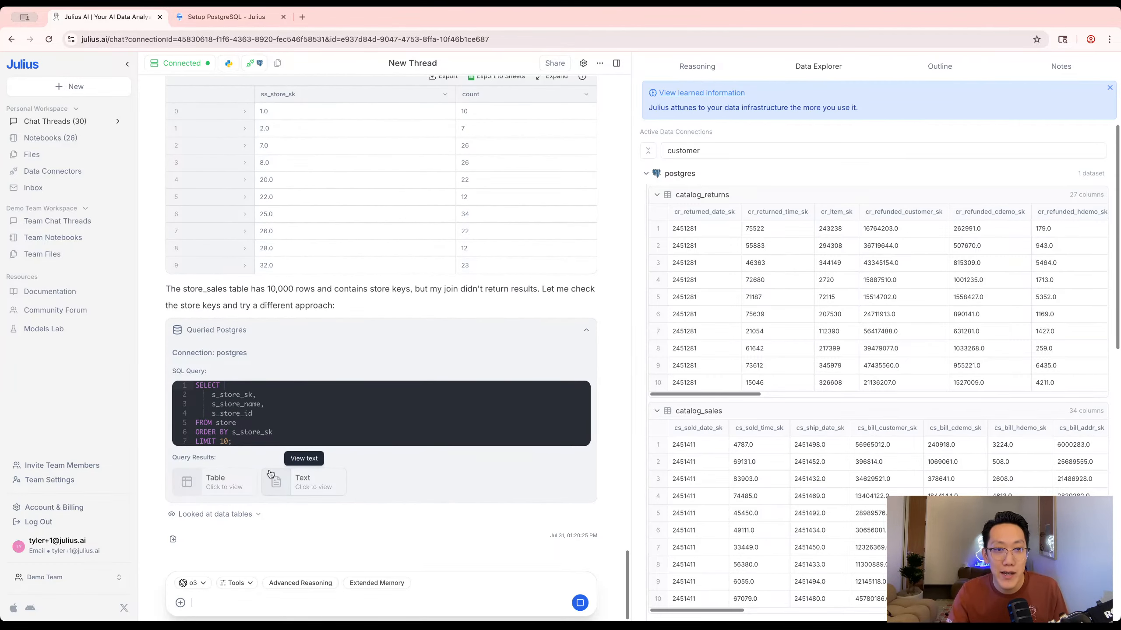
pyautogui.scroll(10, 269, 485)
pyautogui.scroll(10, 264, 496)
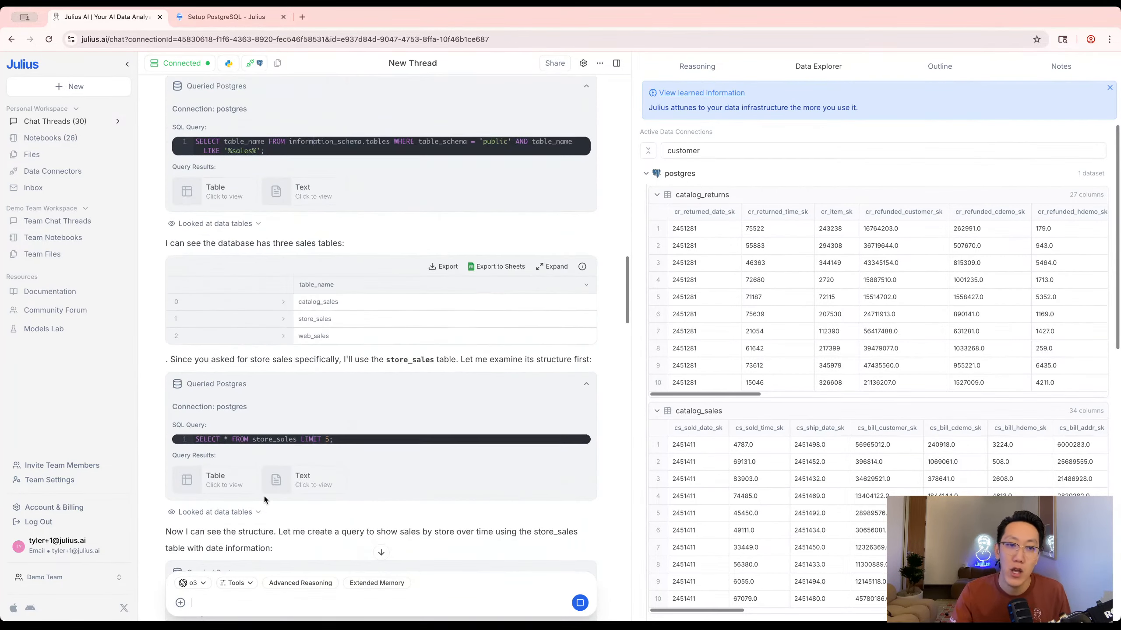
pyautogui.scroll(10, 263, 500)
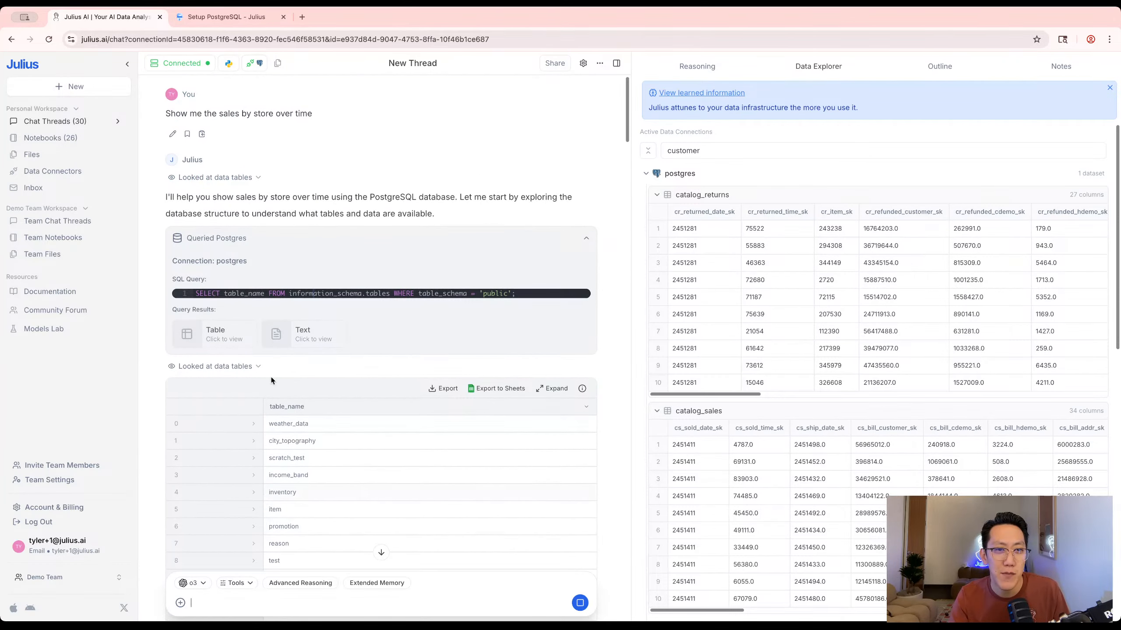
# Read through the Postgres queries and result tables in the sales-by-store response down to its latest query.
pyautogui.scroll(-8, 292, 123)
pyautogui.scroll(5, 293, 125)
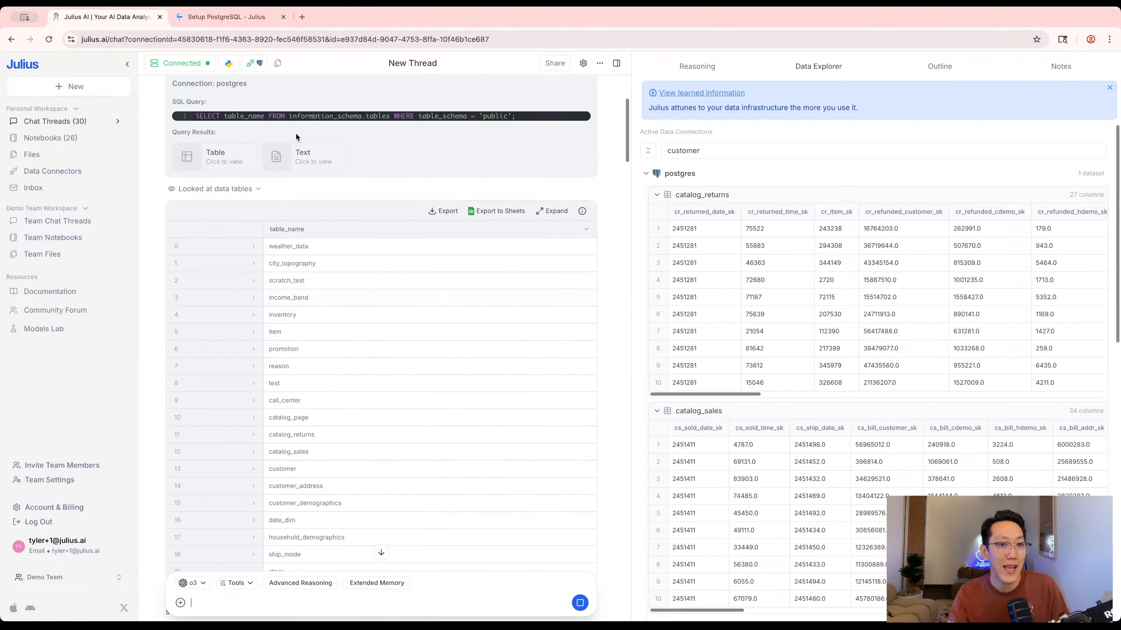
pyautogui.scroll(-7, 296, 142)
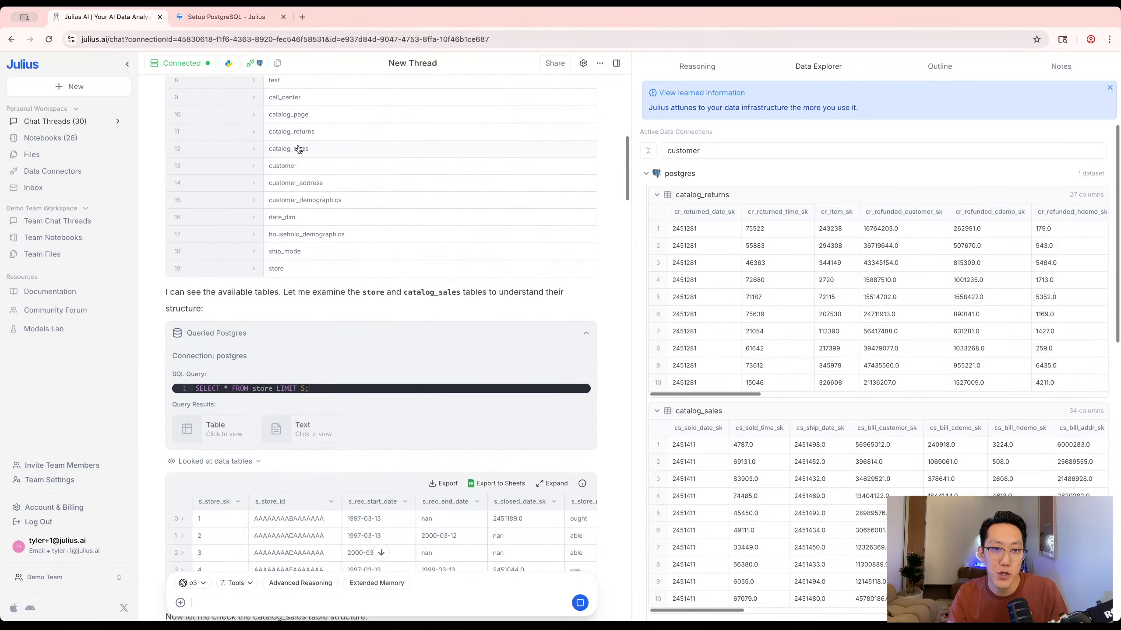
pyautogui.scroll(-15, 298, 150)
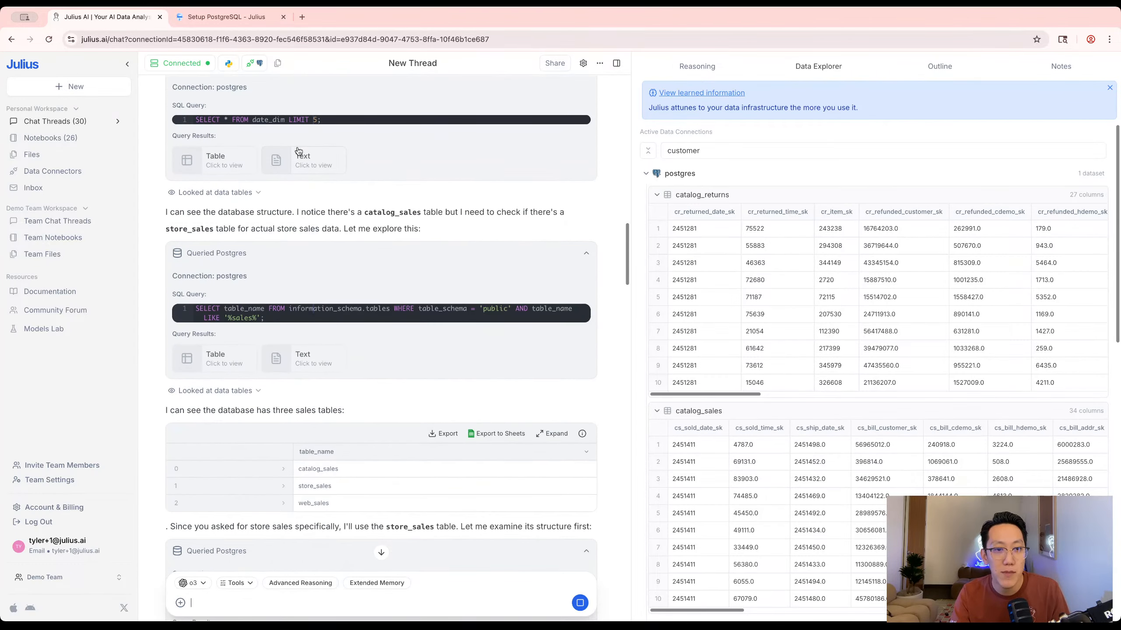
pyautogui.scroll(-20, 298, 149)
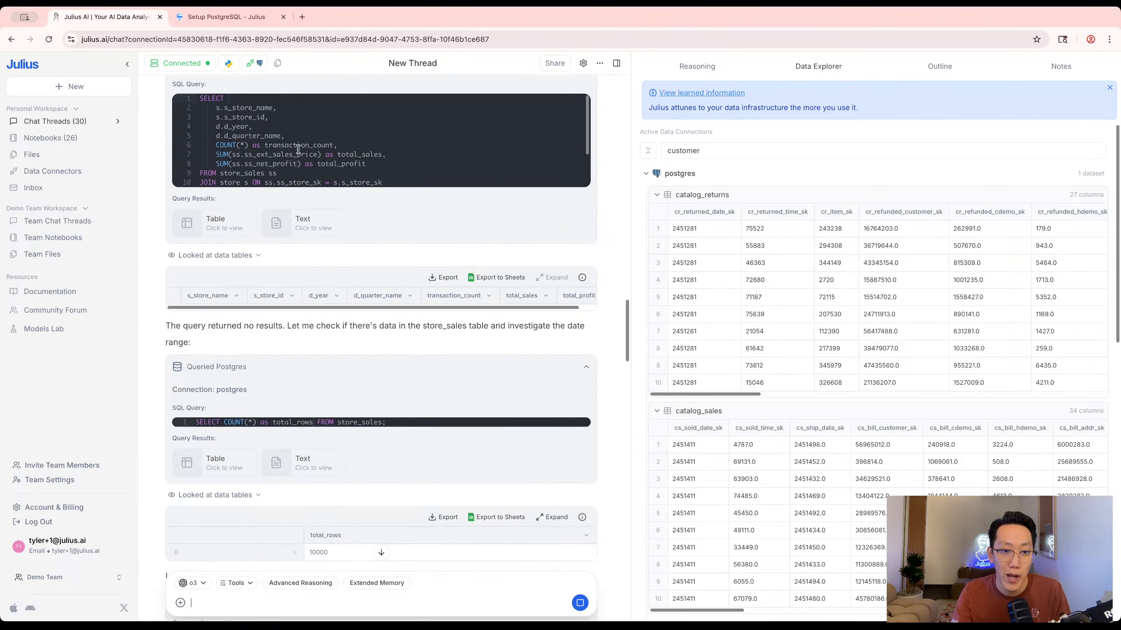
pyautogui.scroll(-20, 299, 153)
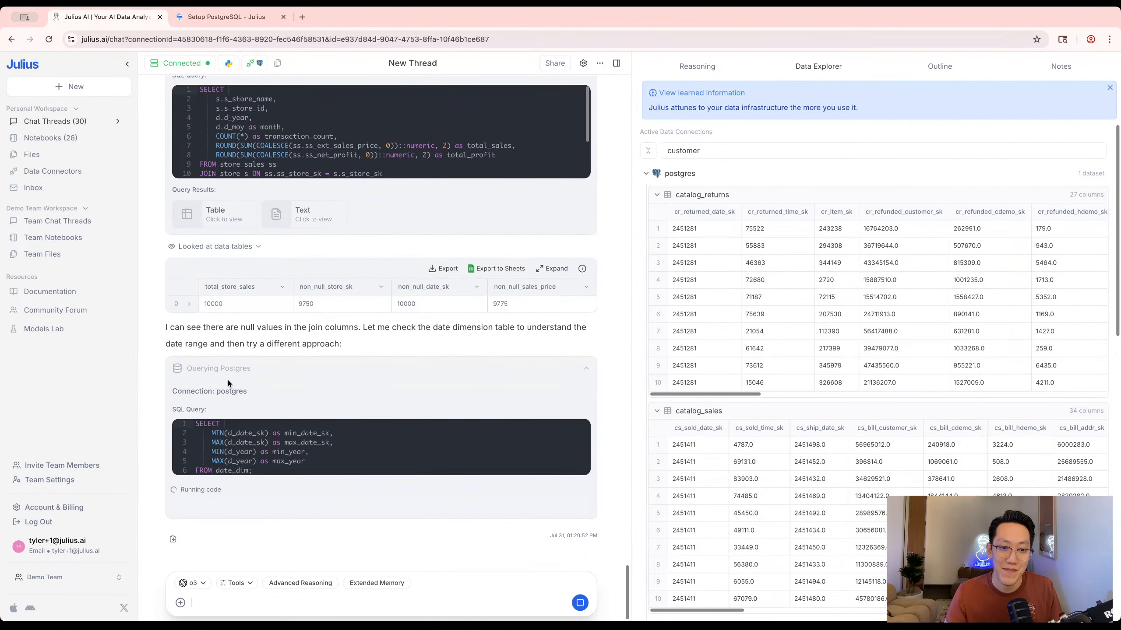
# Expand the data table reasoning below the store sales query, read its explanation of the null values, and collapse it.
pyautogui.scroll(2, 234, 375)
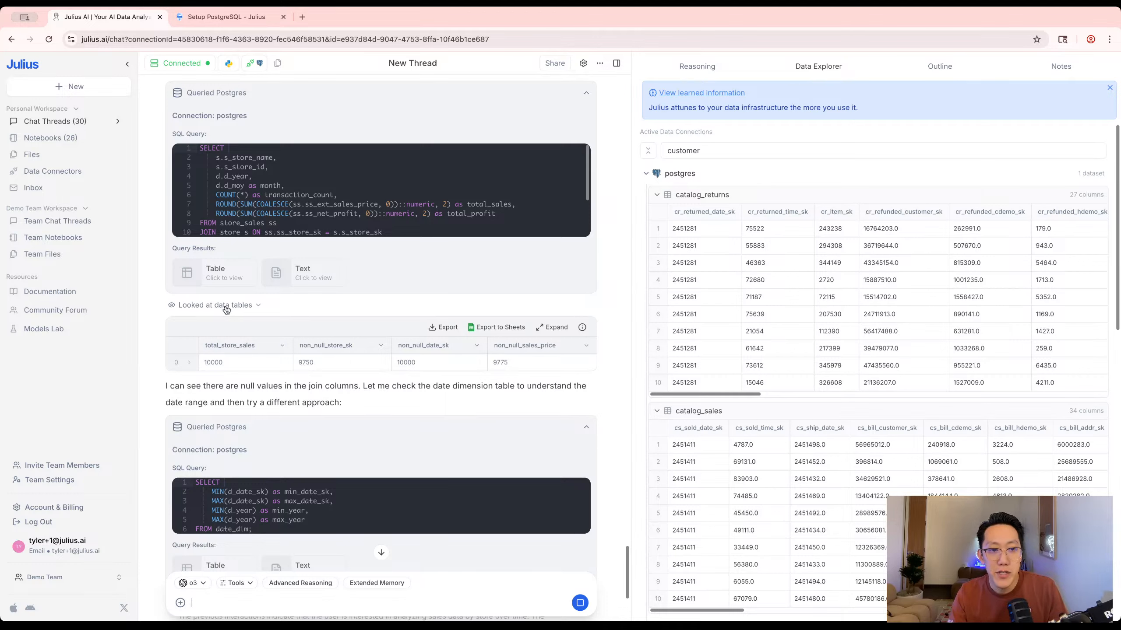
pyautogui.click(256, 306)
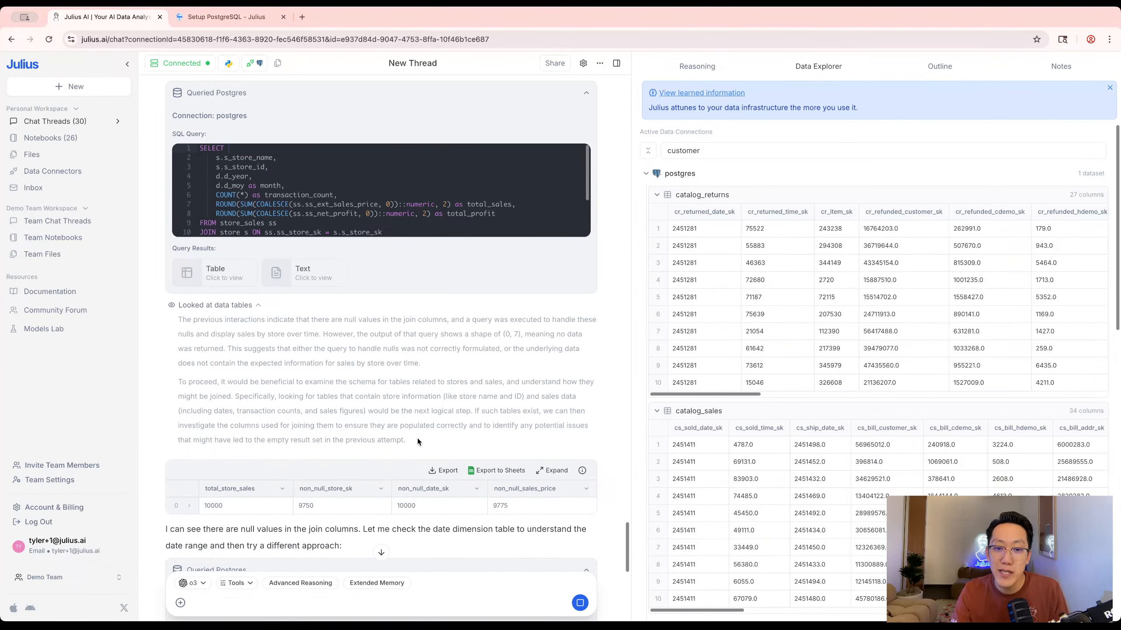
pyautogui.moveTo(419, 443); pyautogui.dragTo(176, 323)
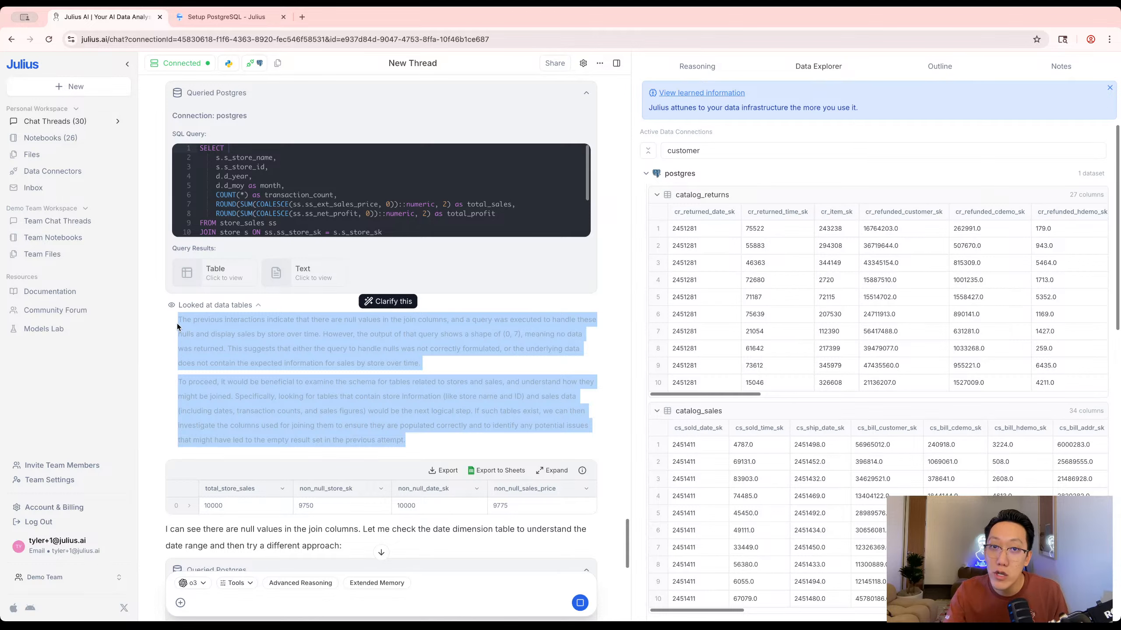
pyautogui.click(193, 337)
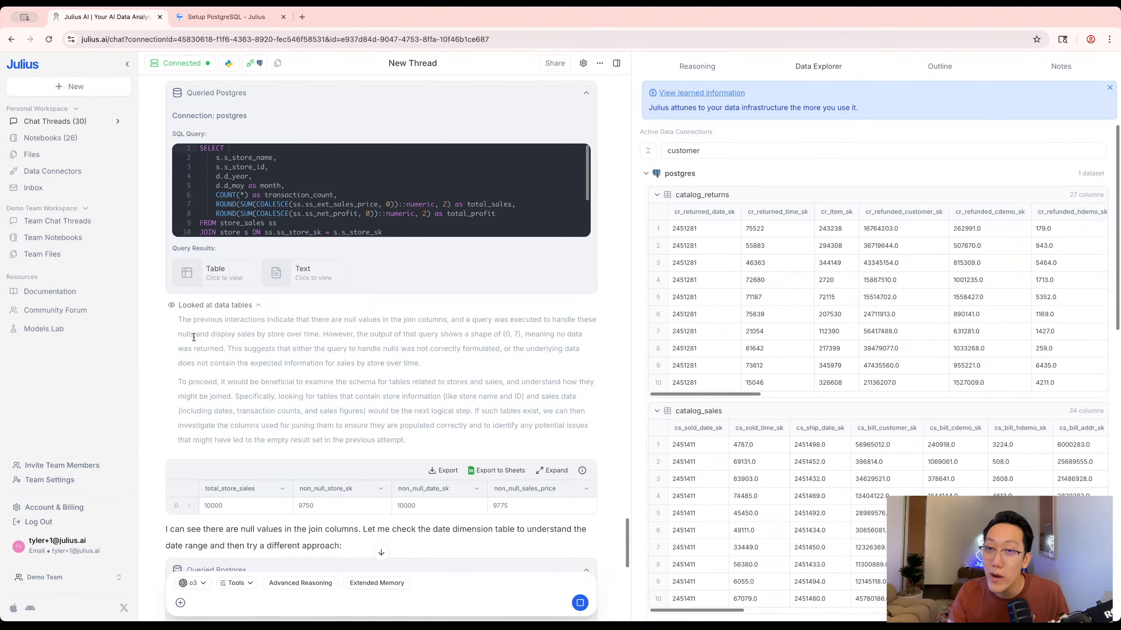
pyautogui.click(240, 309)
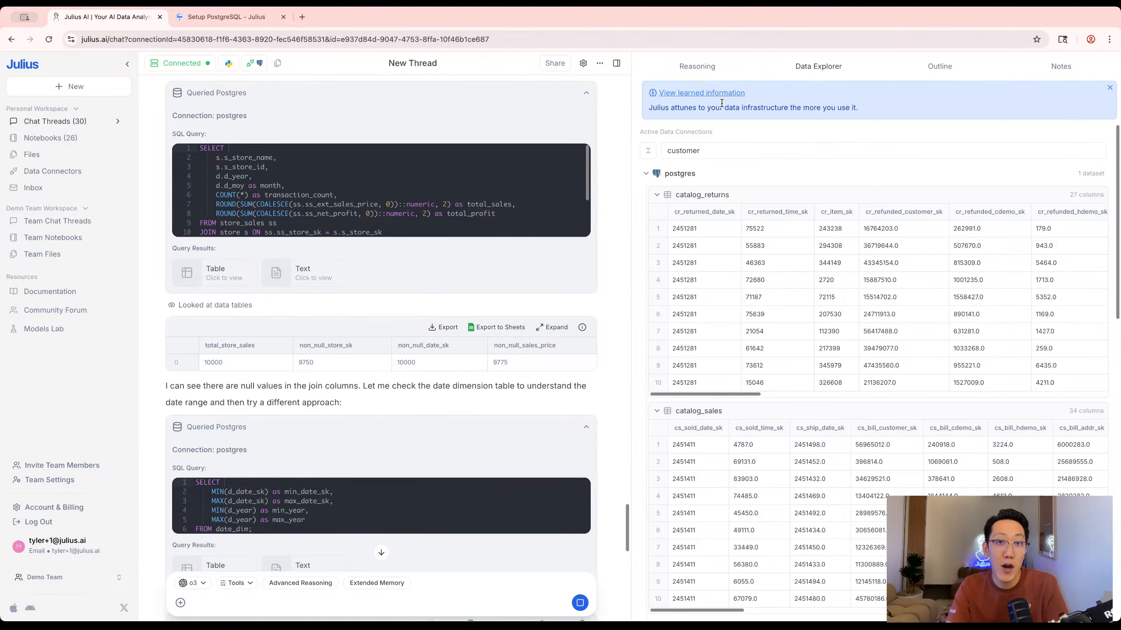
# Follow the response to its Python code, view the generated "Top 16 Stores by Total Sales" chart enlarged, and close it.
pyautogui.scroll(-15, 501, 263)
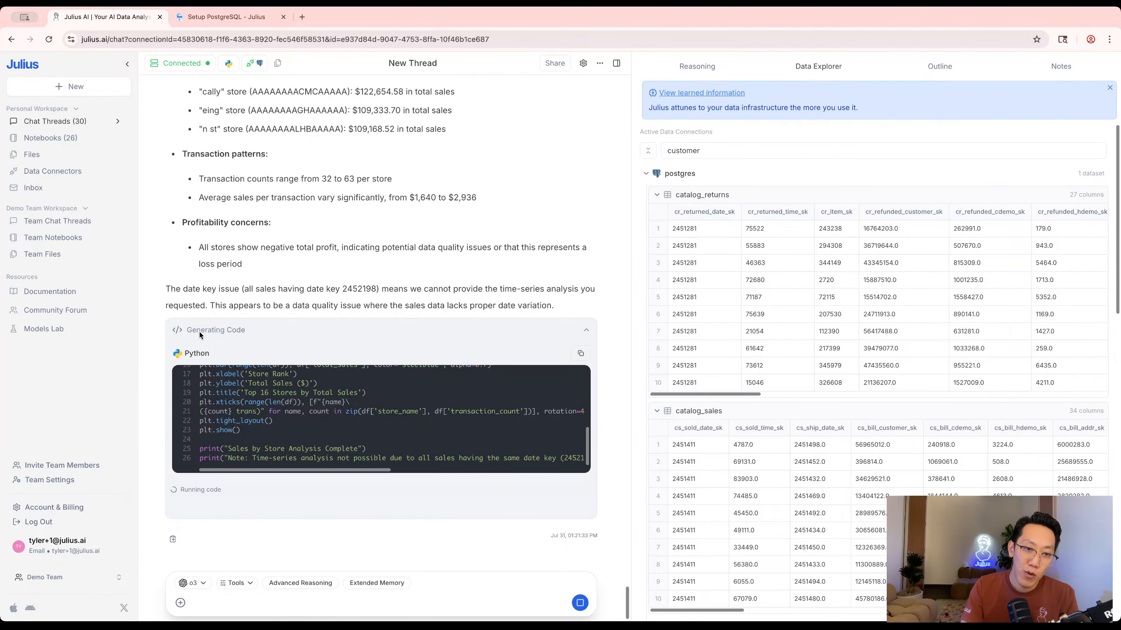
pyautogui.scroll(3, 239, 277)
pyautogui.scroll(-3, 295, 248)
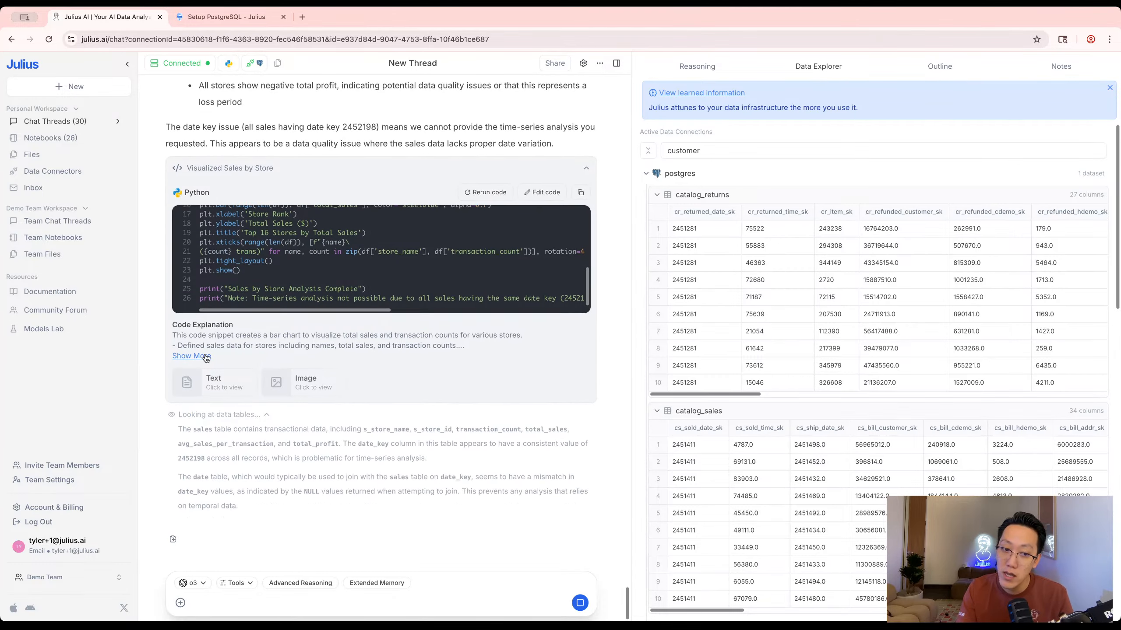
pyautogui.click(321, 487)
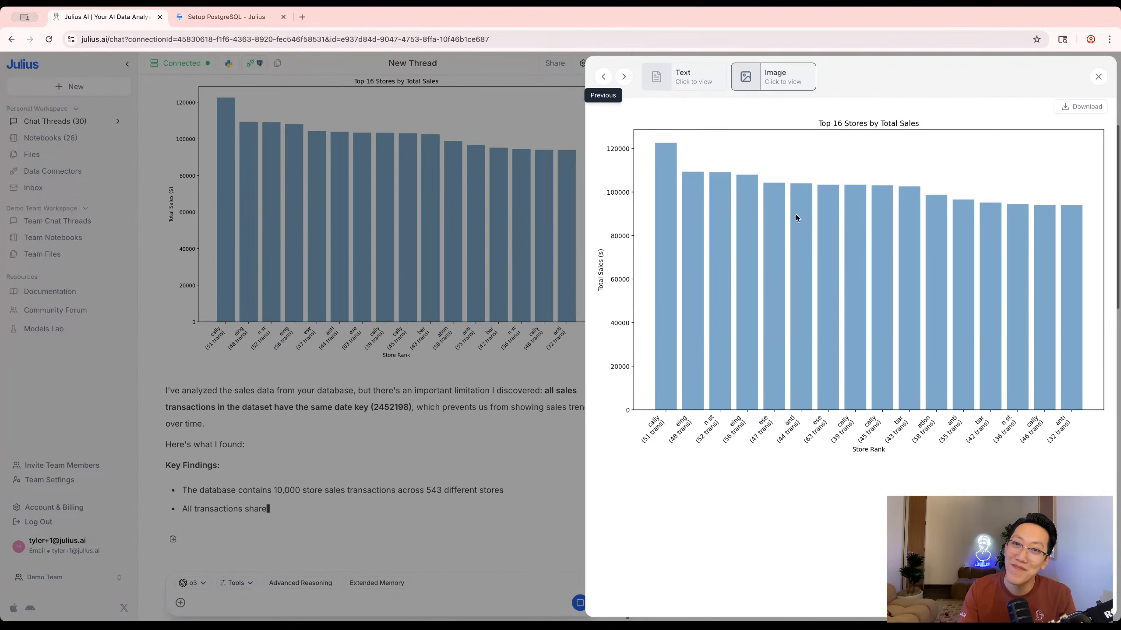
pyautogui.click(1097, 84)
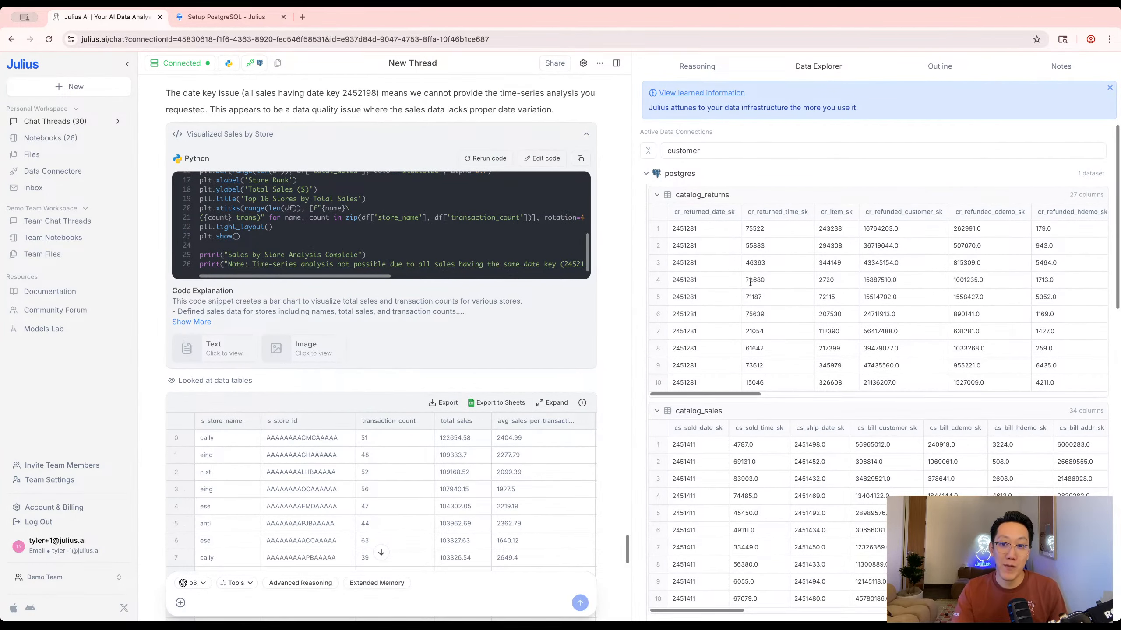
# Review the store sales table, bar chart and key findings at the end of the response.
pyautogui.hscroll(3, 750, 283)
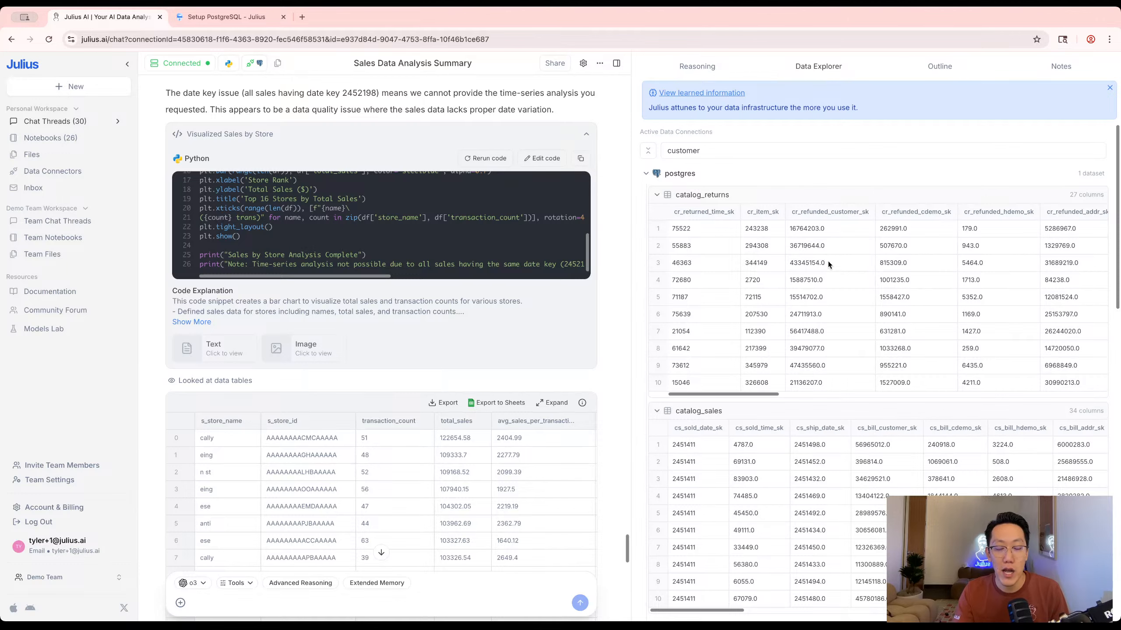
pyautogui.scroll(-5, 828, 263)
pyautogui.scroll(-6, 583, 296)
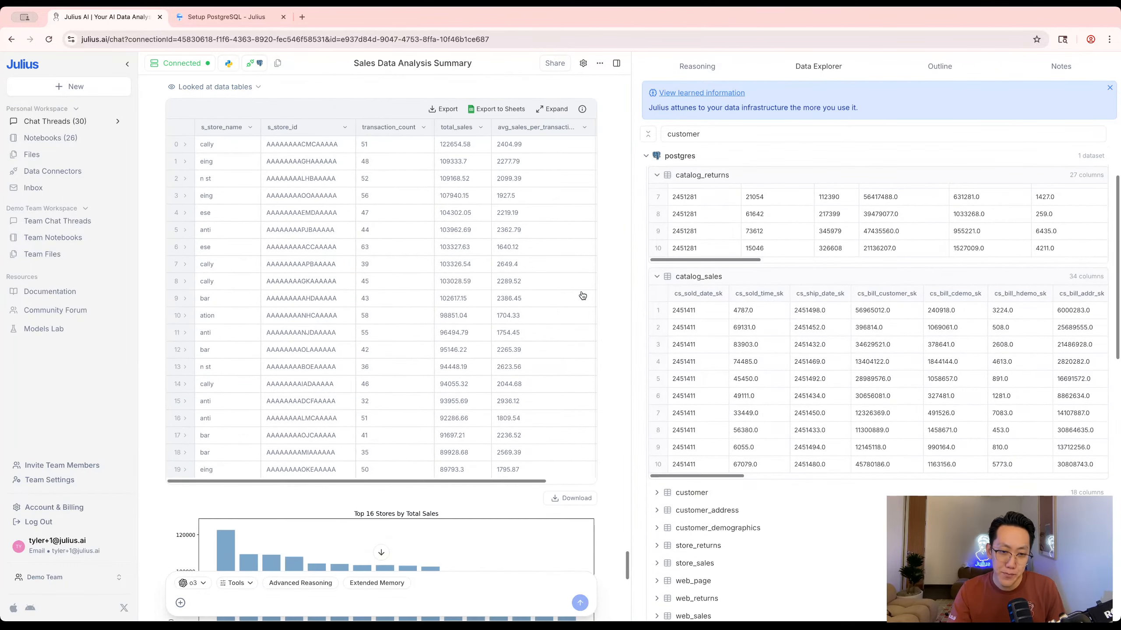
pyautogui.scroll(-10, 582, 295)
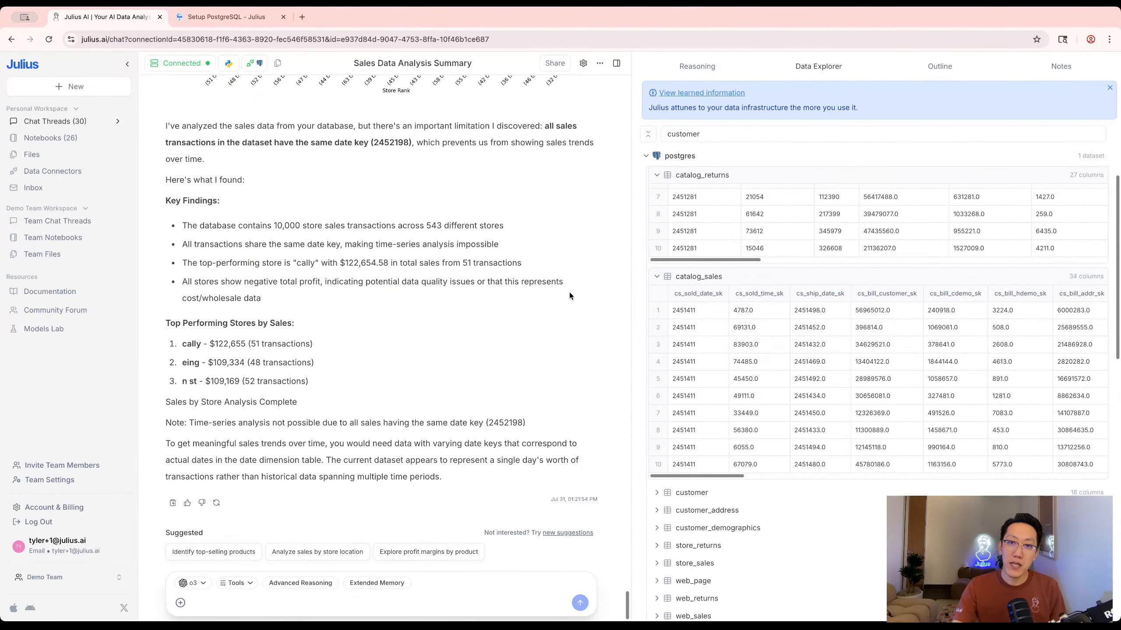
pyautogui.scroll(7, 570, 293)
pyautogui.scroll(-5, 497, 339)
pyautogui.scroll(-2, 498, 340)
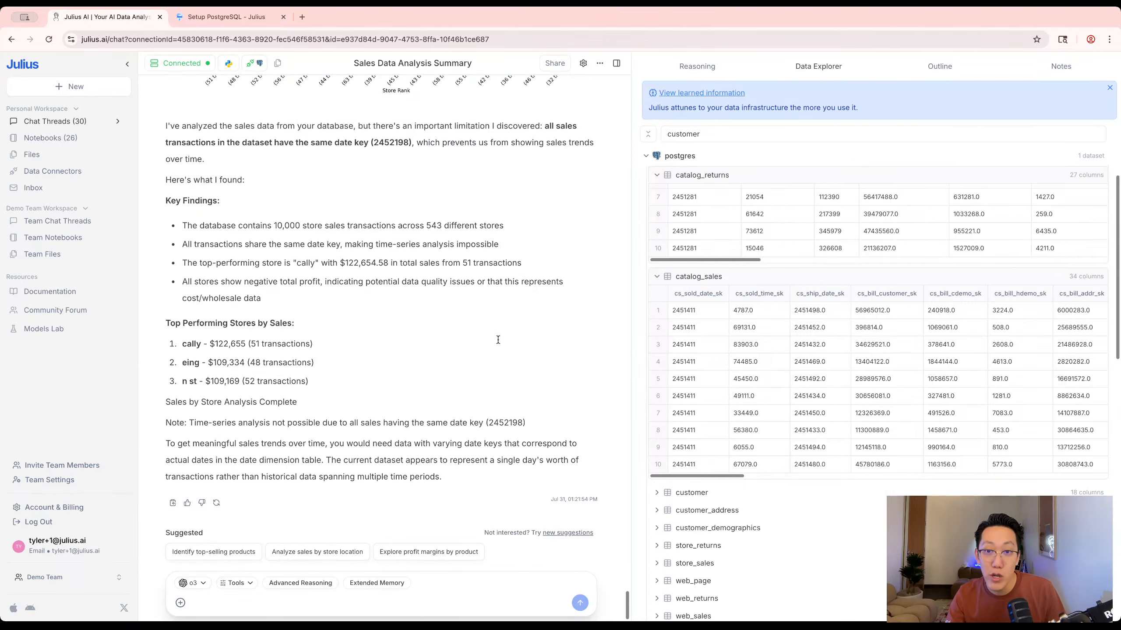
# Open the Postgres connection's learned information and inspect the schema descriptions of d.d_date and s.s_store_name.
pyautogui.click(703, 93)
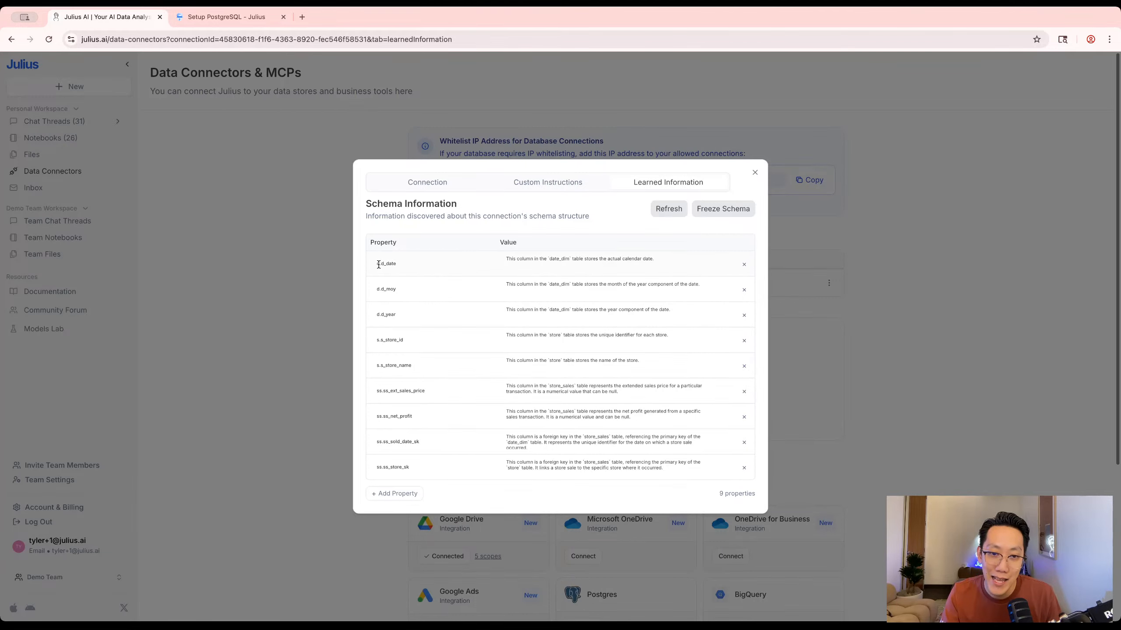
pyautogui.click(580, 260)
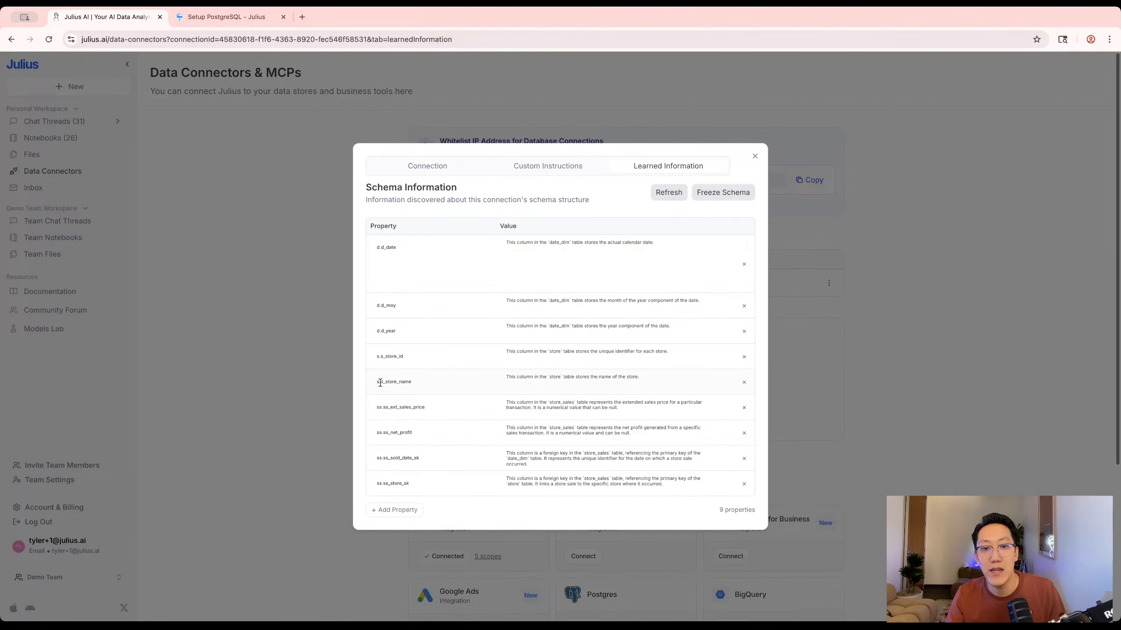
pyautogui.click(548, 379)
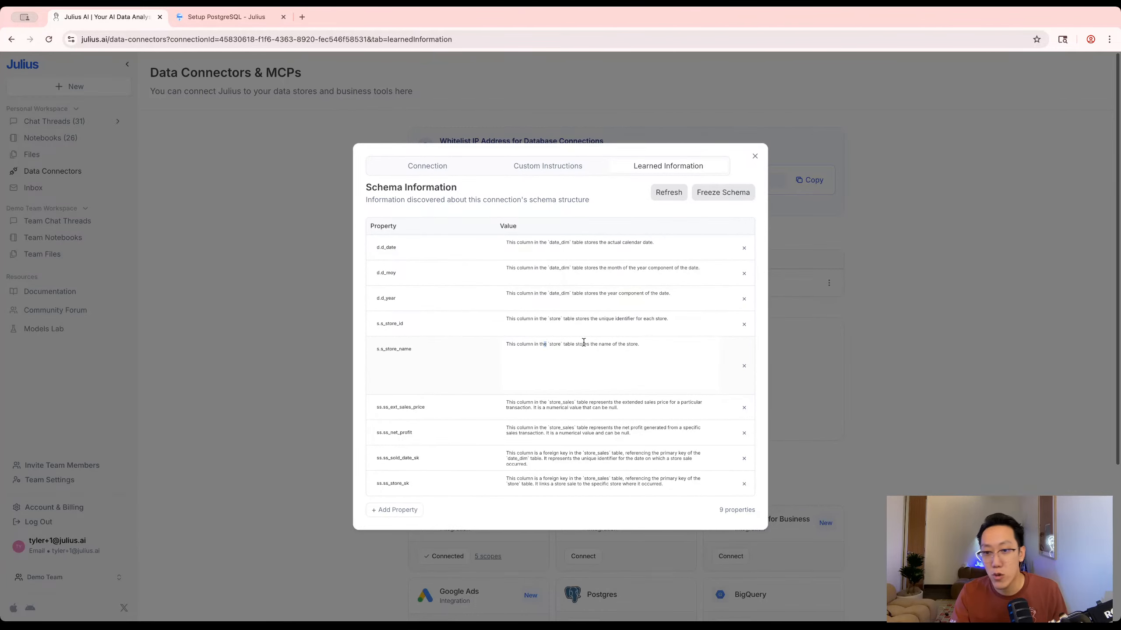
pyautogui.moveTo(584, 344); pyautogui.dragTo(612, 343)
pyautogui.tripleClick(631, 344)
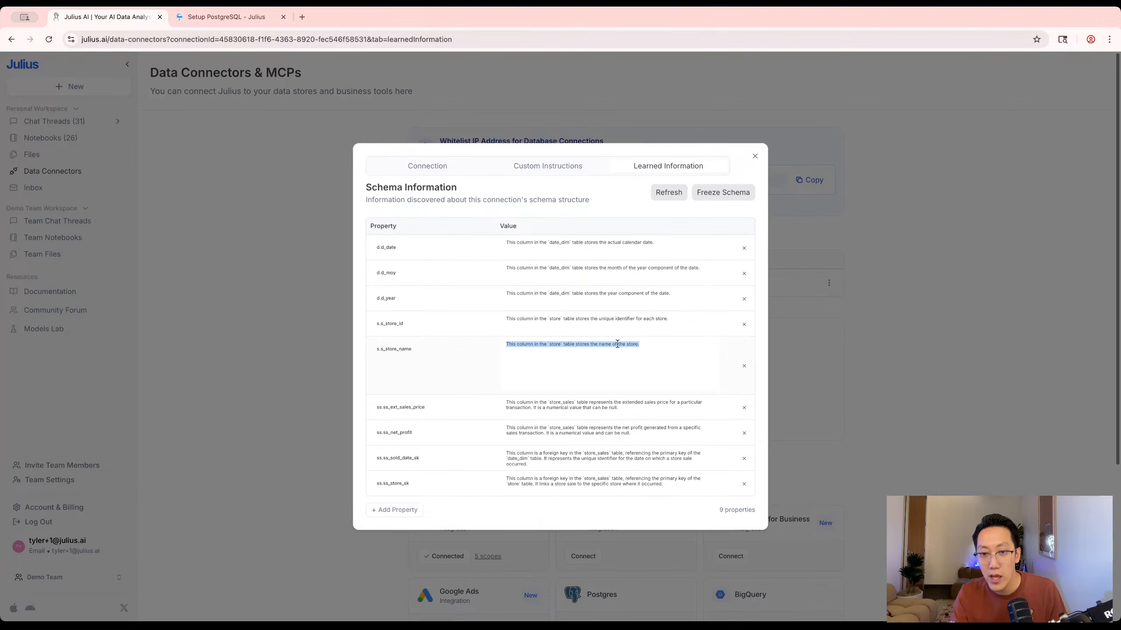
# Try appending "This shows something like store address" to the s.s_store_name description, and remove the added text.
pyautogui.click(605, 353)
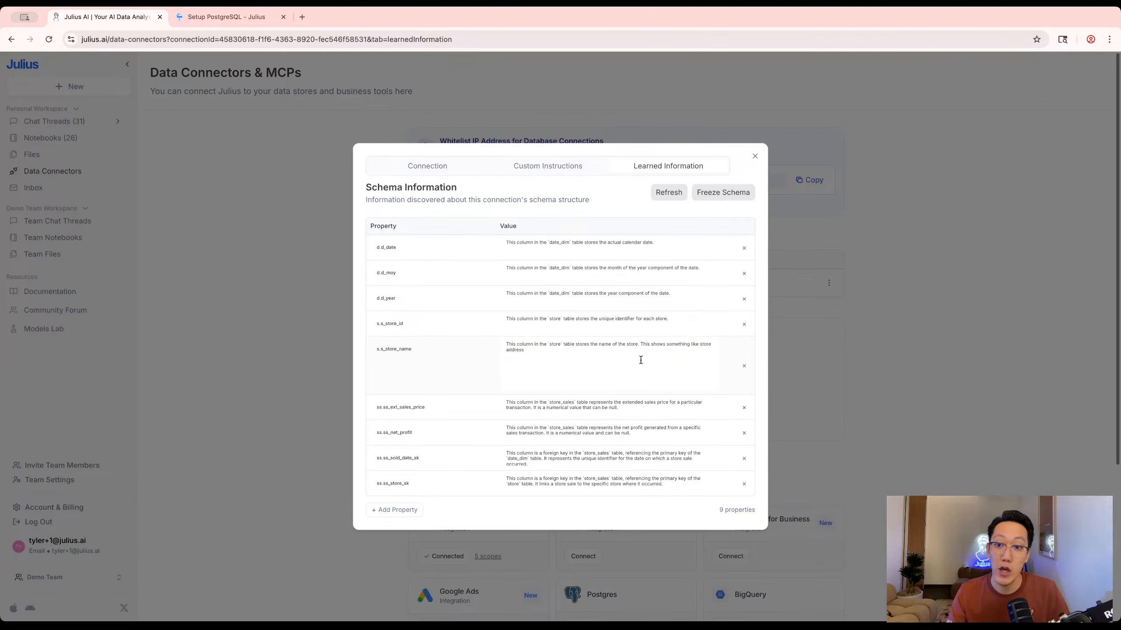
pyautogui.moveTo(641, 360); pyautogui.dragTo(641, 346)
pyautogui.press('BackSpace')
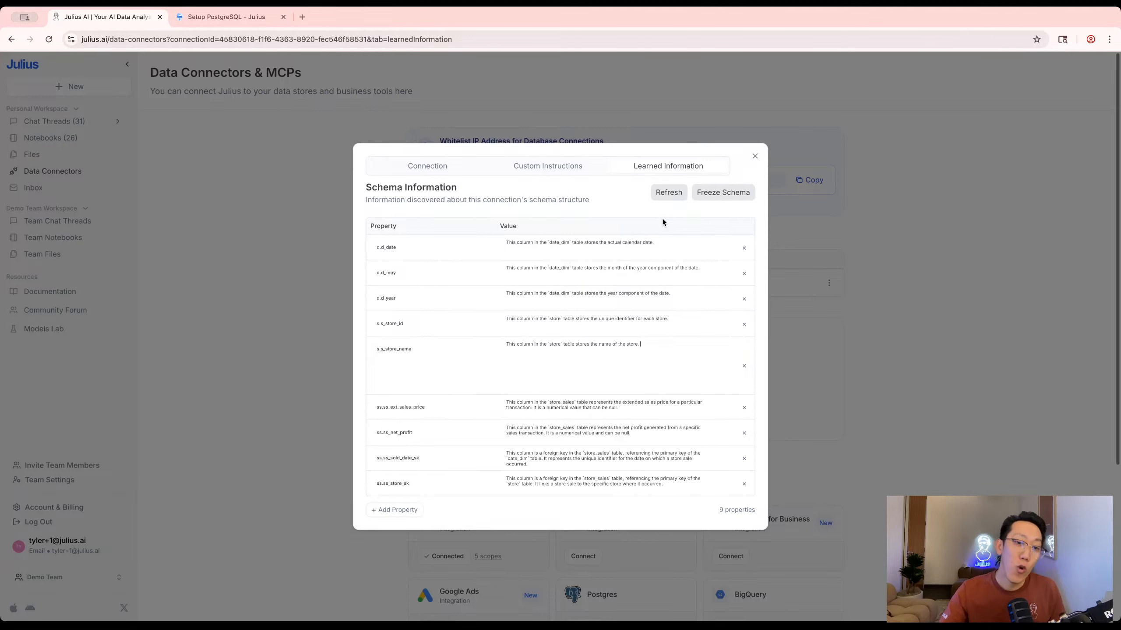
# Add a blank property to the schema information and close the connection settings without filling it in.
pyautogui.click(391, 506)
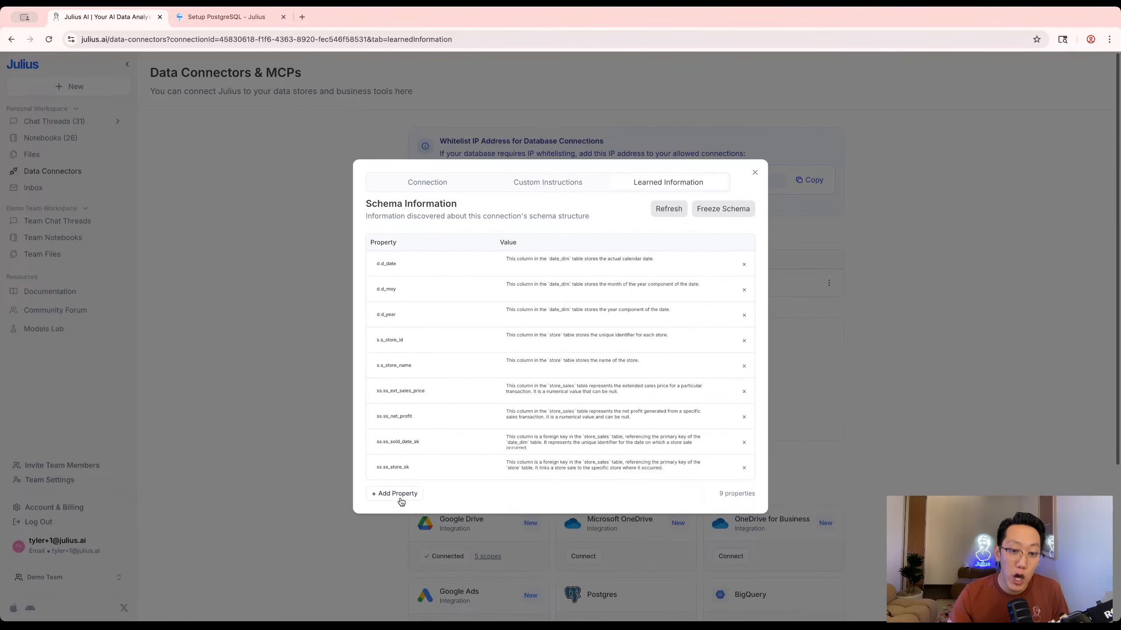
pyautogui.click(399, 497)
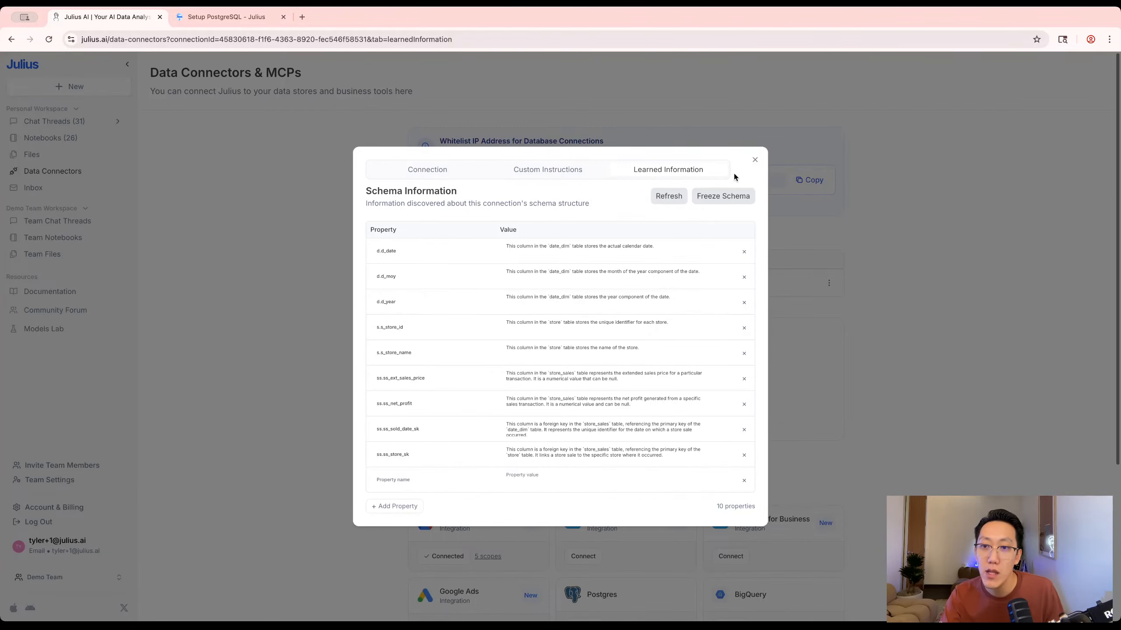
pyautogui.click(754, 160)
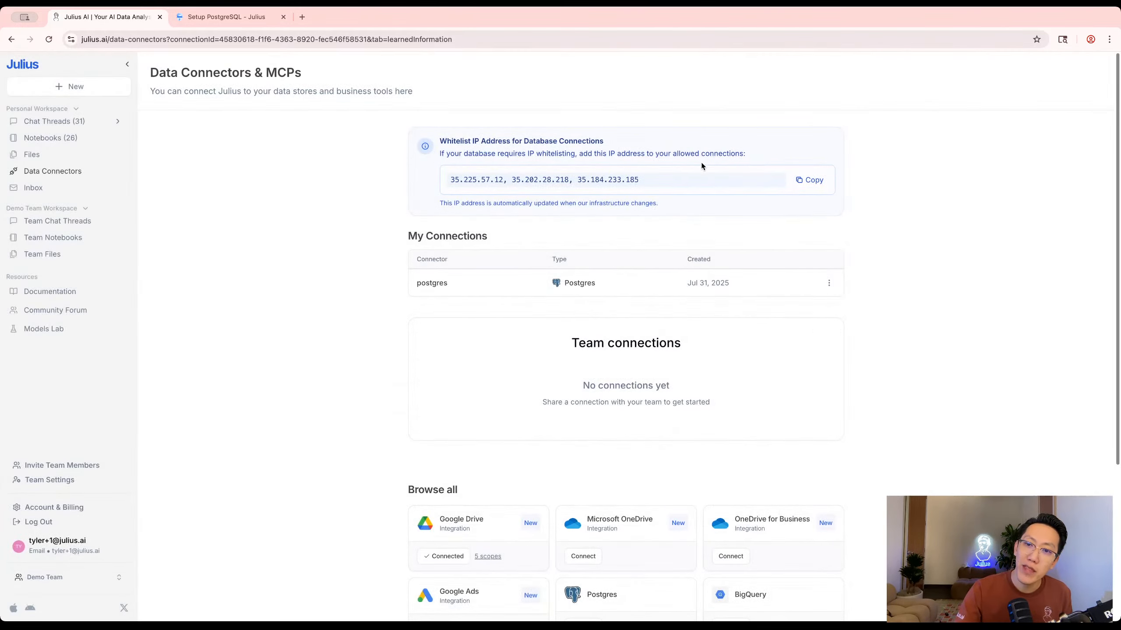
# Open the postgres connection for editing and show its custom instructions.
pyautogui.click(828, 286)
pyautogui.click(512, 270)
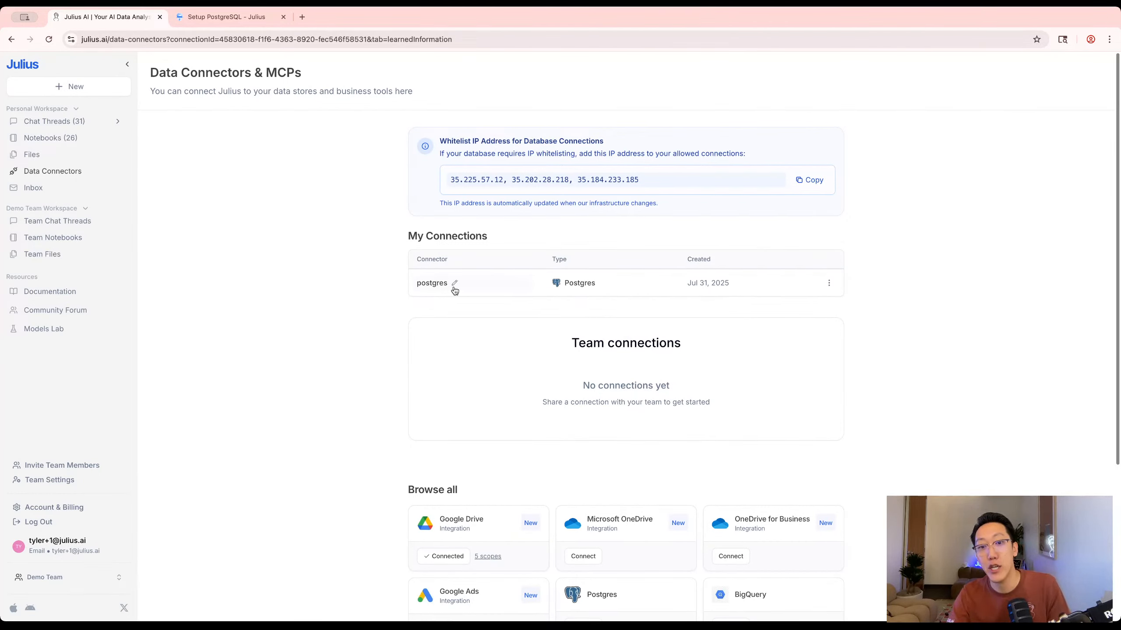
pyautogui.click(825, 283)
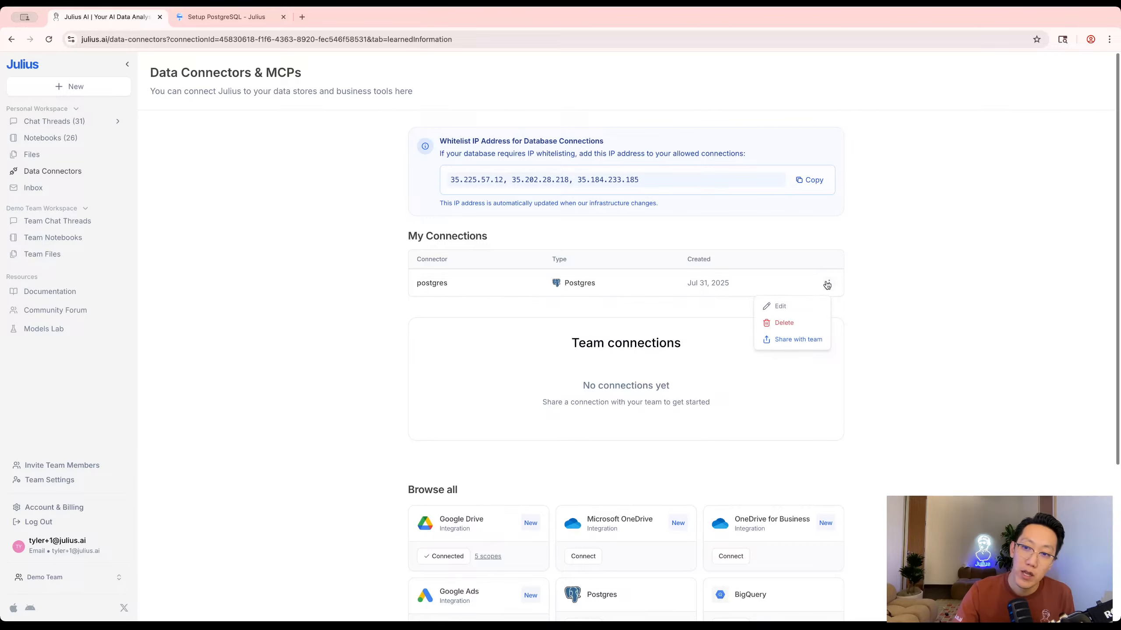
pyautogui.click(791, 305)
pyautogui.click(547, 188)
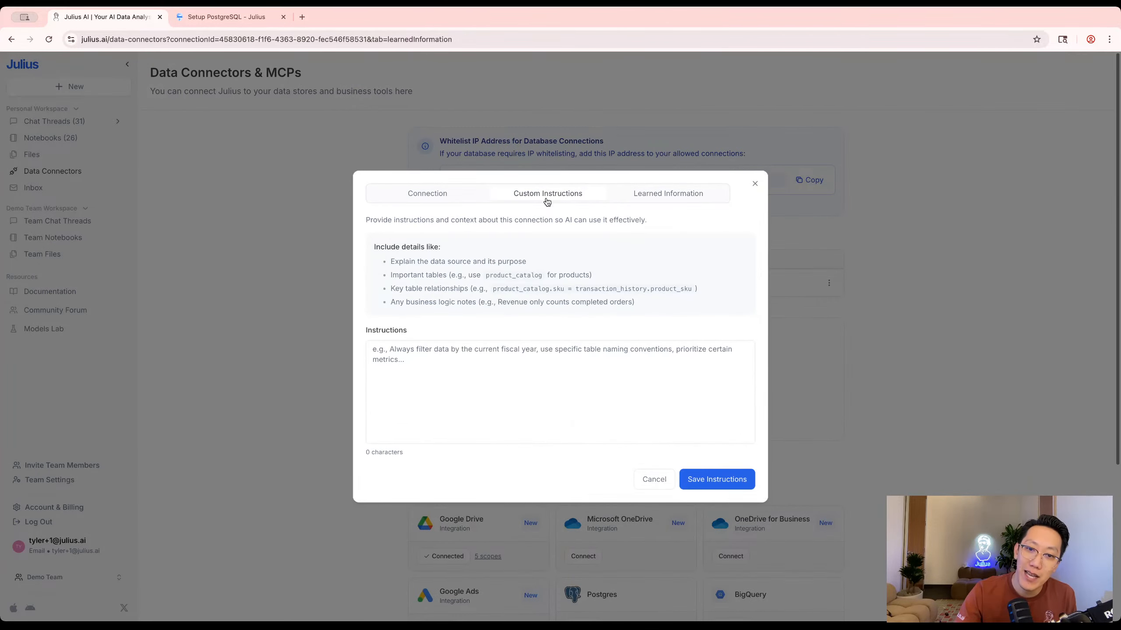
# Read the suggested details for custom instructions, check the learned information again, and close the connection settings.
pyautogui.moveTo(391, 261); pyautogui.dragTo(507, 316)
pyautogui.click(512, 315)
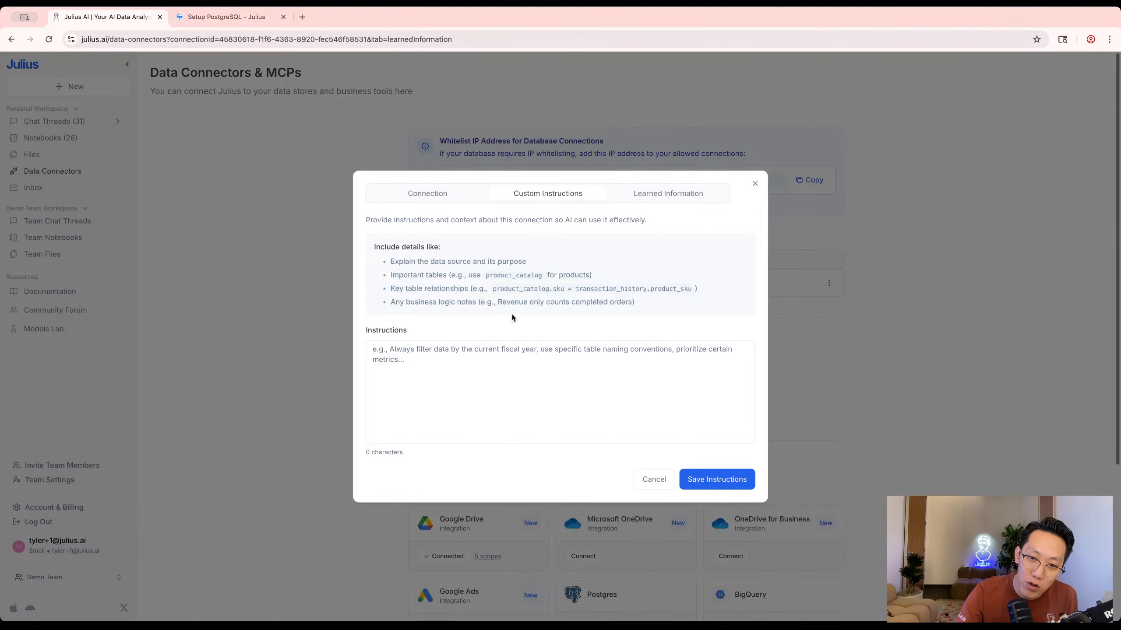
pyautogui.moveTo(663, 306); pyautogui.dragTo(381, 260)
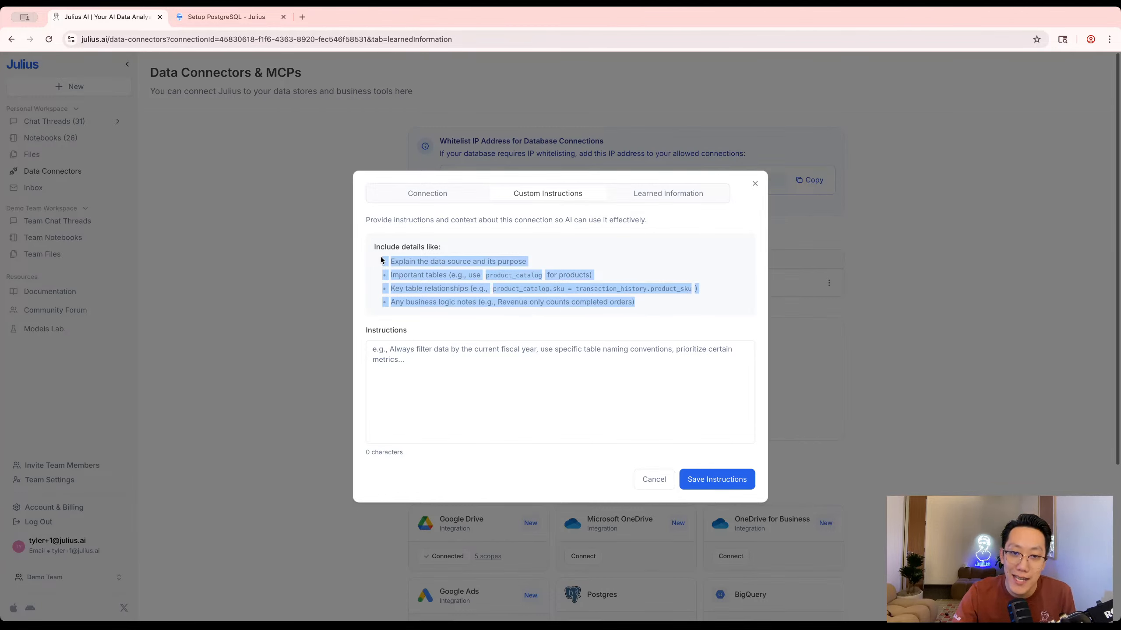
pyautogui.click(409, 264)
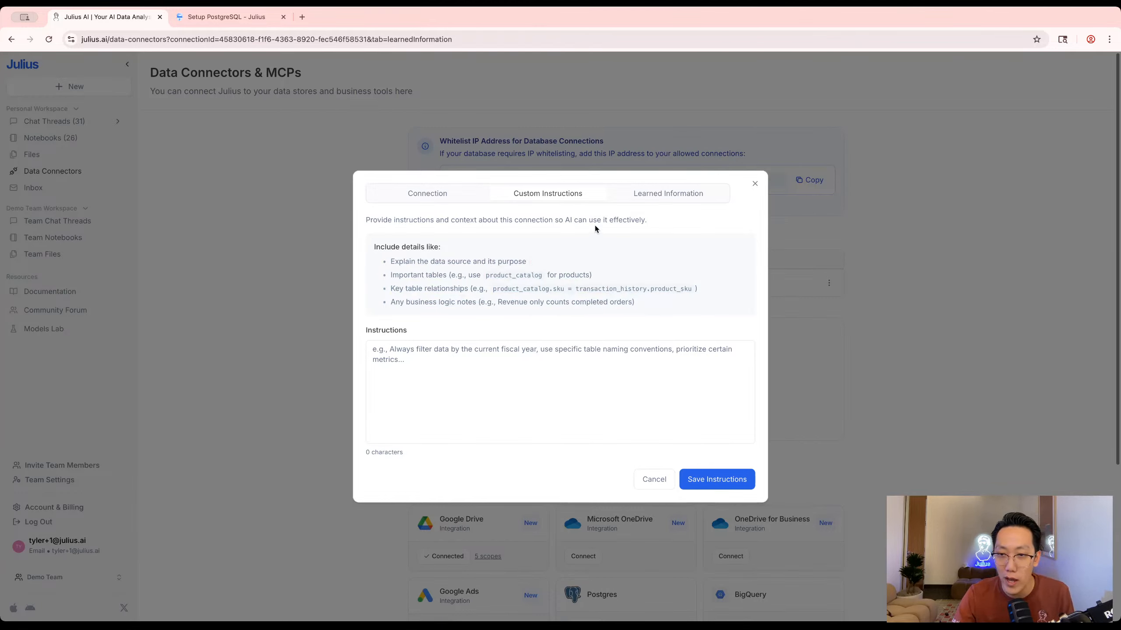
pyautogui.click(643, 200)
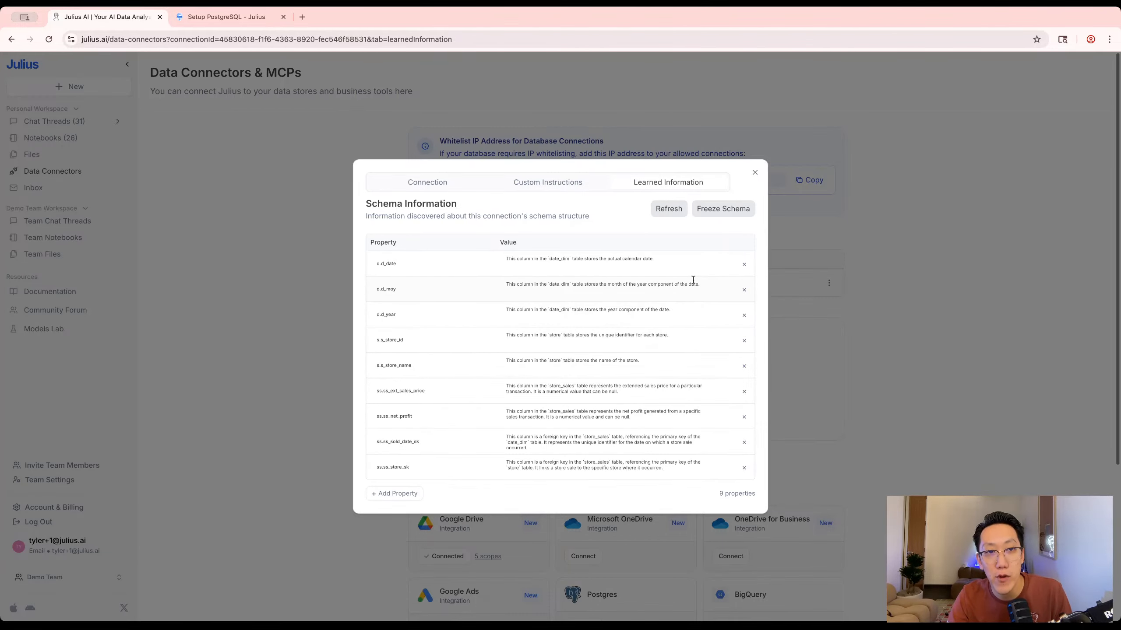
pyautogui.click(754, 173)
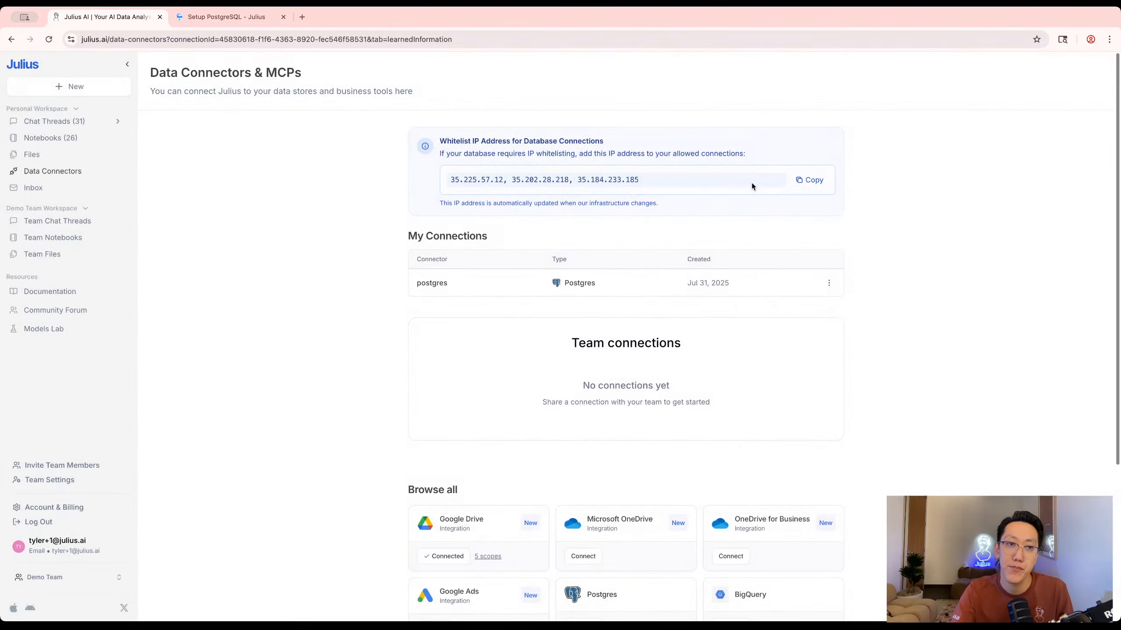
# Return to the Sales Data Analysis Summary chat and ask "Can you find me a column in my postgres connector that has user data?".
pyautogui.click(11, 39)
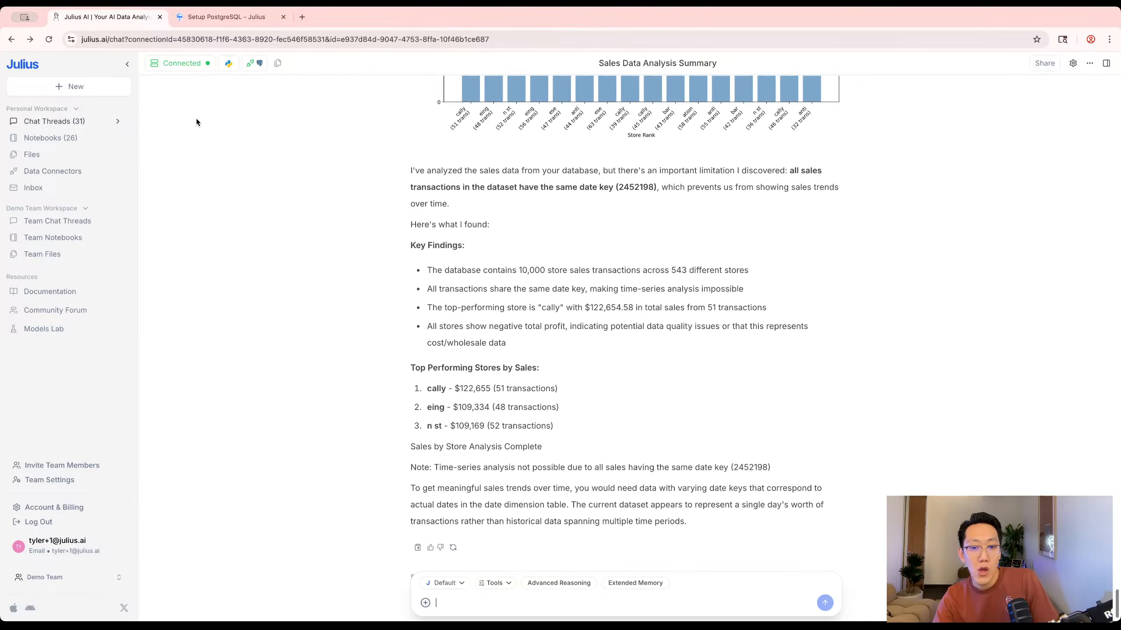
pyautogui.scroll(1, 289, 179)
pyautogui.scroll(-3, 576, 326)
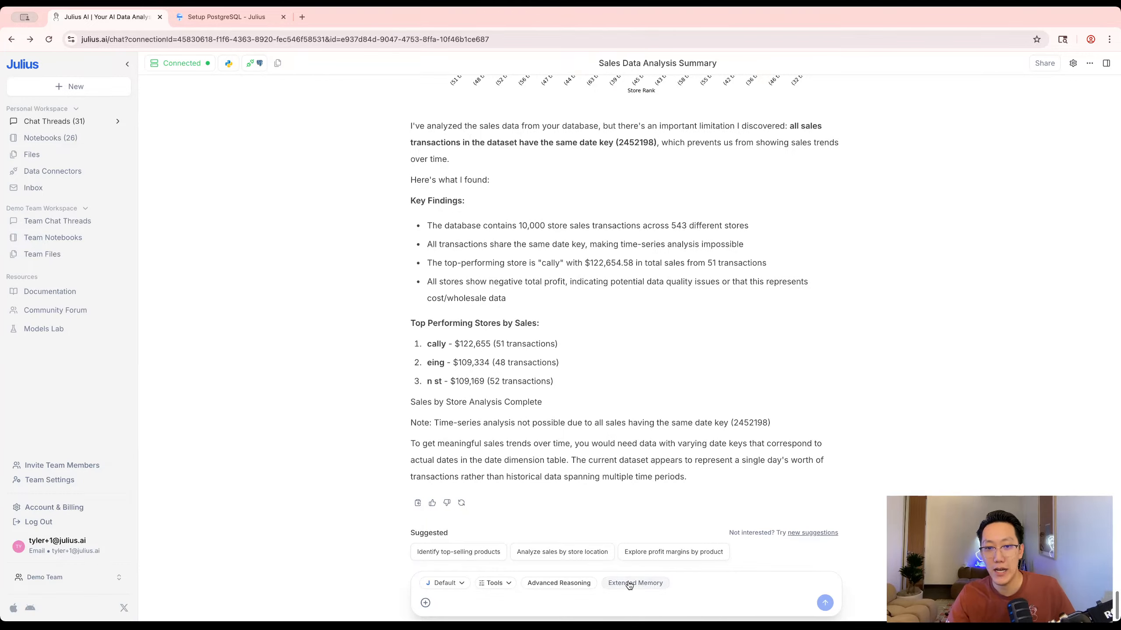
pyautogui.write('Can you find me ')
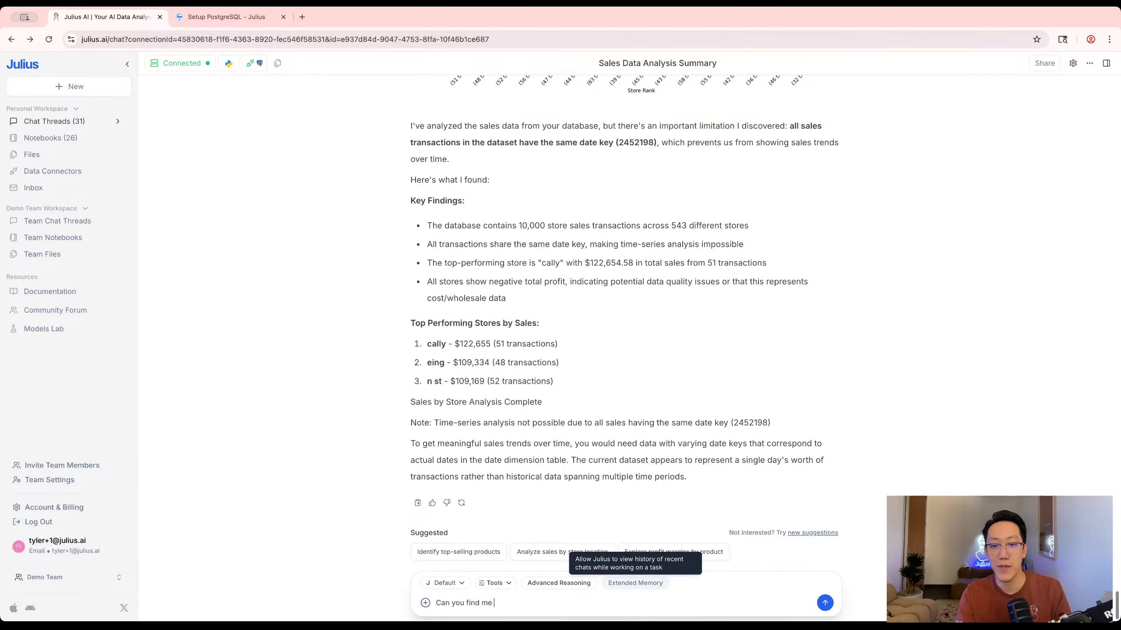
pyautogui.write('a column in my postg')
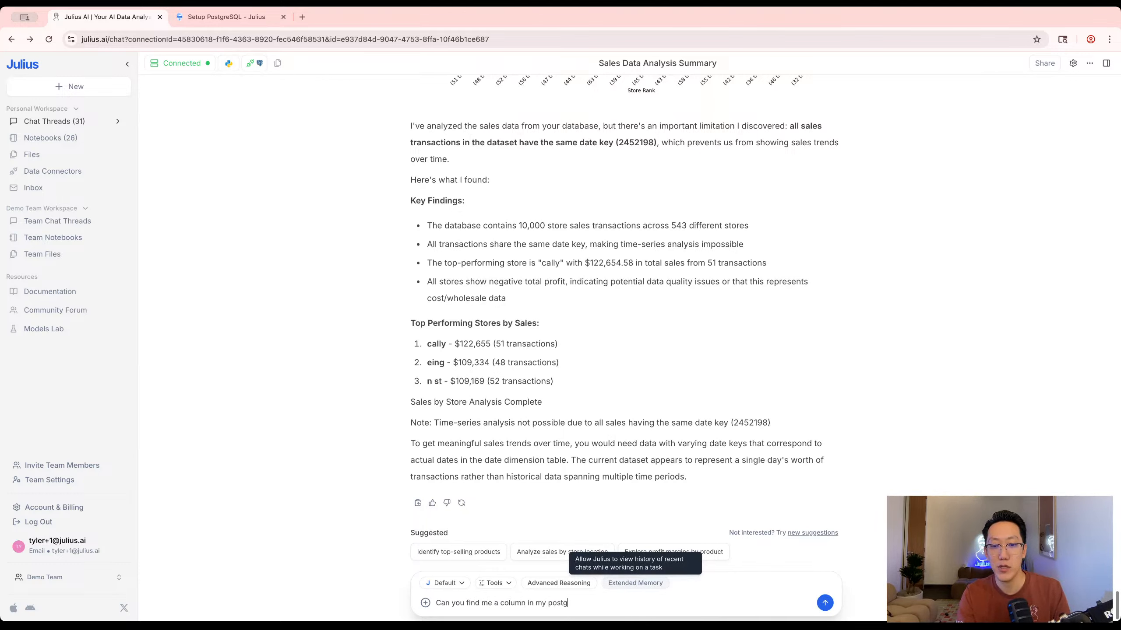
pyautogui.write('res cone')
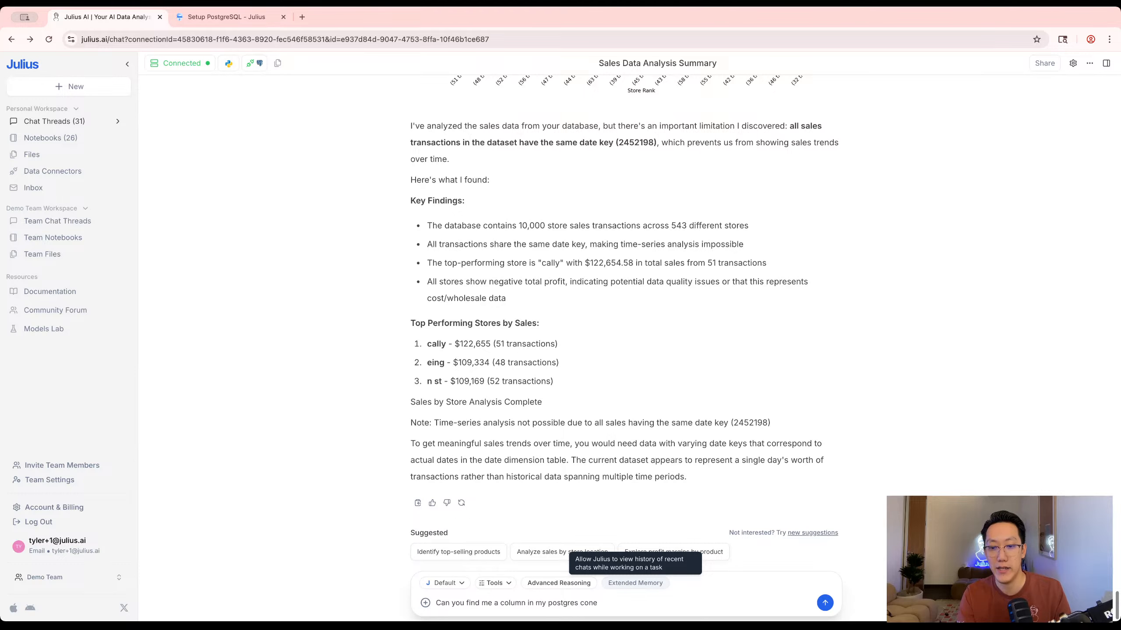
pyautogui.press('BackSpace')
pyautogui.write('nector that ')
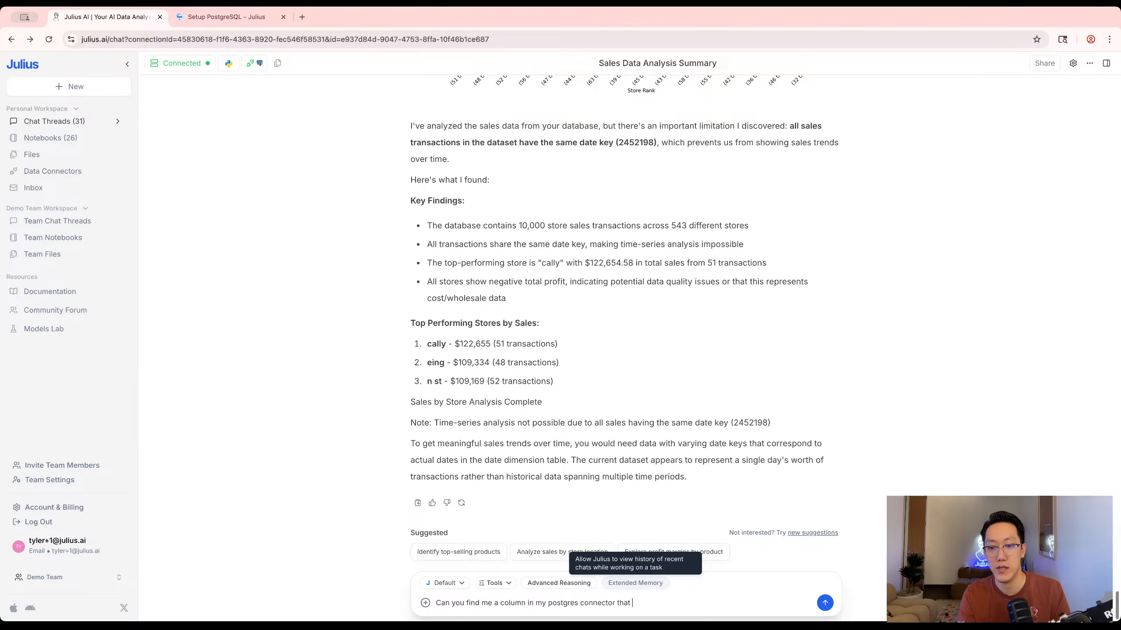
pyautogui.write('uhas user data?')
pyautogui.press('Return')
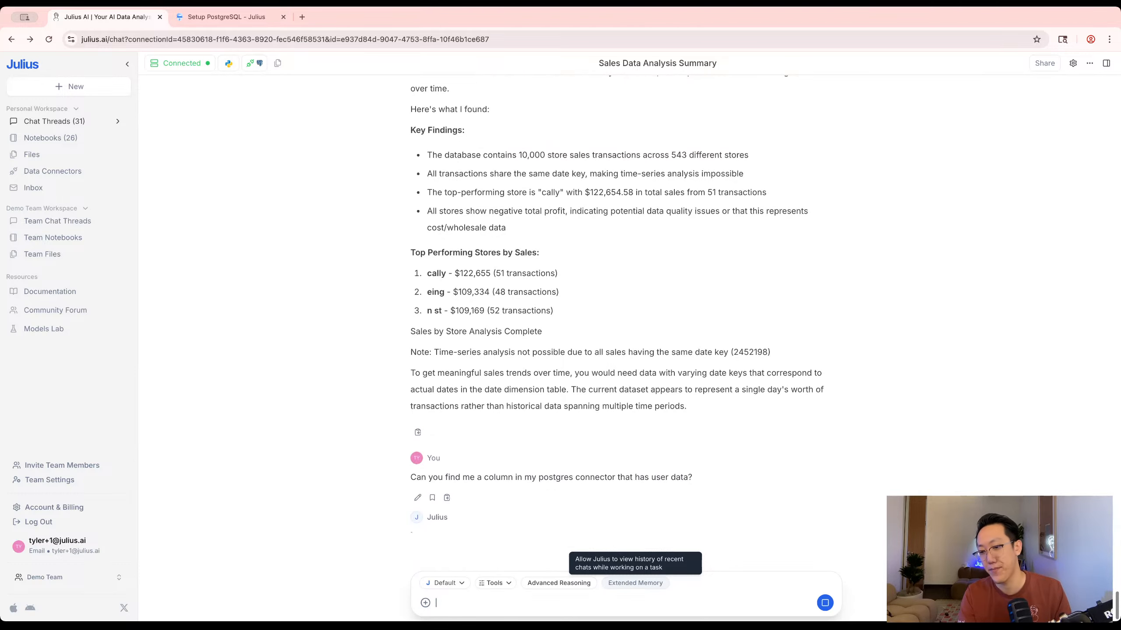
# Show the data explorer in a widened pane beside the chat and expand the "Looked at data tables" notes in the reply.
pyautogui.click(1106, 64)
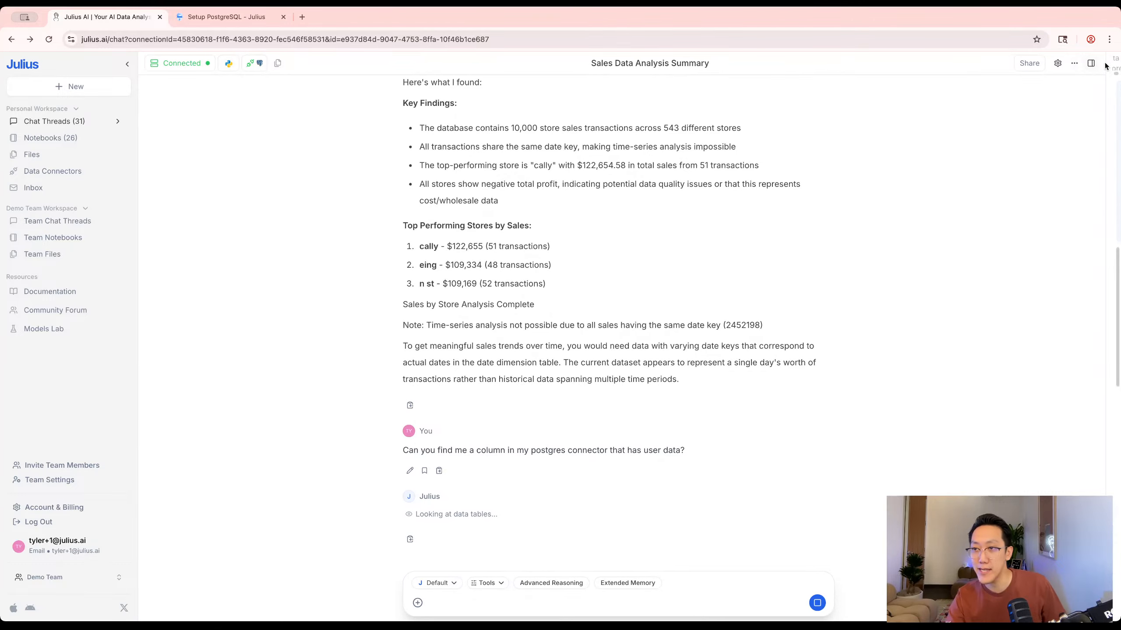
pyautogui.moveTo(946, 104); pyautogui.dragTo(604, 104)
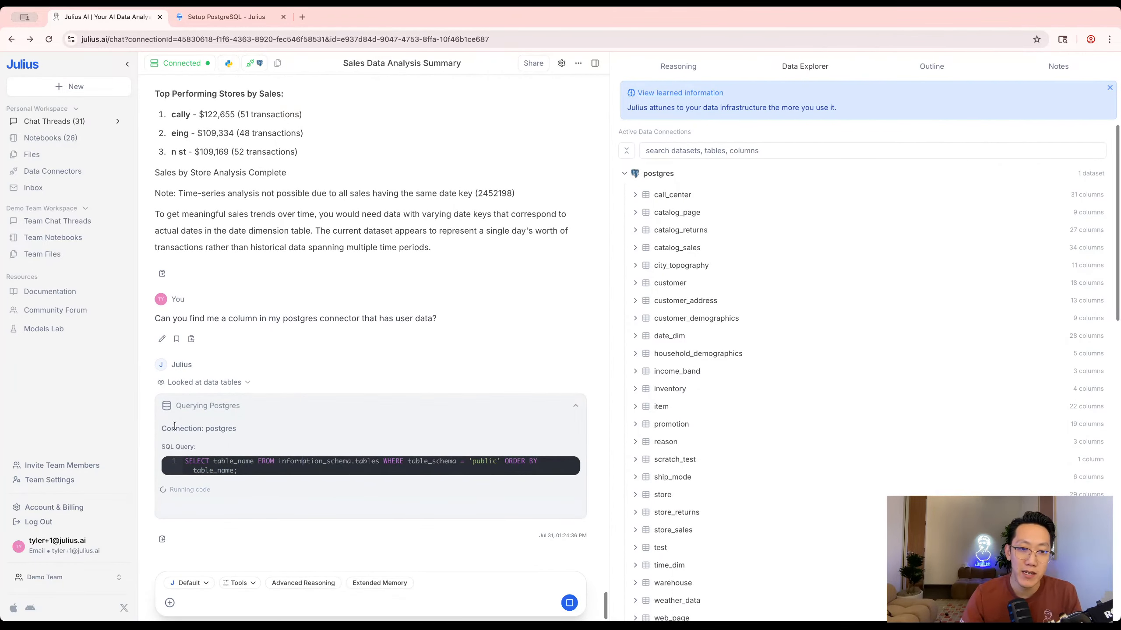
pyautogui.click(248, 376)
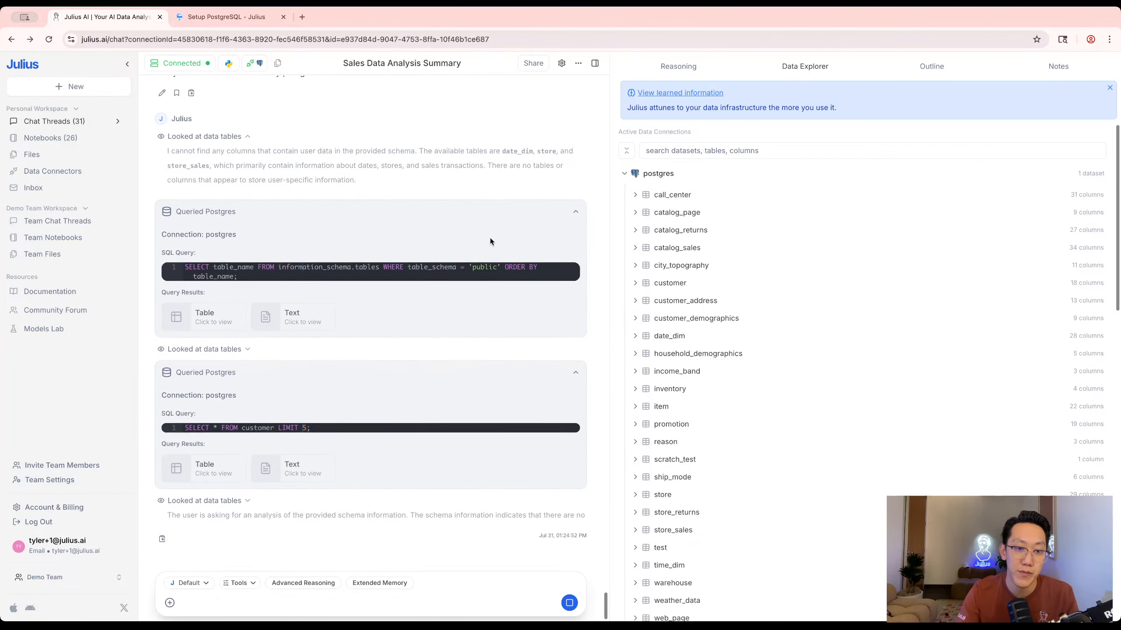
pyautogui.click(235, 367)
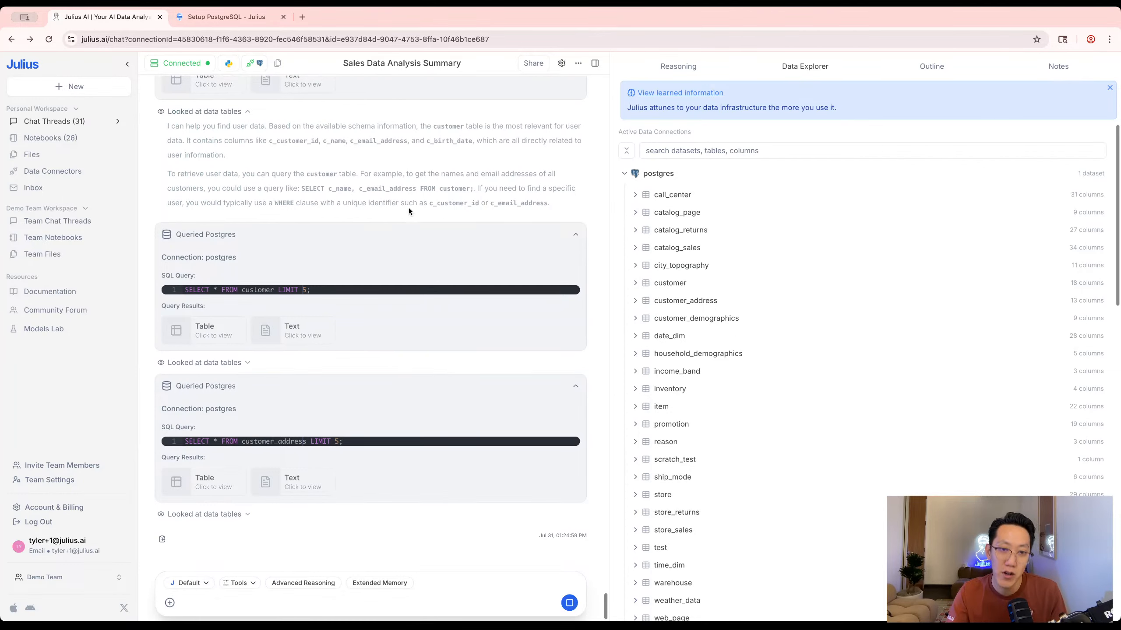
pyautogui.moveTo(557, 208); pyautogui.dragTo(218, 166)
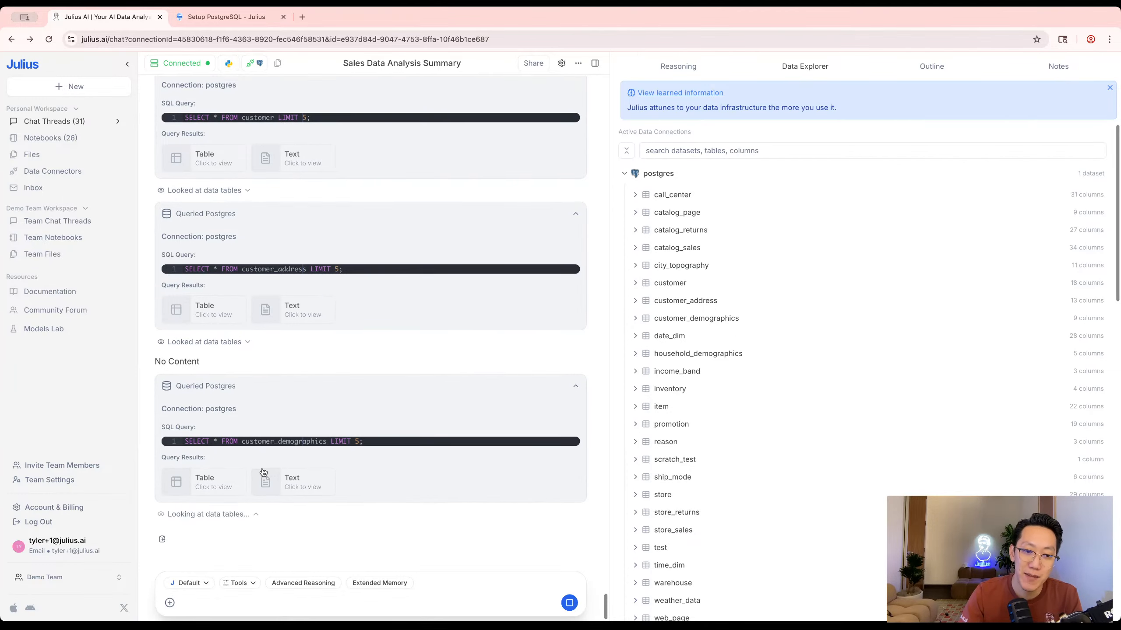
pyautogui.click(221, 515)
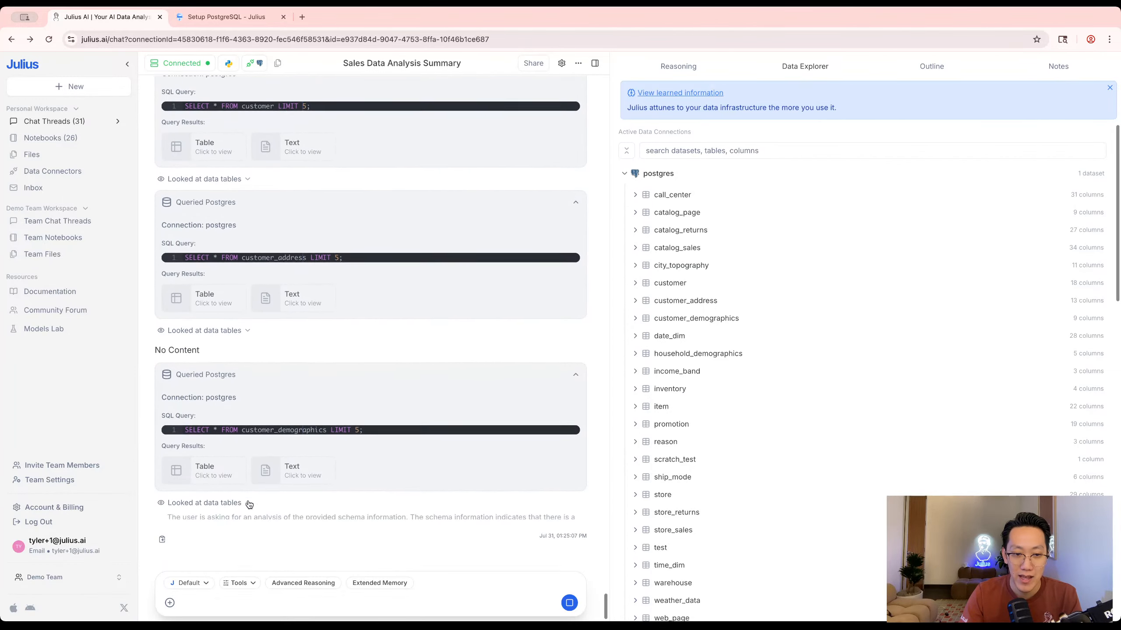
pyautogui.scroll(1, 197, 348)
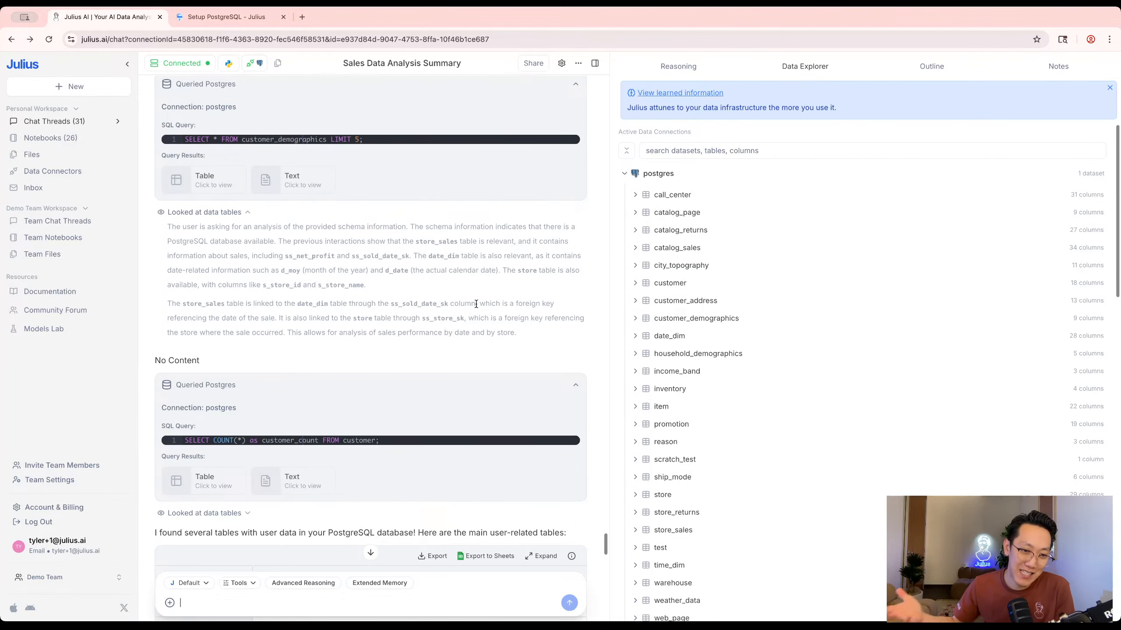
# Read the rest of the reply about user-related tables and look over the postgres table list in the data explorer.
pyautogui.scroll(-15, 430, 317)
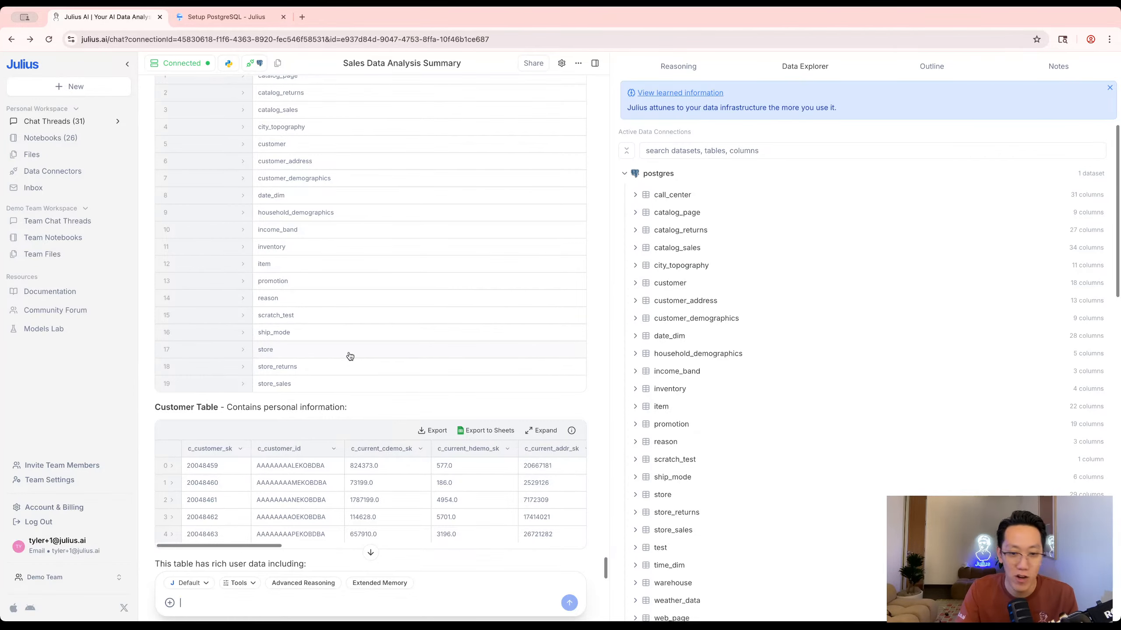
pyautogui.scroll(-15, 350, 356)
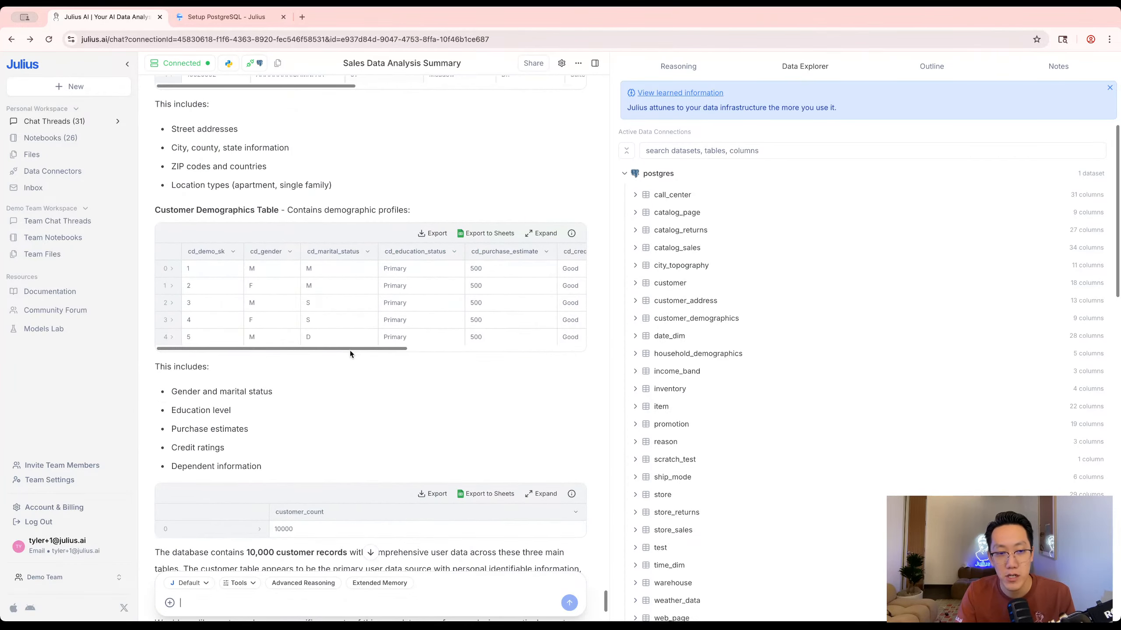
pyautogui.scroll(-4, 350, 354)
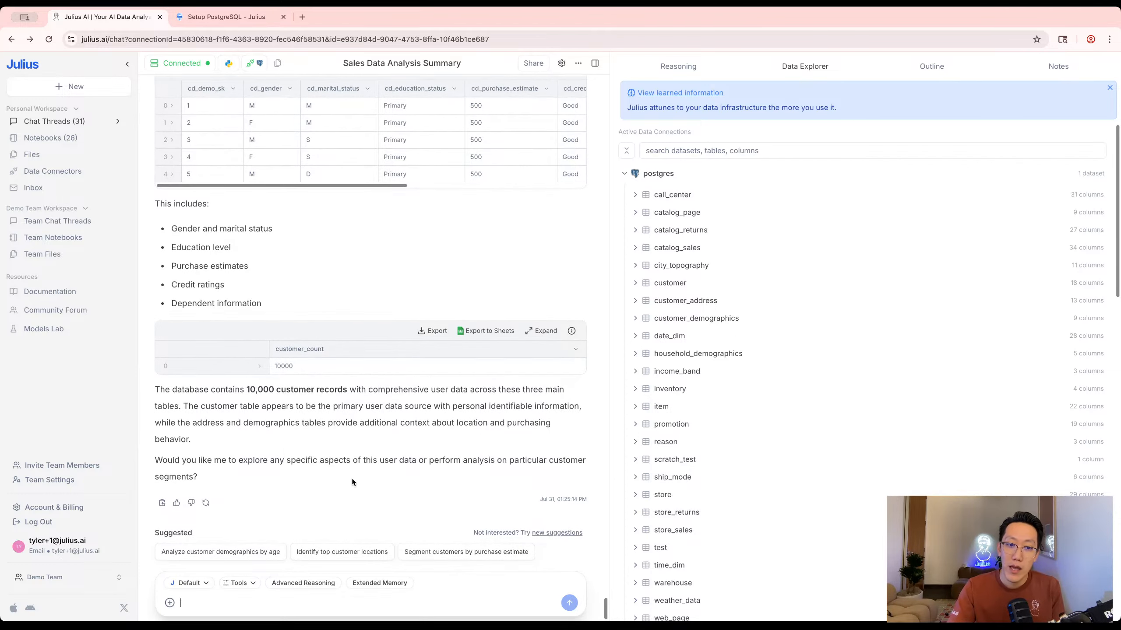
pyautogui.scroll(-6, 783, 320)
pyautogui.scroll(5, 783, 320)
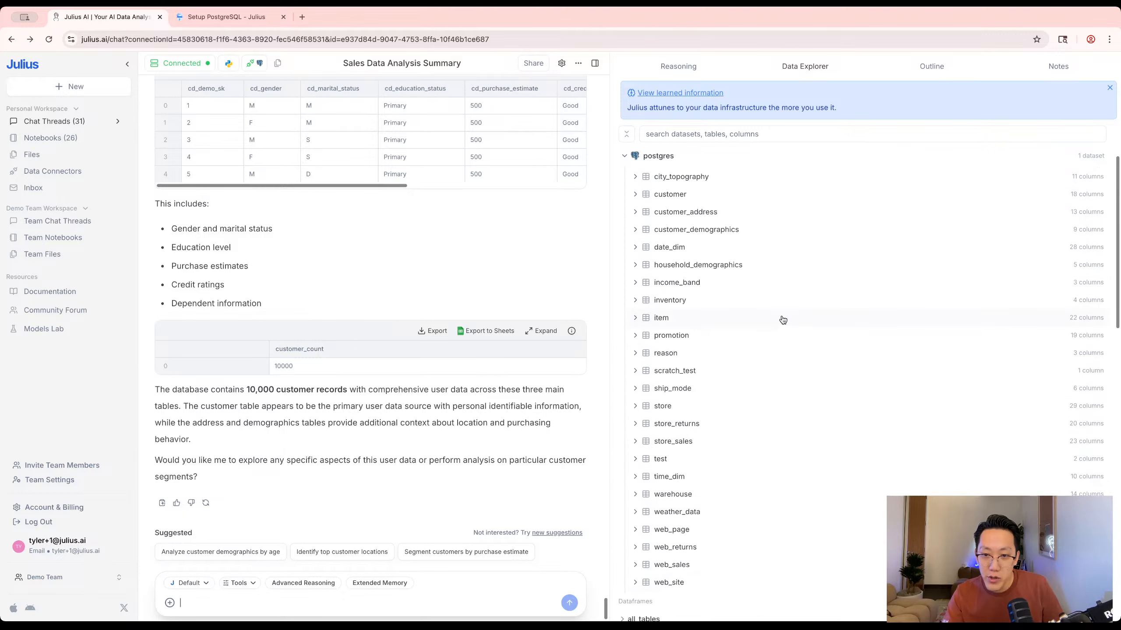
pyautogui.scroll(2, 783, 320)
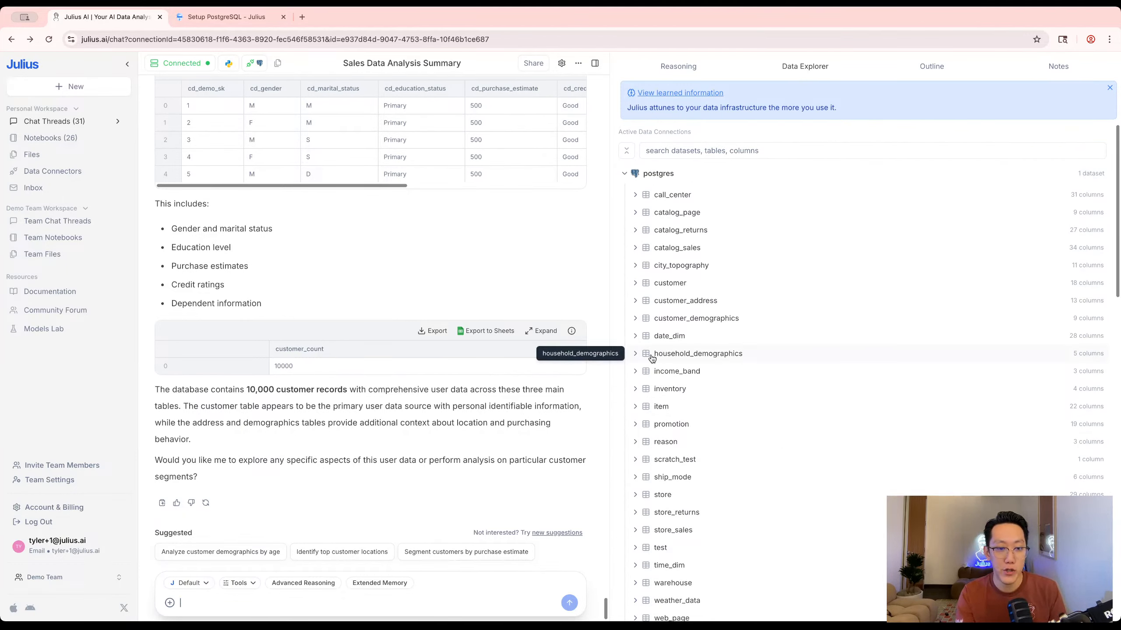
pyautogui.write('I want to know')
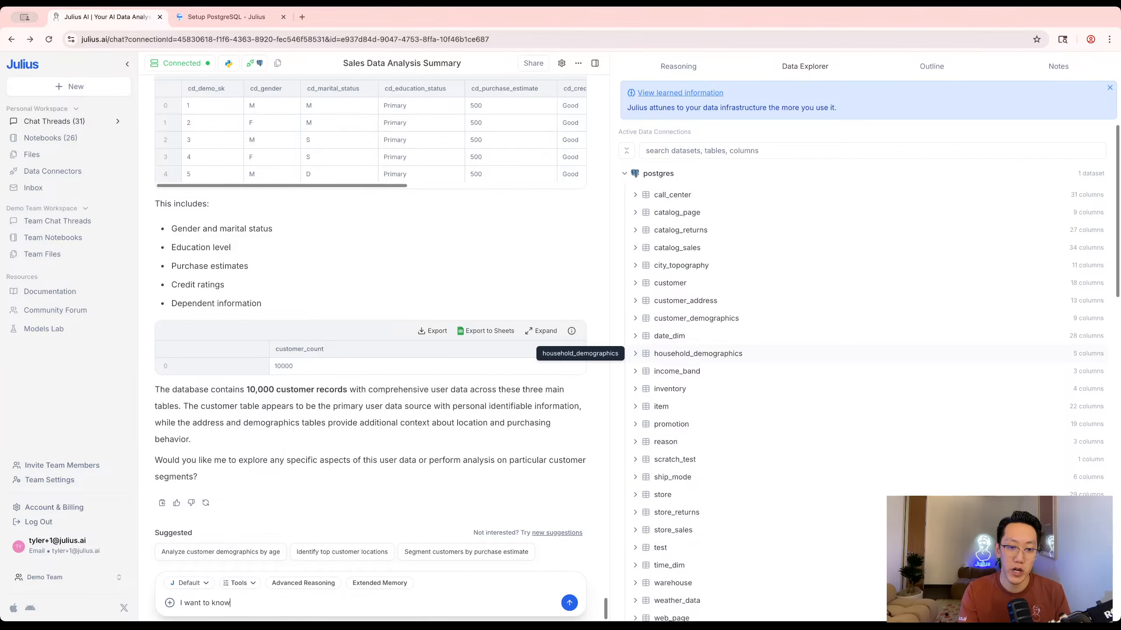
pyautogui.write(' @cu')
pyautogui.press('Down')
pyautogui.press('Down')
pyautogui.press('Down')
pyautogui.press('Down')
pyautogui.press('Down')
pyautogui.press('Down')
pyautogui.press('Down')
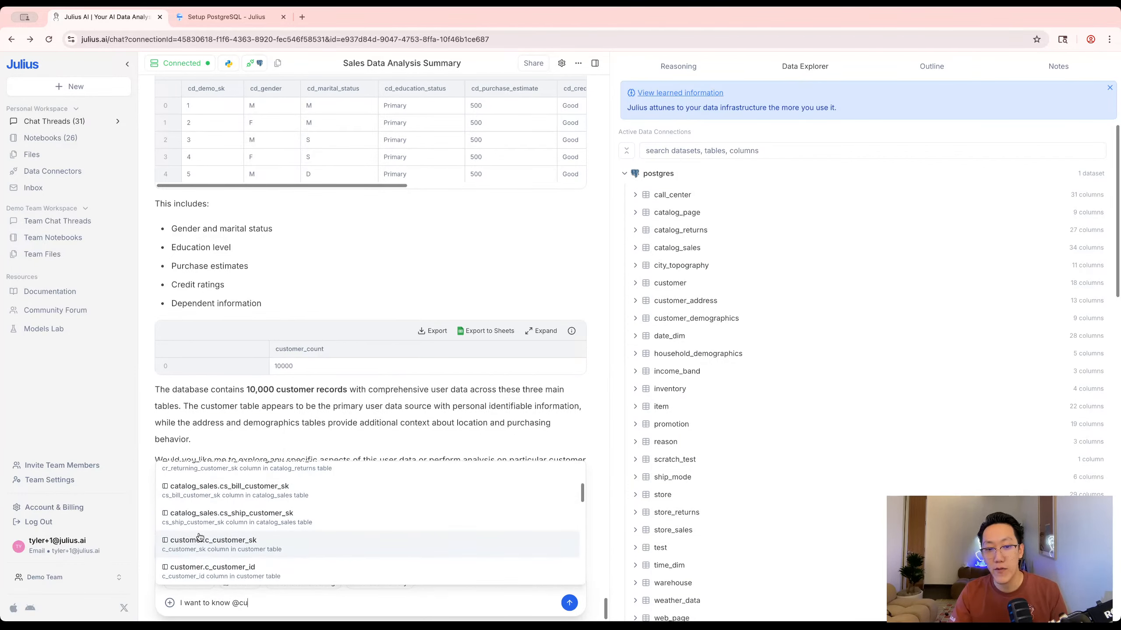
pyautogui.scroll(3, 201, 541)
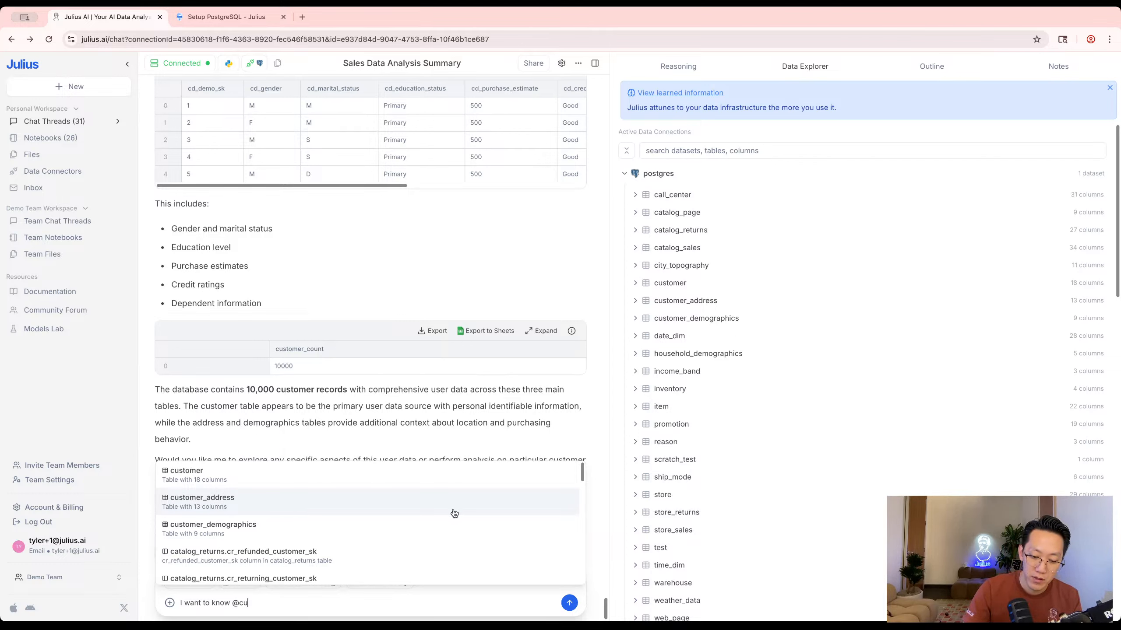
pyautogui.press('Escape')
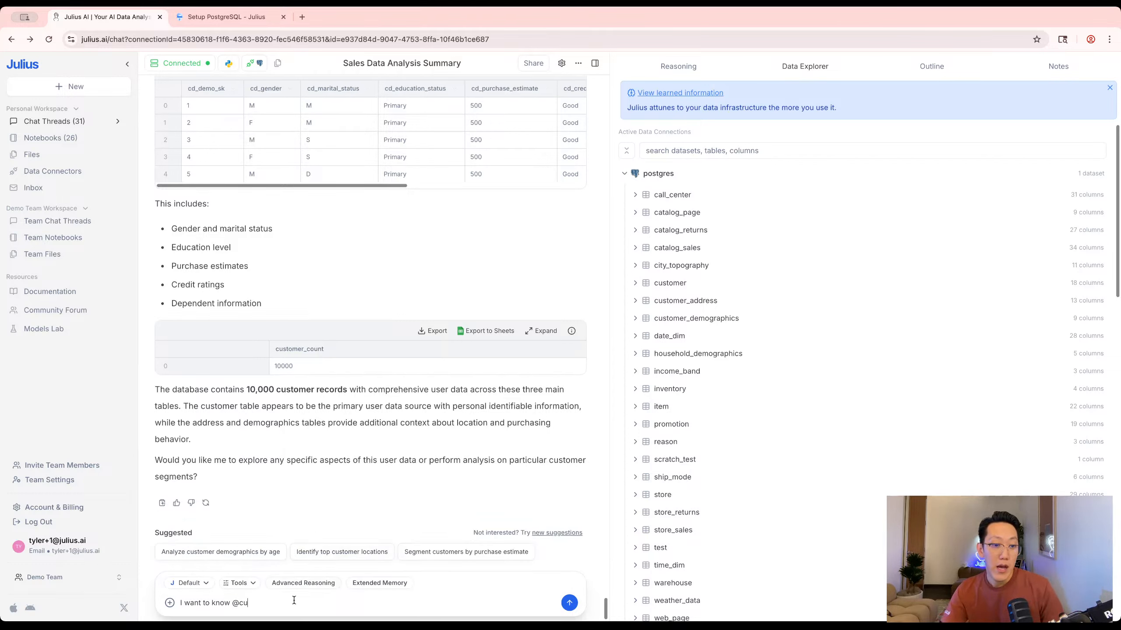
pyautogui.press('super+a')
pyautogui.press('BackSpace')
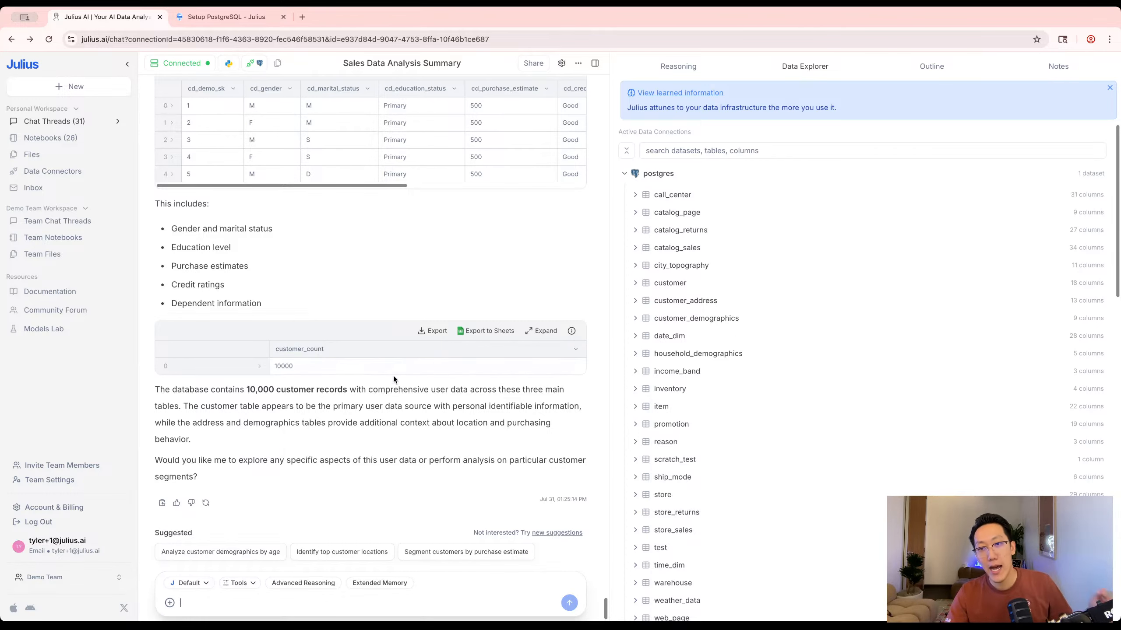
# Look over the available connectors on the Data Connectors page and return to the chat.
pyautogui.click(55, 171)
pyautogui.scroll(-4, 761, 357)
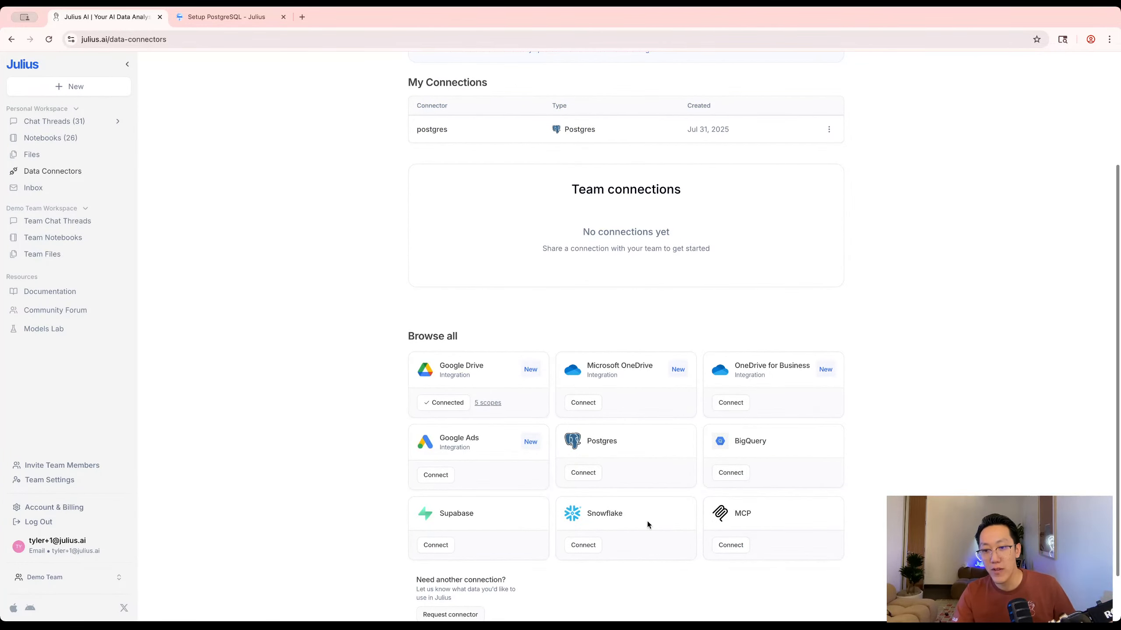
pyautogui.press('super+bracketleft')
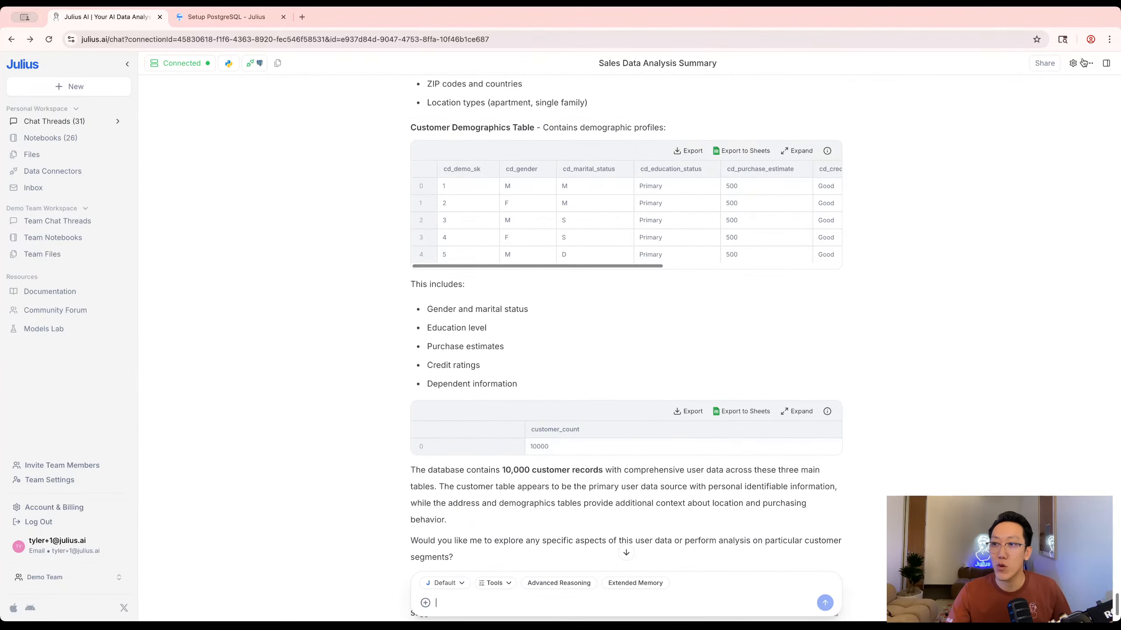
# Reopen the data explorer beside the chat, widen it, and look through the postgres tables.
pyautogui.click(1108, 66)
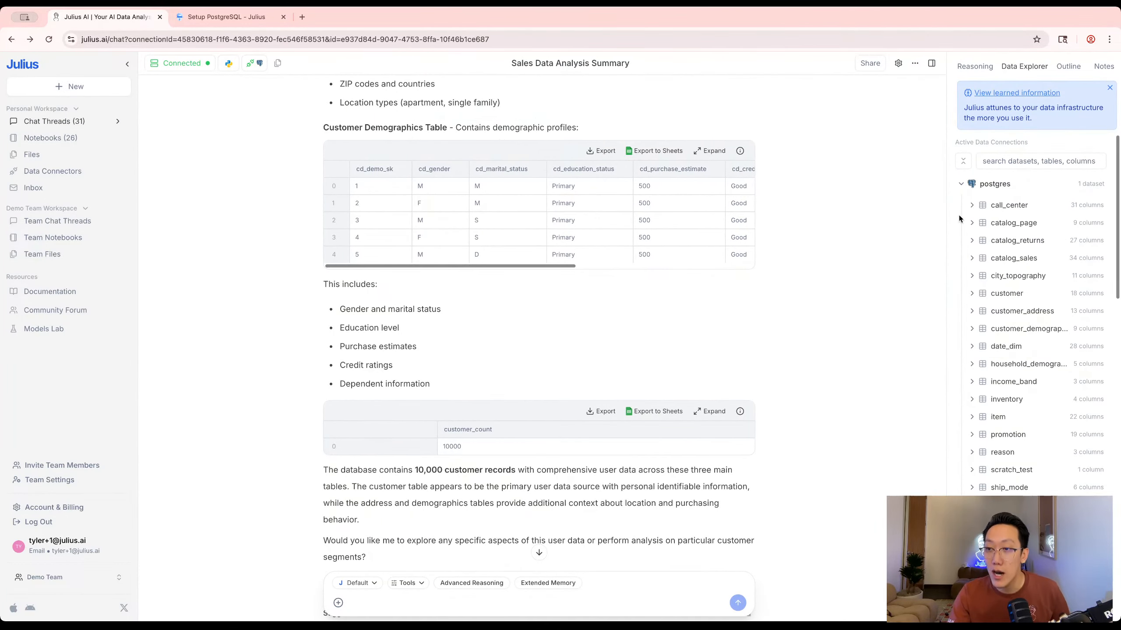
pyautogui.scroll(10, 858, 204)
pyautogui.moveTo(858, 204); pyautogui.dragTo(723, 201)
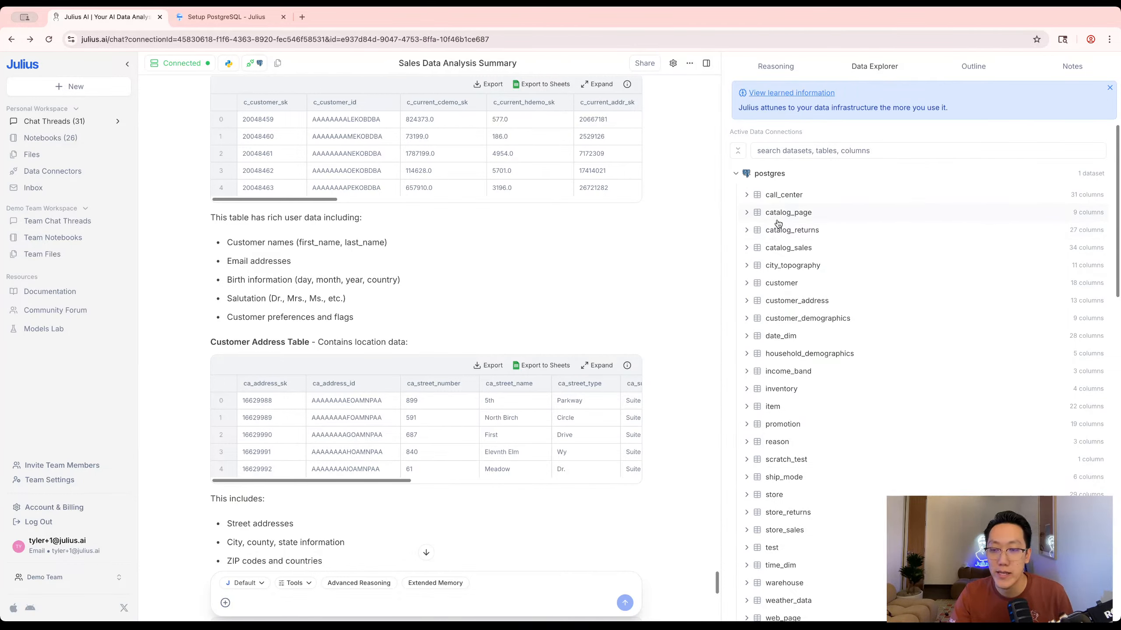
pyautogui.scroll(-7, 779, 223)
pyautogui.scroll(7, 779, 223)
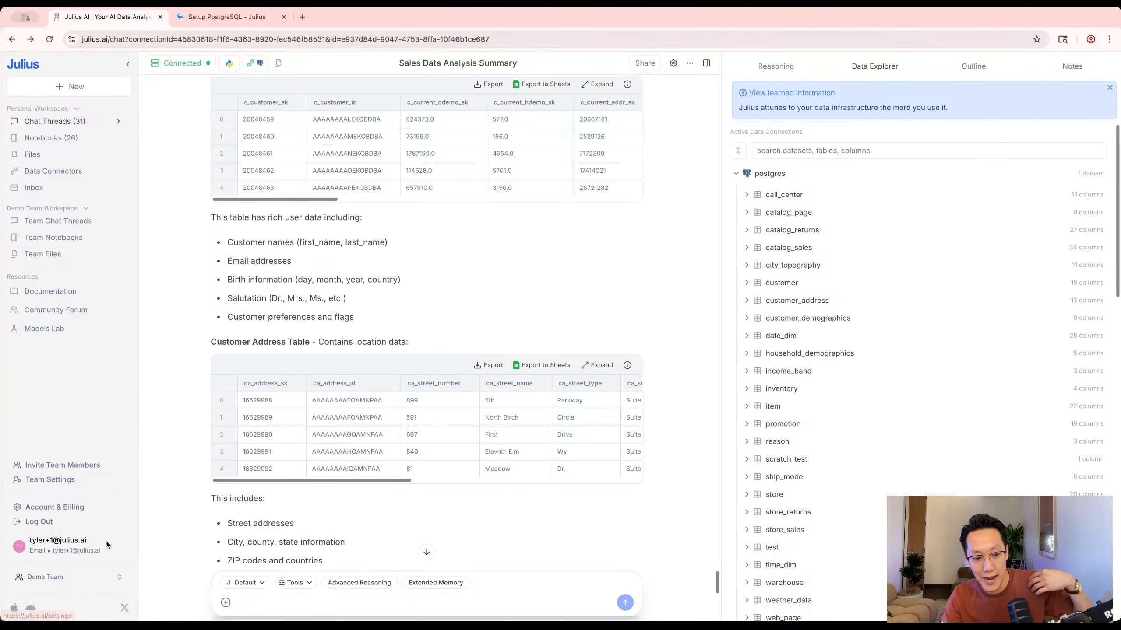
# Show how to reach support by opening Help and starting a message, and close the support chat without writing anything.
pyautogui.click(690, 64)
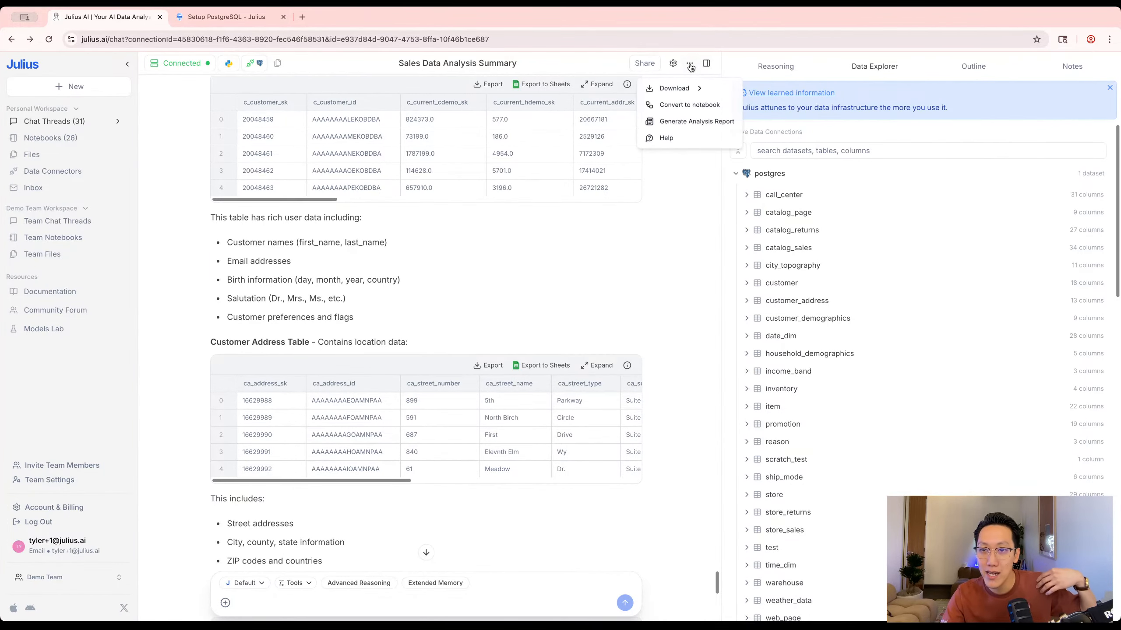
pyautogui.click(667, 138)
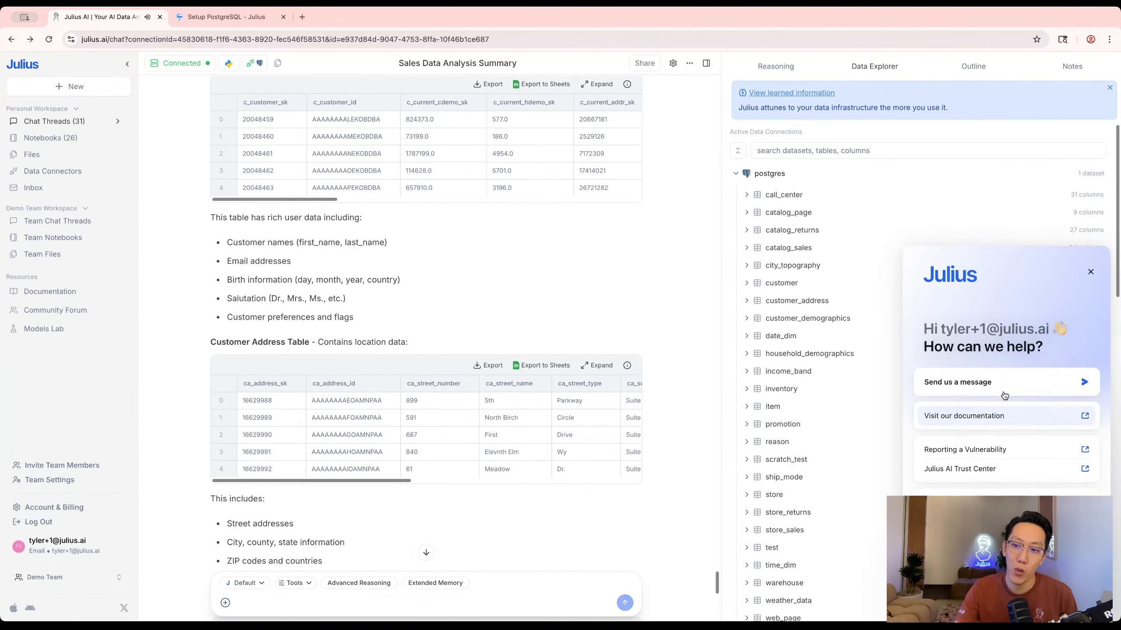
pyautogui.click(1003, 386)
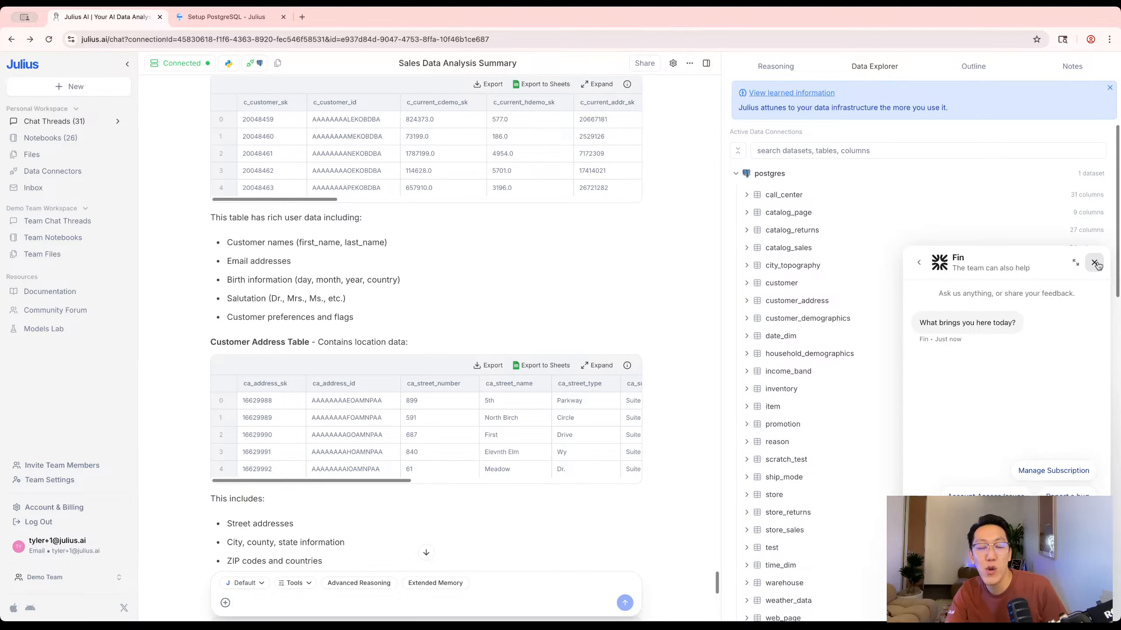
pyautogui.click(1095, 263)
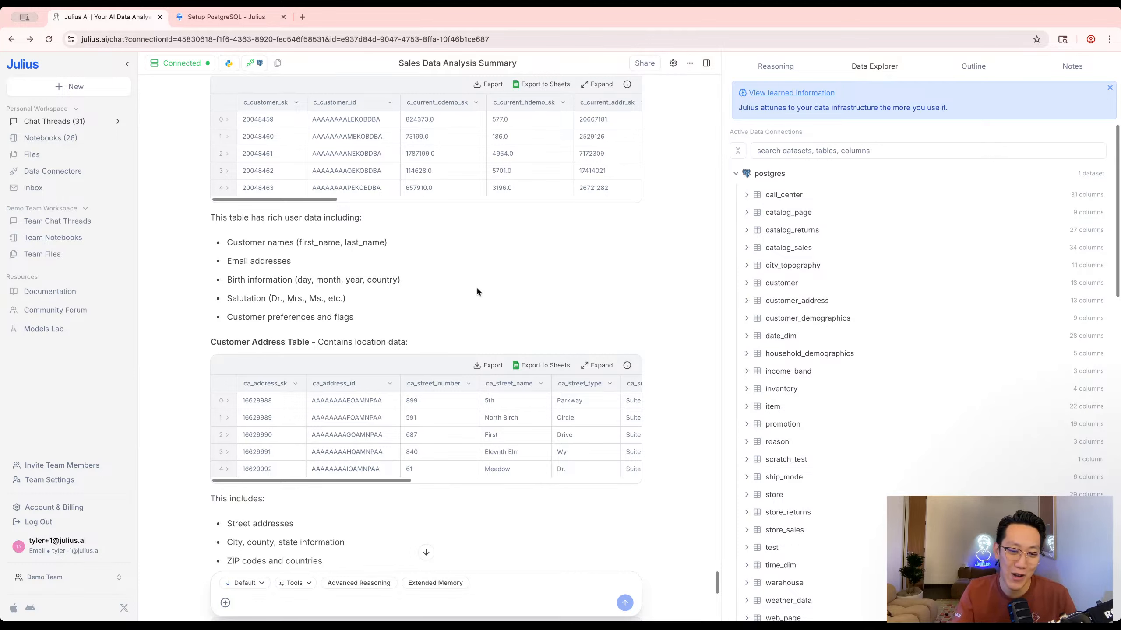
# Show the list of data connectors linked to this chat.
pyautogui.tripleClick(569, 287)
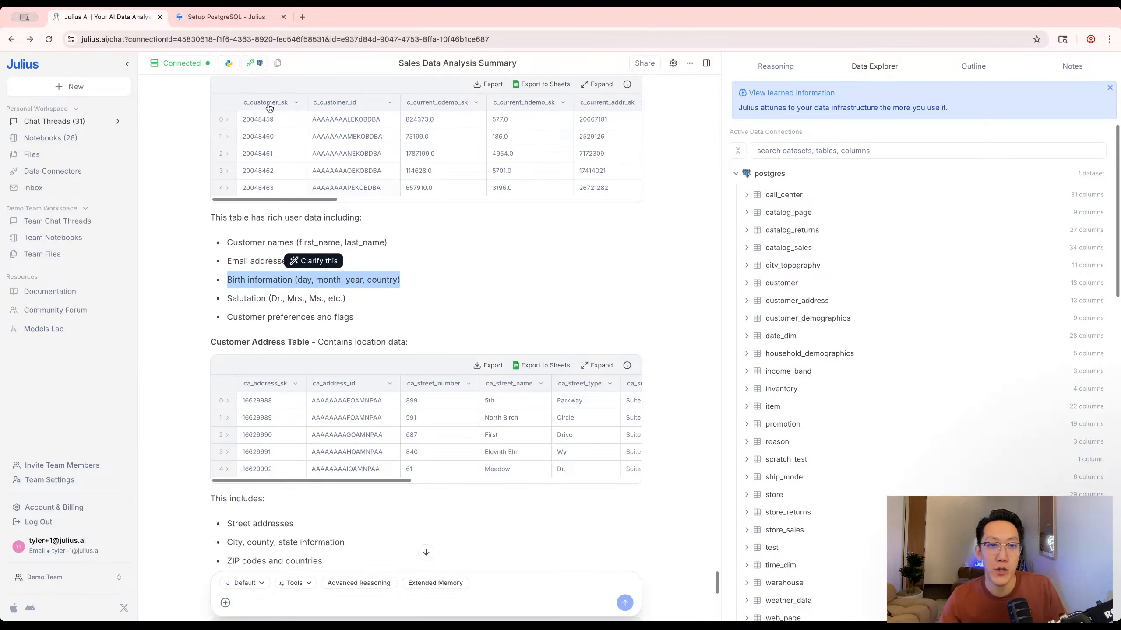
pyautogui.click(253, 65)
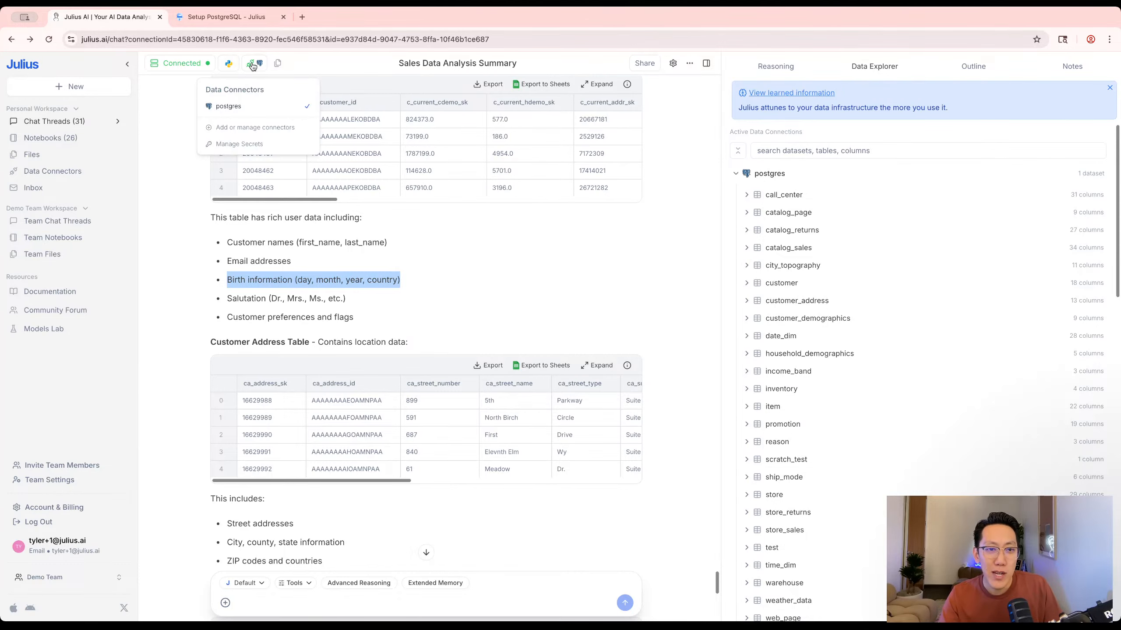
# Connect the Julius AI Google Ads account from the data connectors page and check that it is listed under My Connections.
pyautogui.click(245, 128)
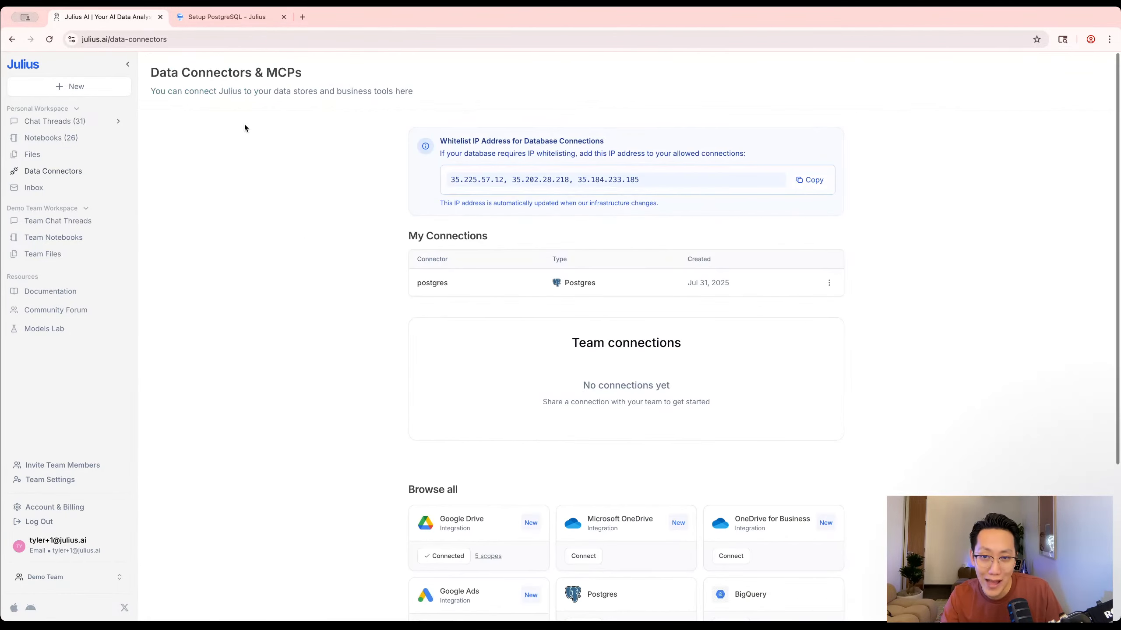
pyautogui.scroll(-5, 336, 374)
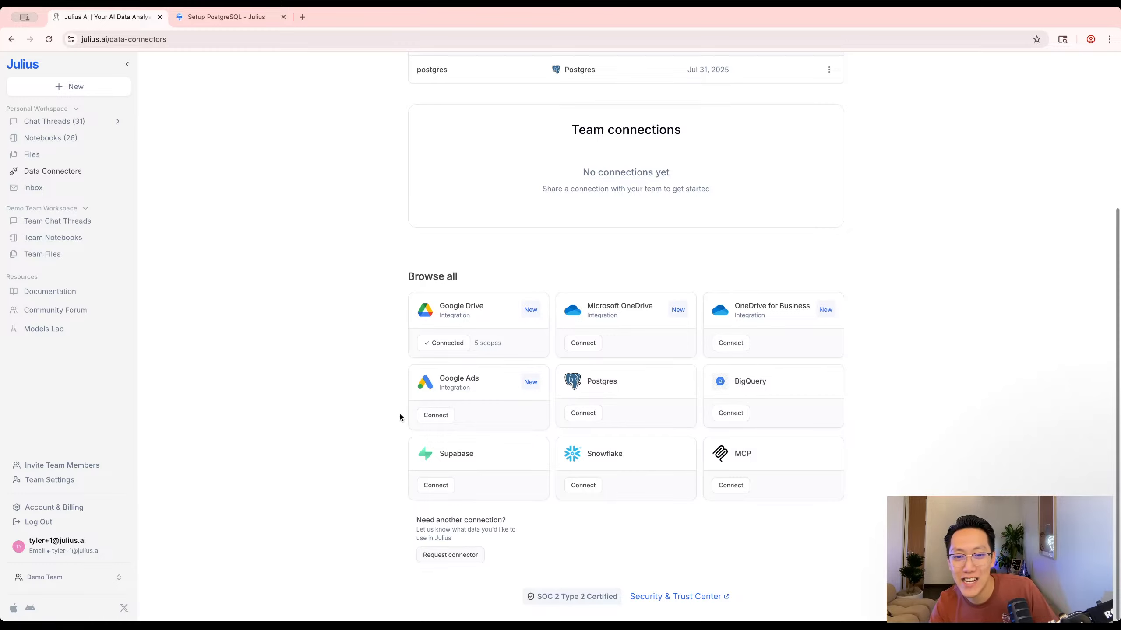
pyautogui.click(434, 417)
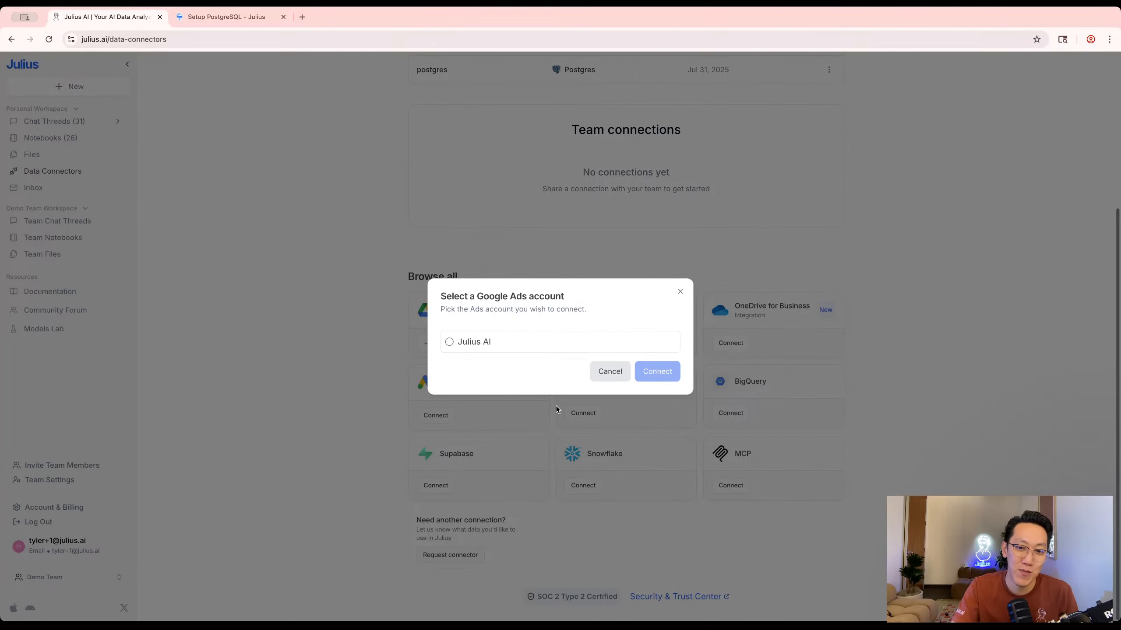
pyautogui.click(518, 348)
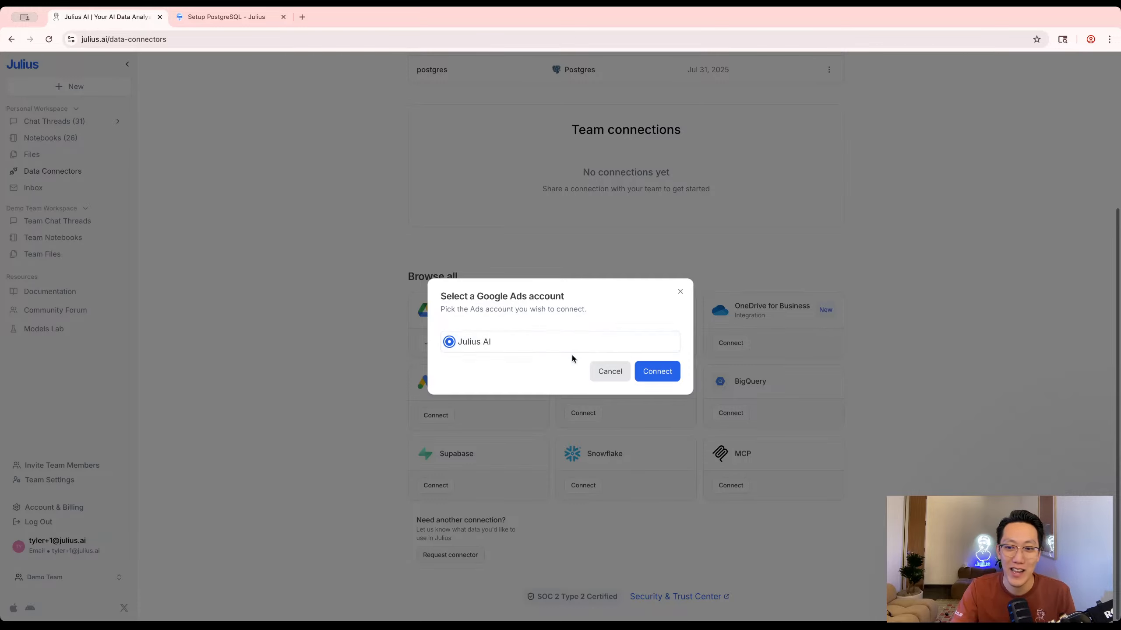
pyautogui.click(667, 382)
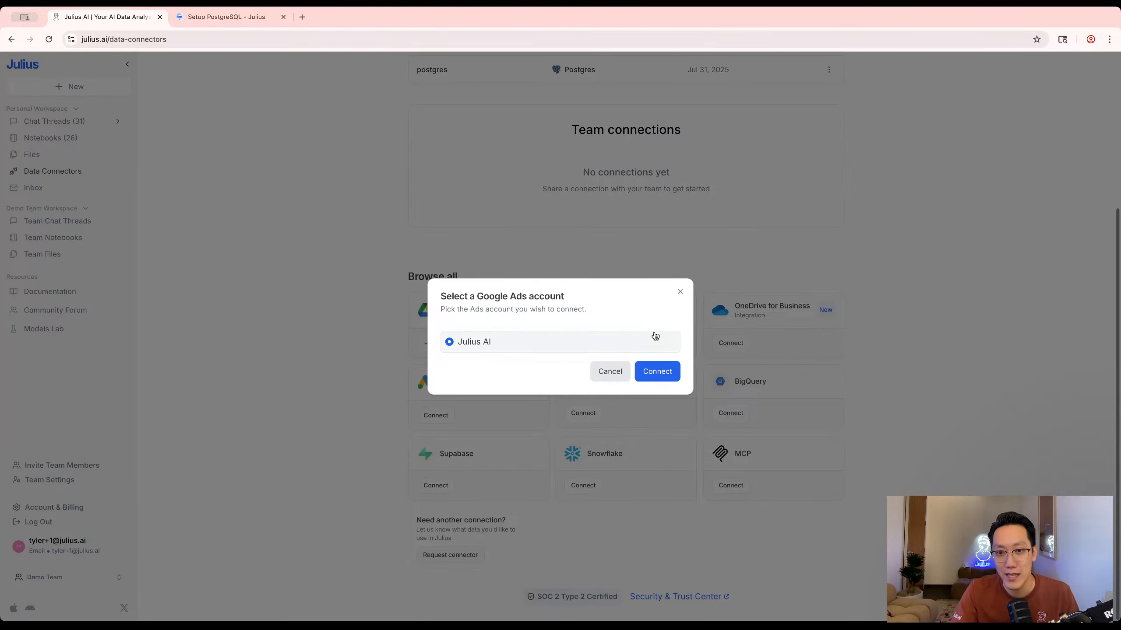
pyautogui.click(610, 372)
pyautogui.click(427, 415)
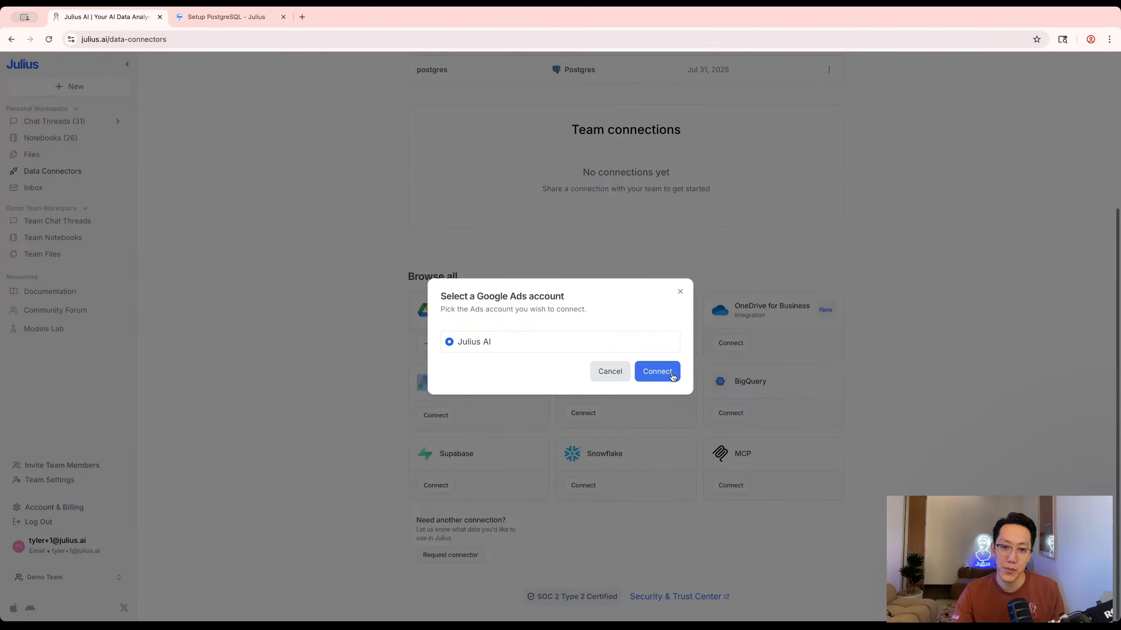
pyautogui.click(657, 366)
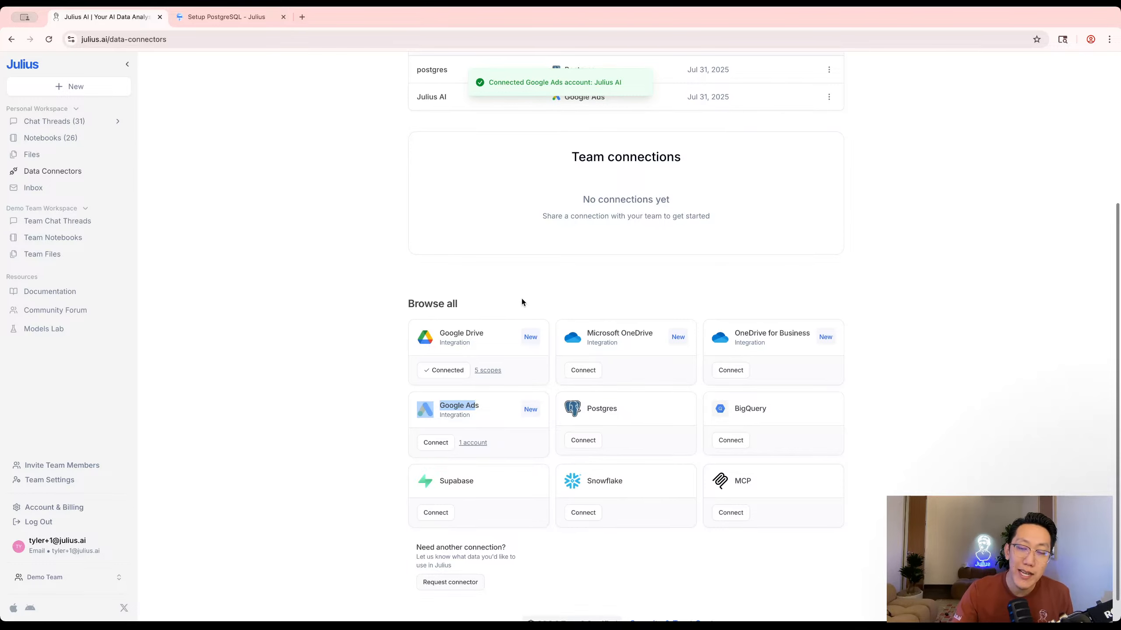
pyautogui.scroll(3, 522, 299)
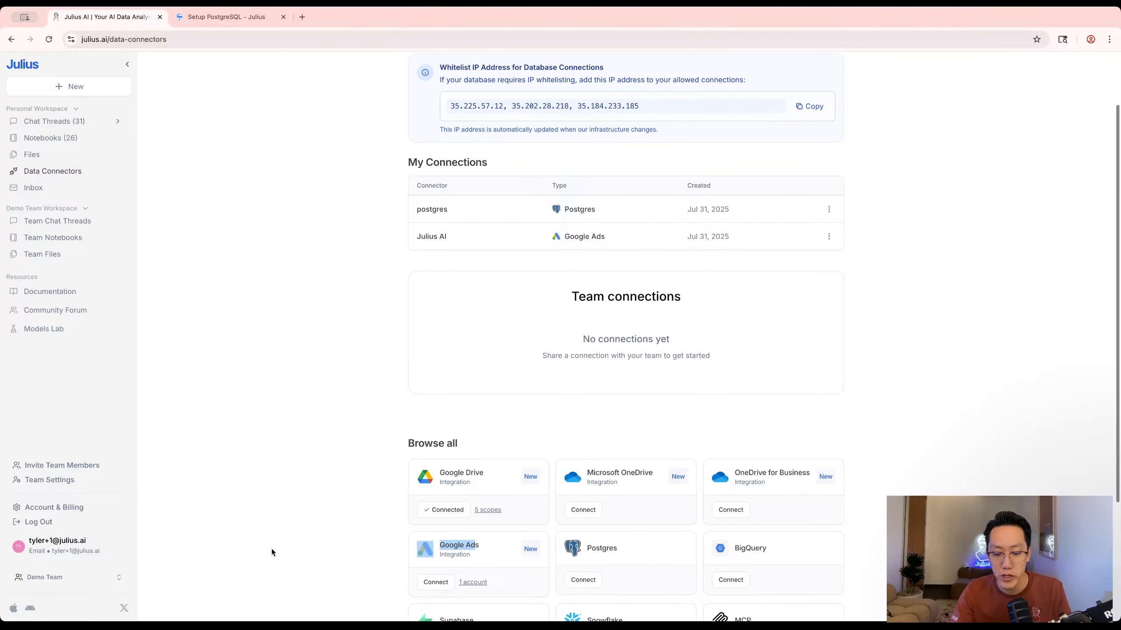
pyautogui.click(271, 548)
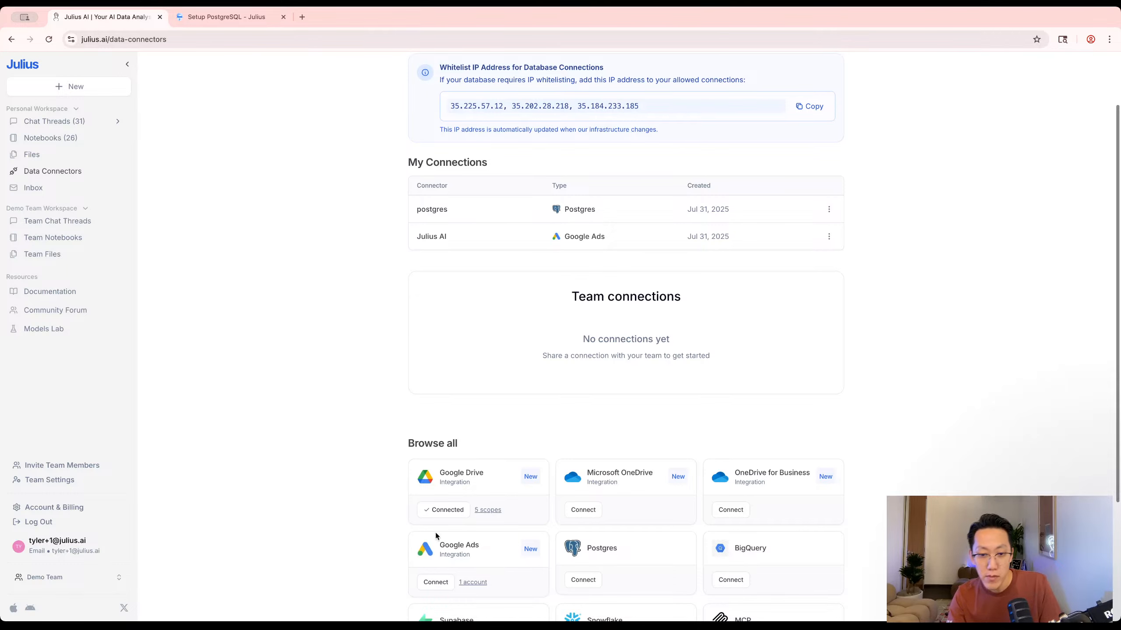
# Start a new chat thread with the Julius AI Google Ads connection attached as its data source.
pyautogui.click(86, 95)
pyautogui.click(75, 115)
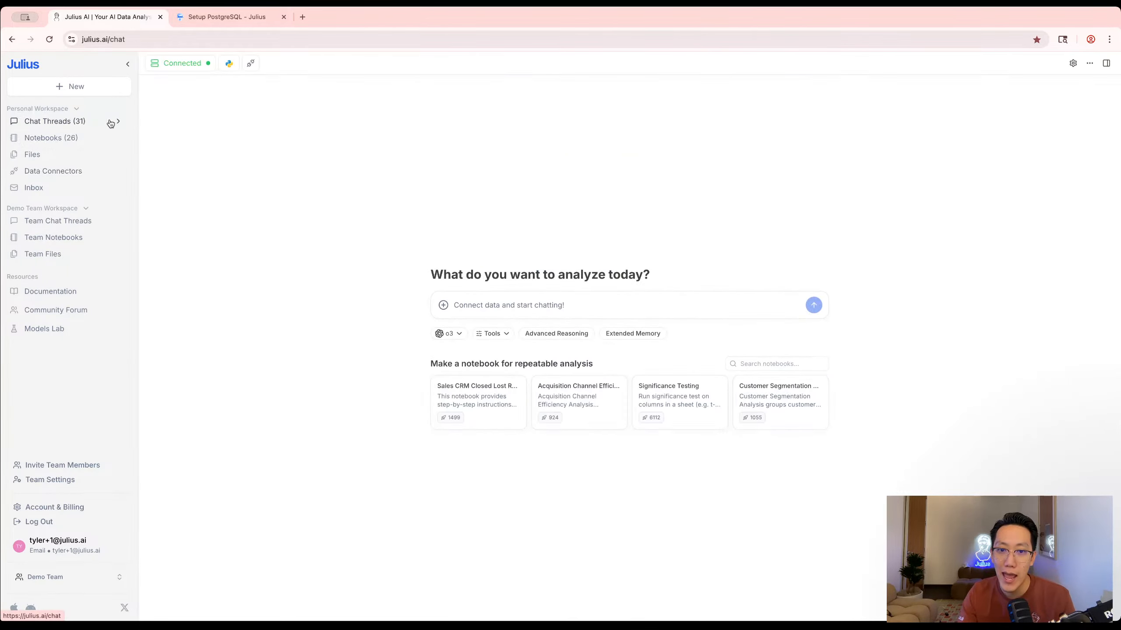
pyautogui.click(442, 305)
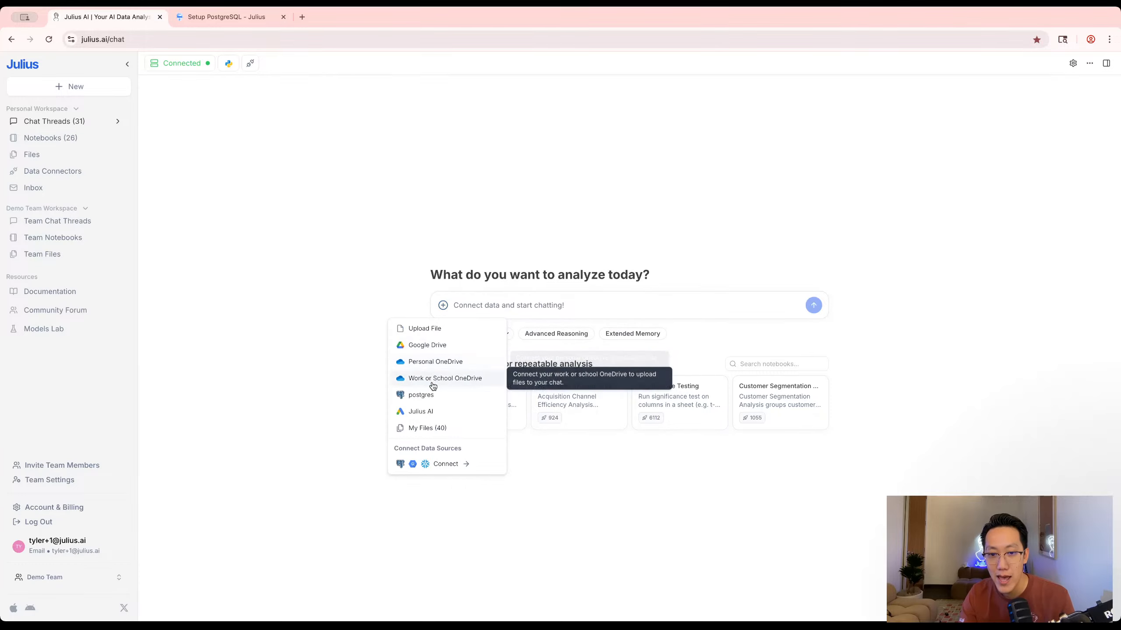
pyautogui.click(422, 413)
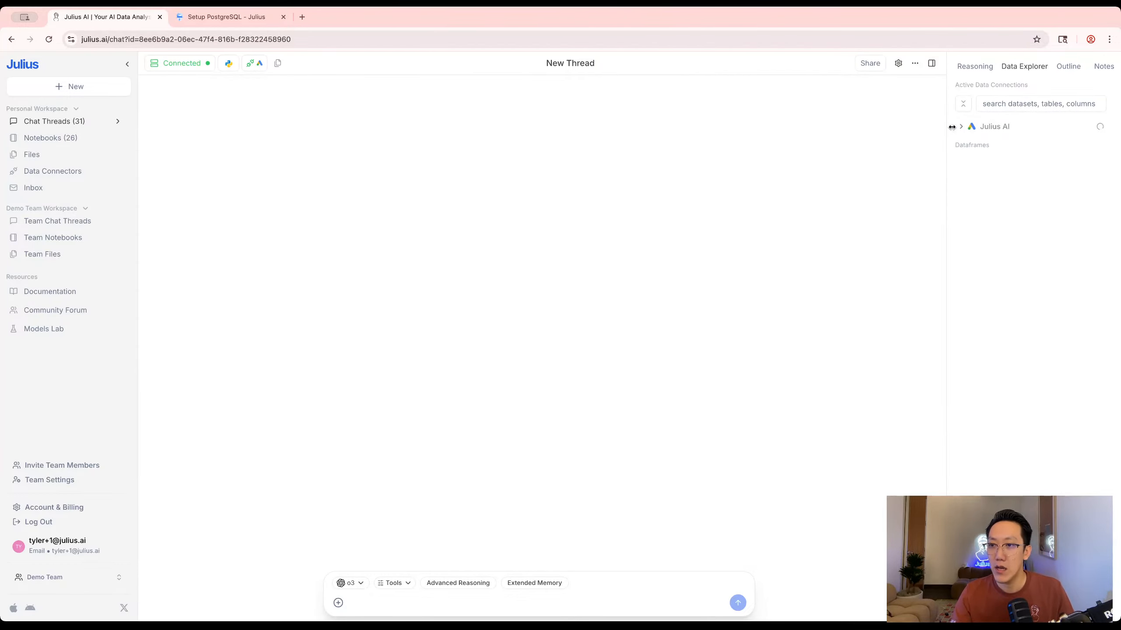
# Widen the data explorer beside the chat, preview the campaign_asset table's rows, and collapse the preview again.
pyautogui.moveTo(948, 129); pyautogui.dragTo(623, 135)
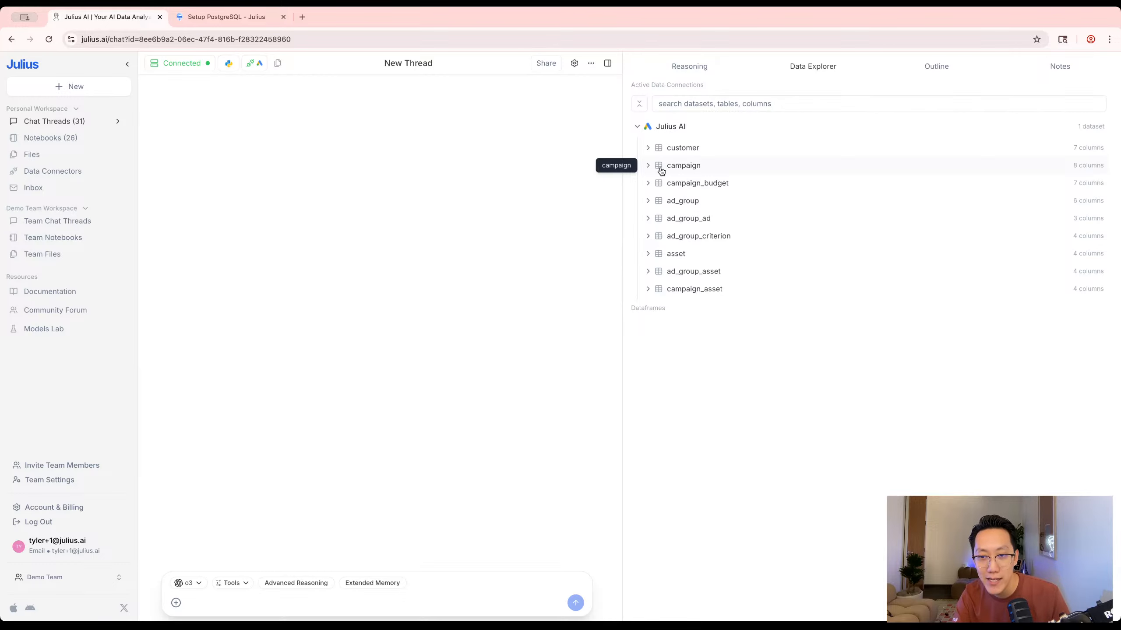
pyautogui.click(657, 288)
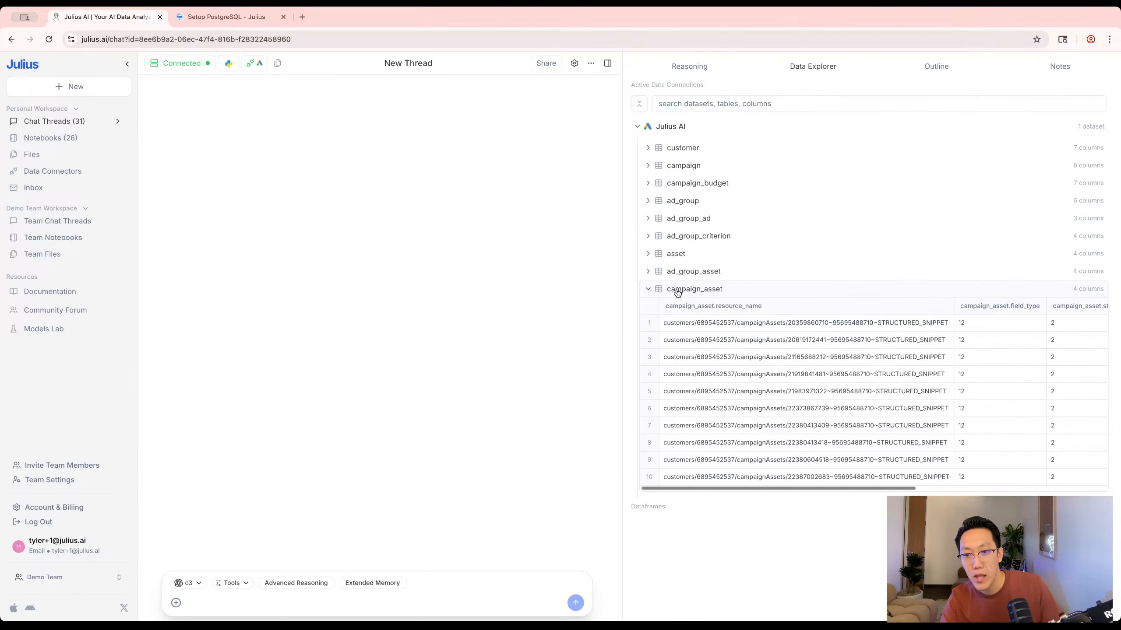
pyautogui.click(675, 290)
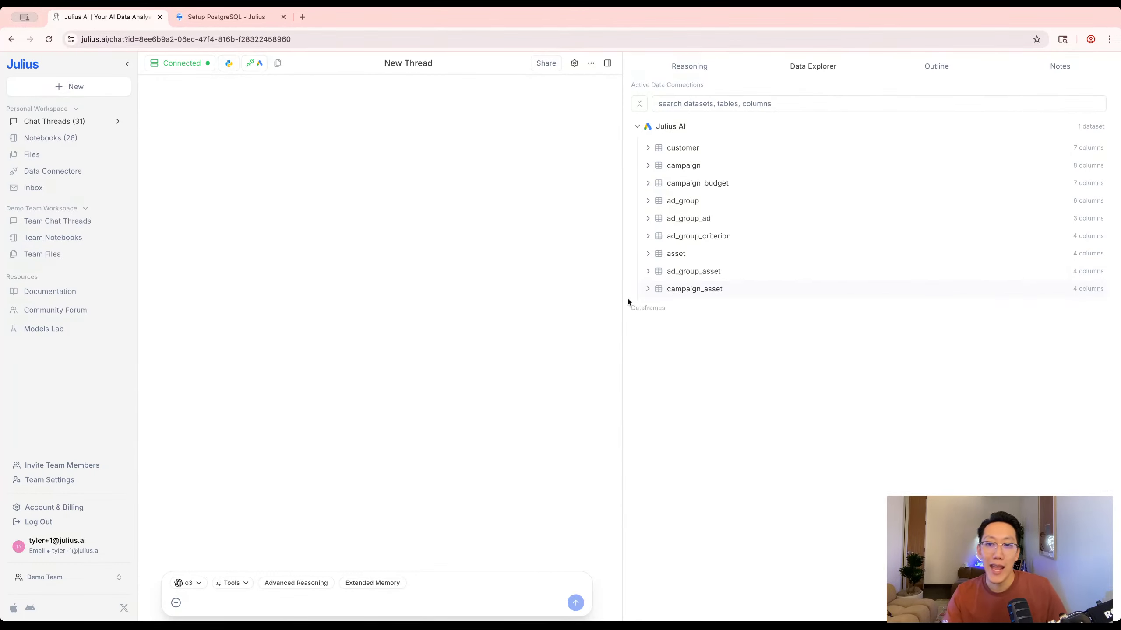
# Send the prompt "Can you show me ad spend by campaign?" in the new thread.
pyautogui.click(276, 605)
pyautogui.write('Can you show ')
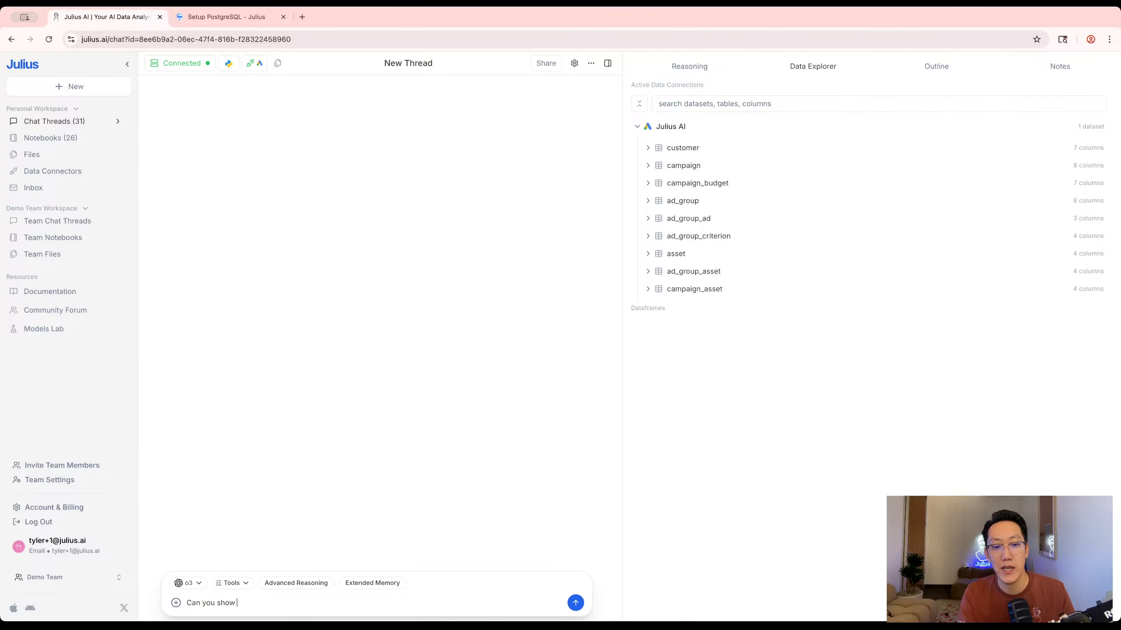
pyautogui.write('me ad spend')
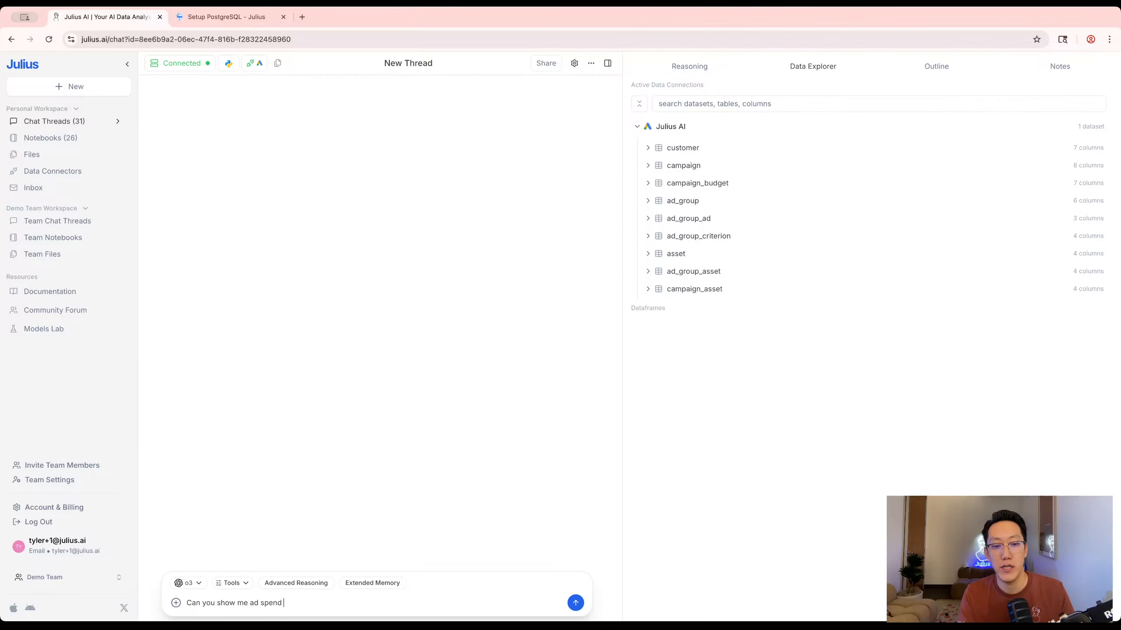
pyautogui.write('svs CA')
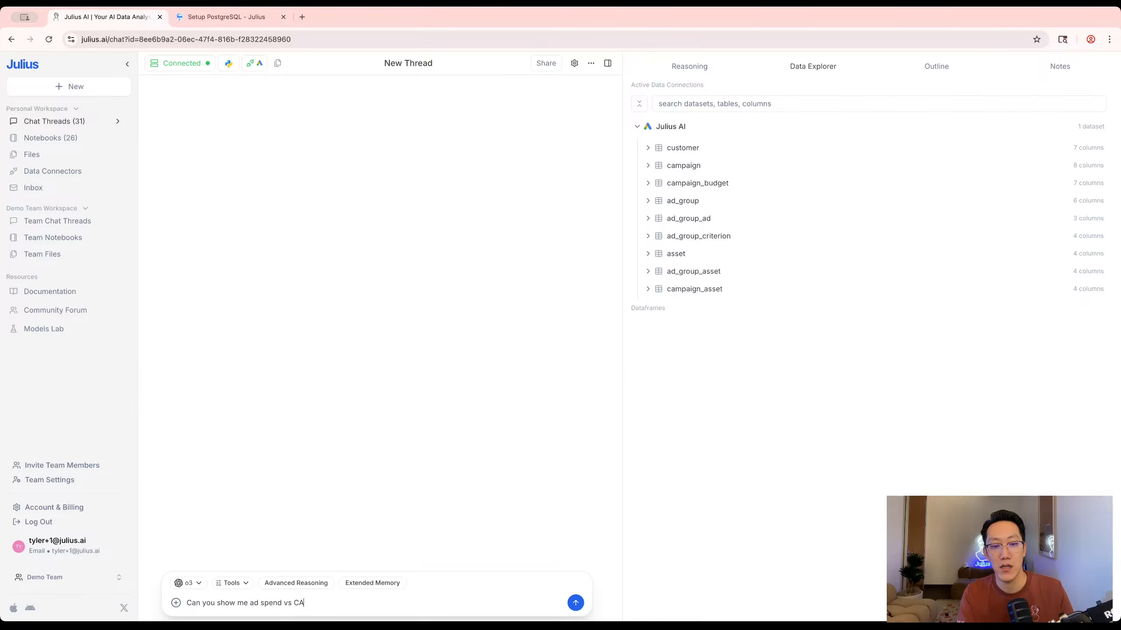
pyautogui.press('BackSpace')
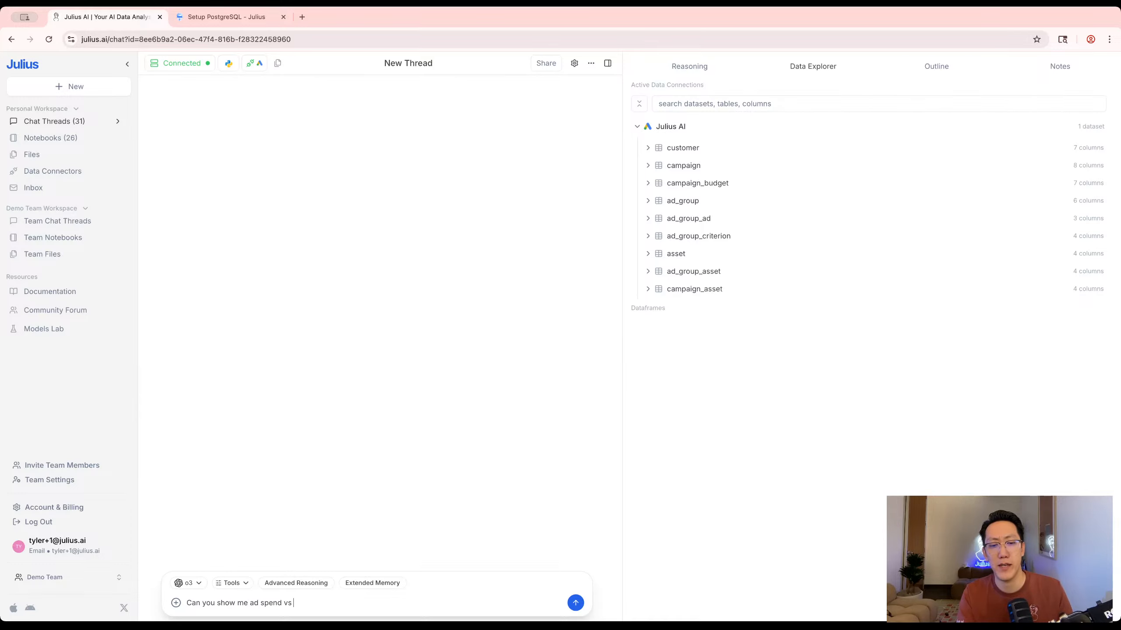
pyautogui.press('BackSpace')
pyautogui.press('BackSpace')
pyautogui.press('BackSpace')
pyautogui.write('by ca')
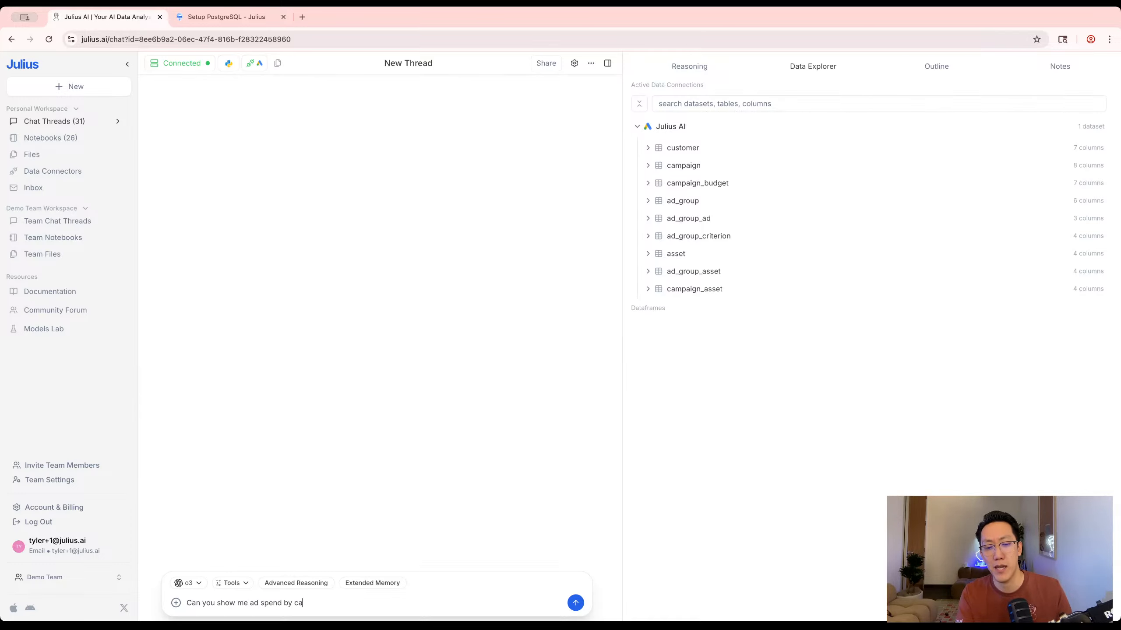
pyautogui.write('mpaign?')
pyautogui.press('Return')
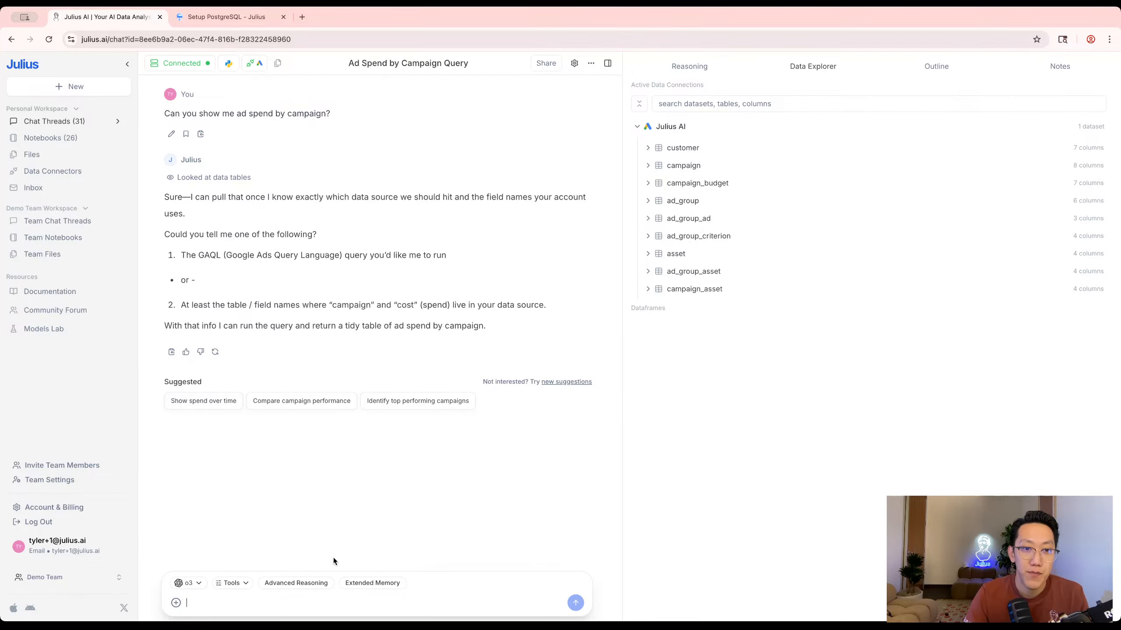
# Reply with "Take a look at the campigns table and use my google ads connector".
pyautogui.write('Tak')
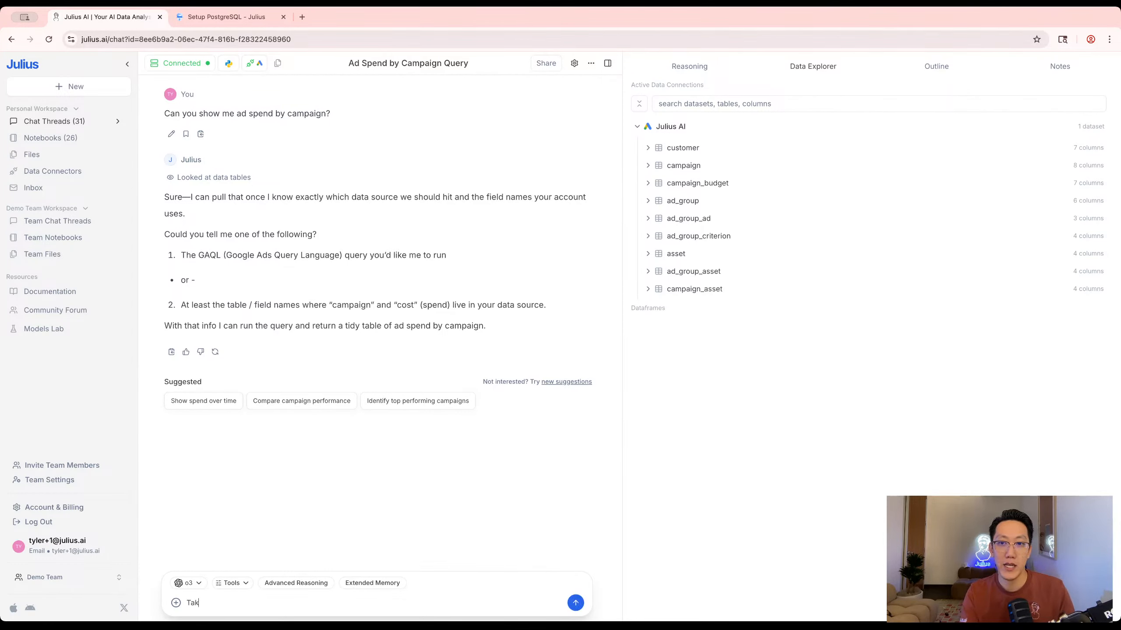
pyautogui.write('e a look at the campi')
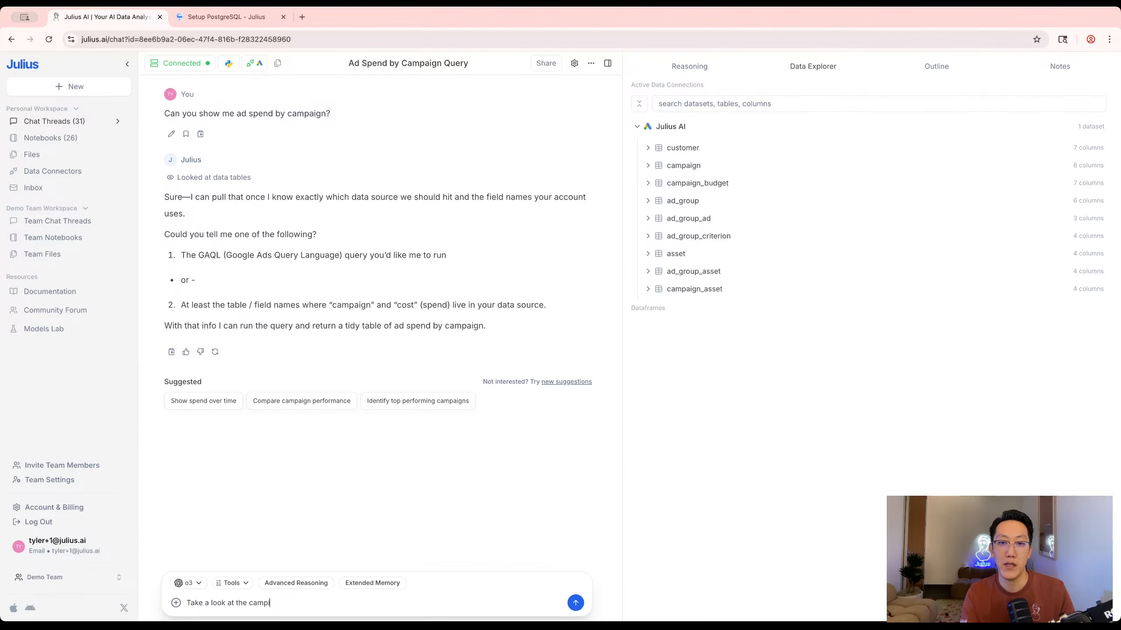
pyautogui.write('gns table and ')
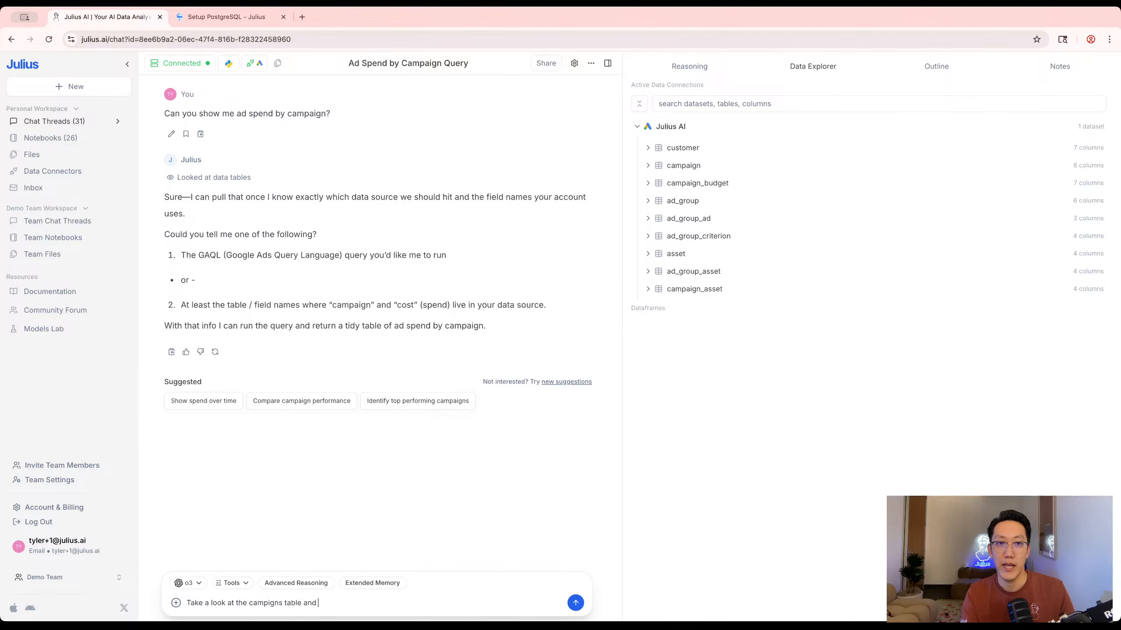
pyautogui.write('use my google ads')
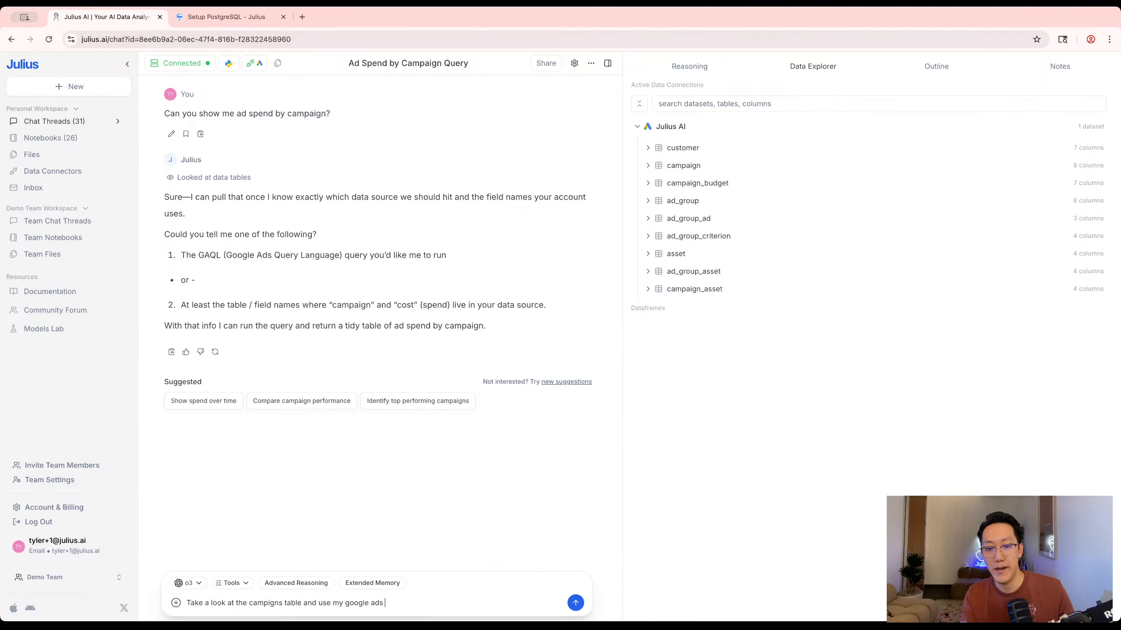
pyautogui.write(' connector')
pyautogui.press('Return')
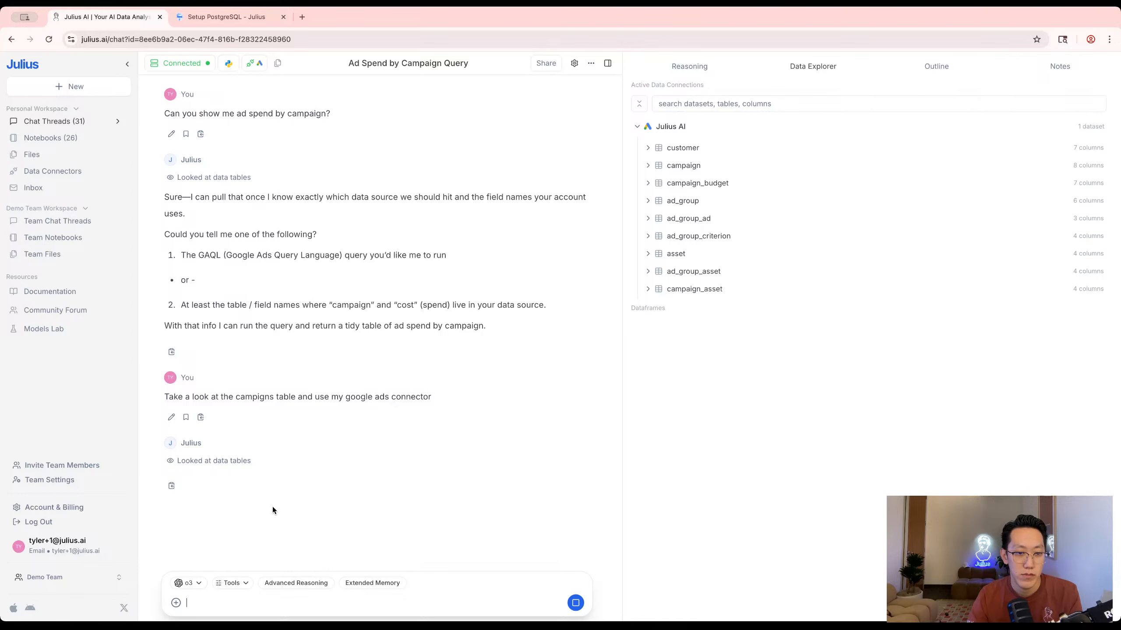
# Expand the reasoning about the data tables, and look over the campaign spend chart, table and key take-aways.
pyautogui.click(223, 461)
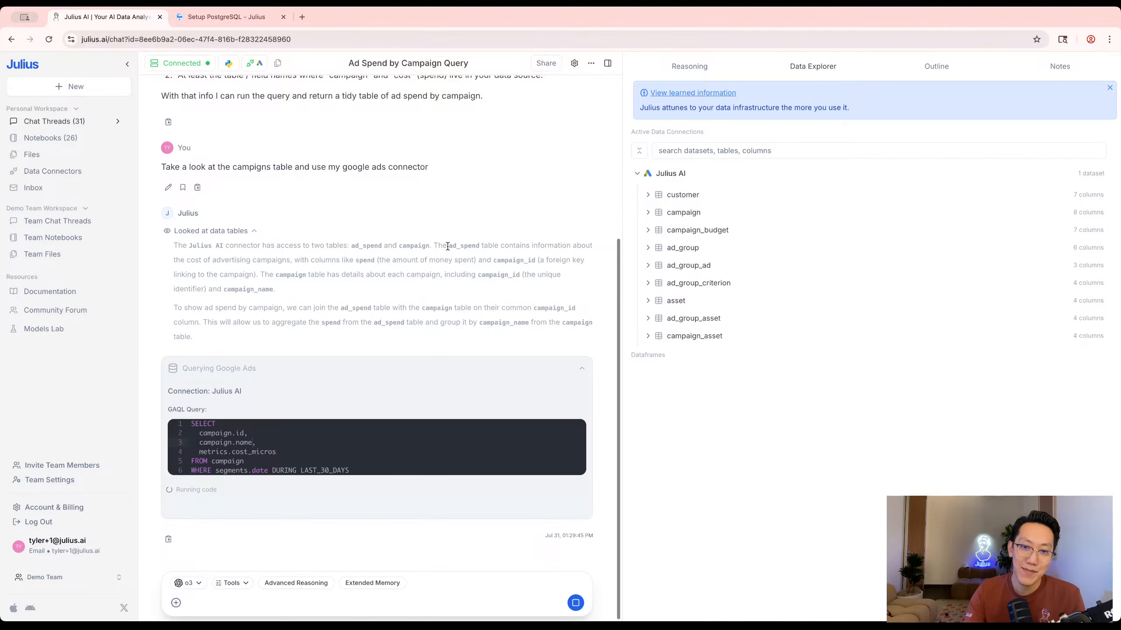
pyautogui.moveTo(175, 254); pyautogui.dragTo(269, 257)
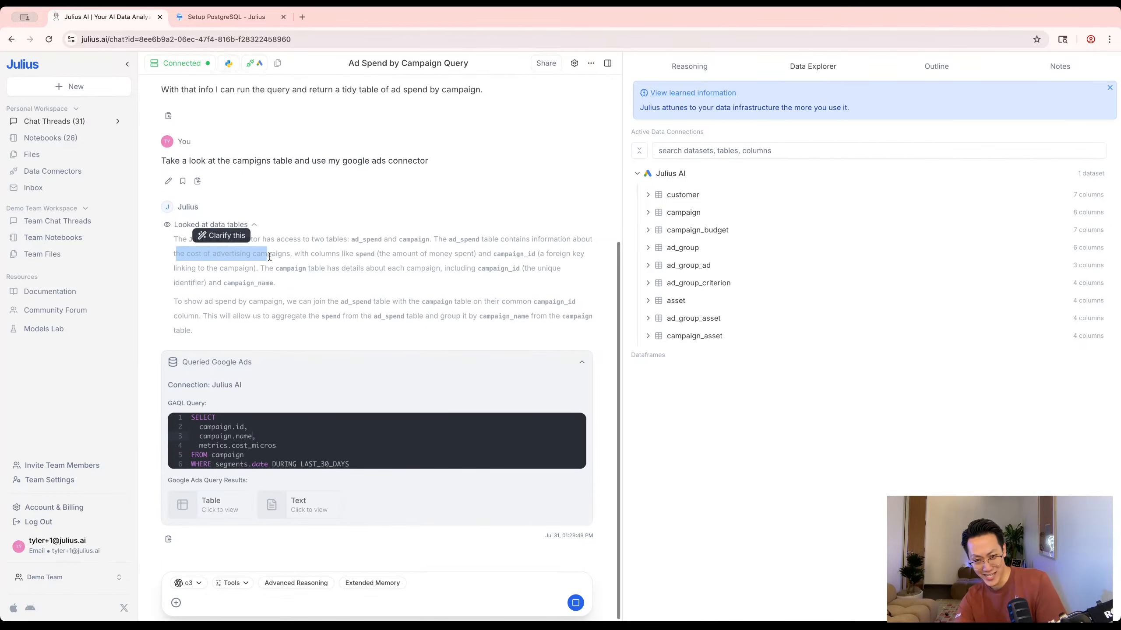
pyautogui.click(270, 258)
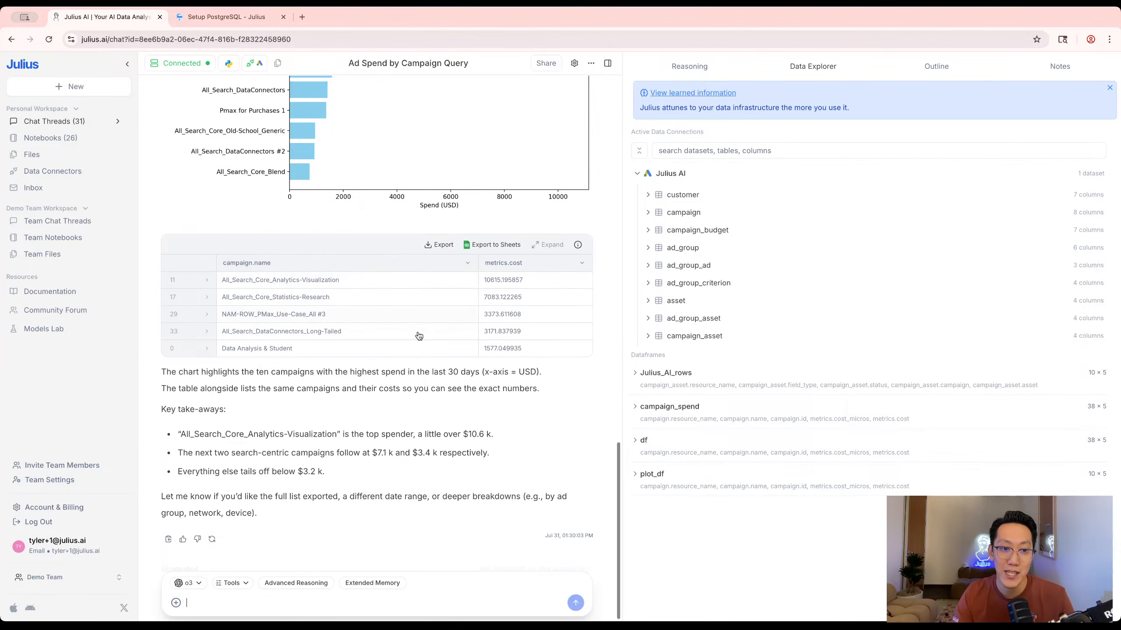
pyautogui.scroll(3, 419, 336)
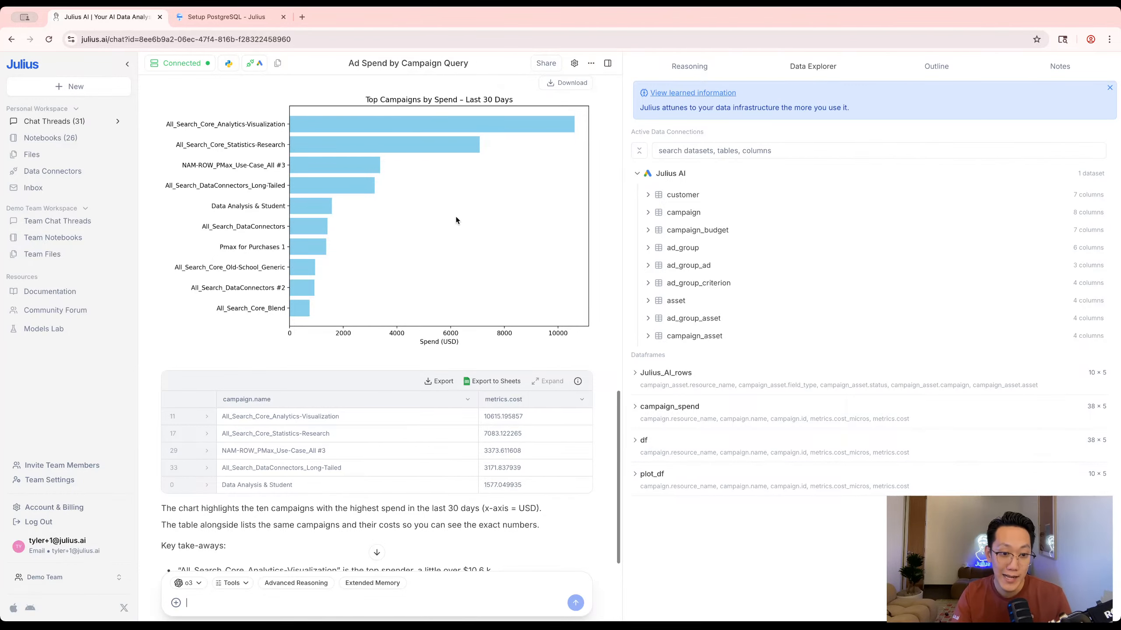
pyautogui.scroll(-4, 456, 217)
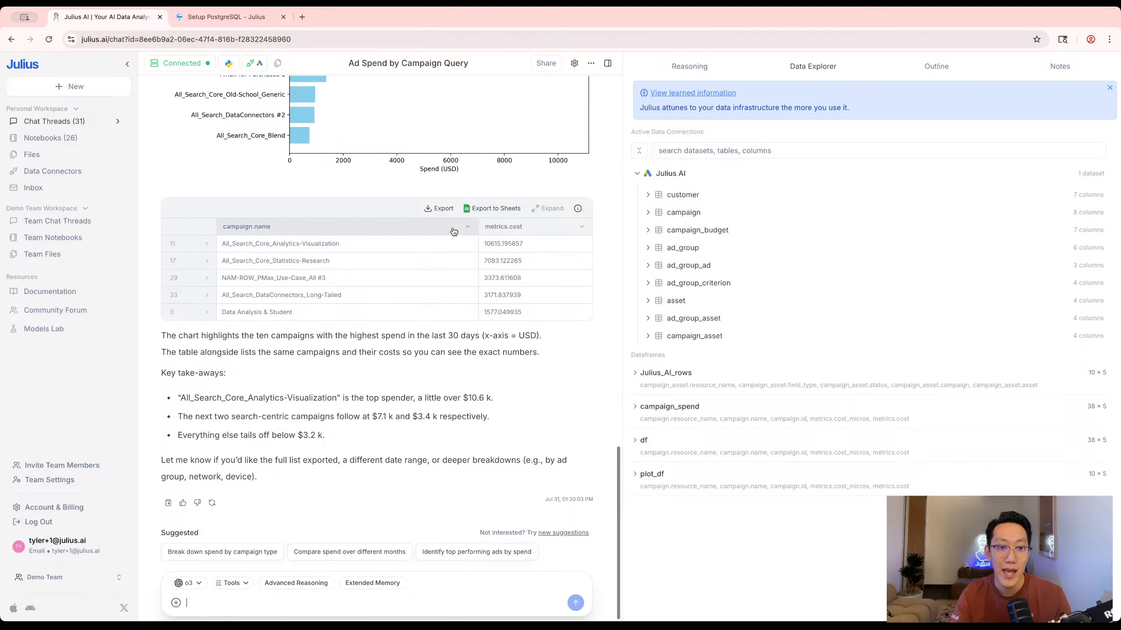
# Send the follow-up prompt "make some recommendations on how we can make our ads campaigns more efficient and effective" in the ad spend thread.
pyautogui.click(276, 602)
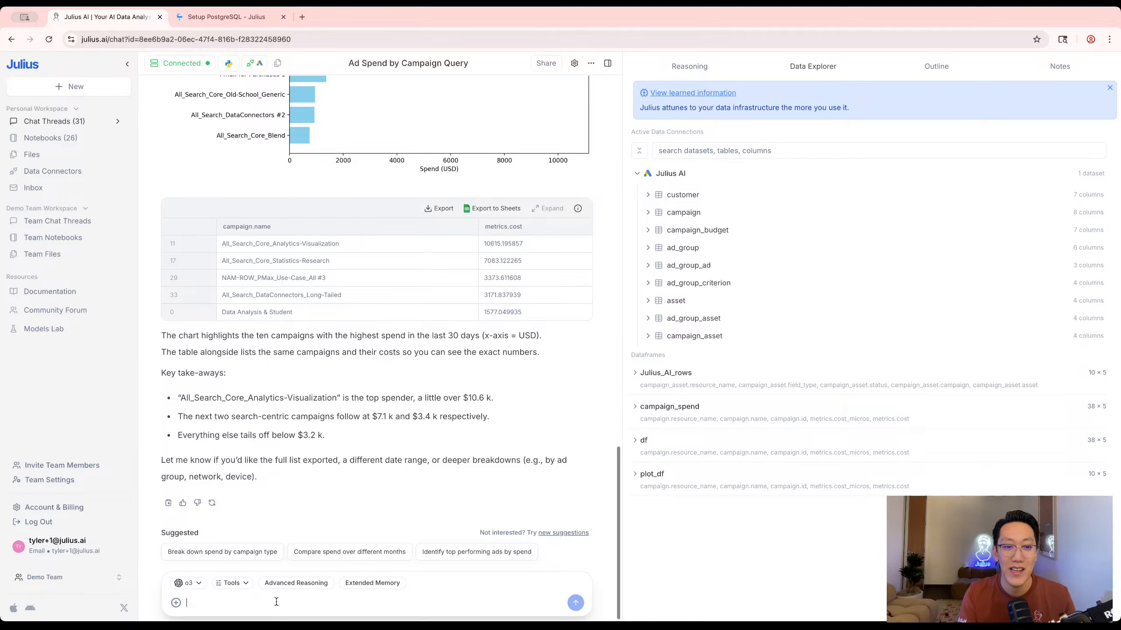
pyautogui.write('make some recom')
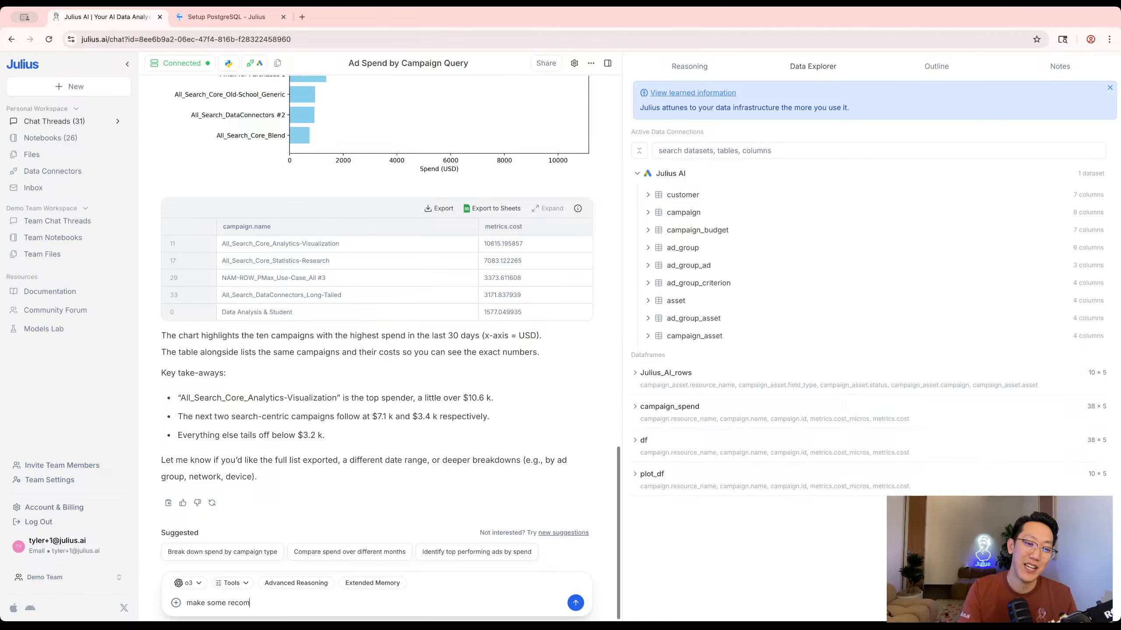
pyautogui.write('mendations on how we can')
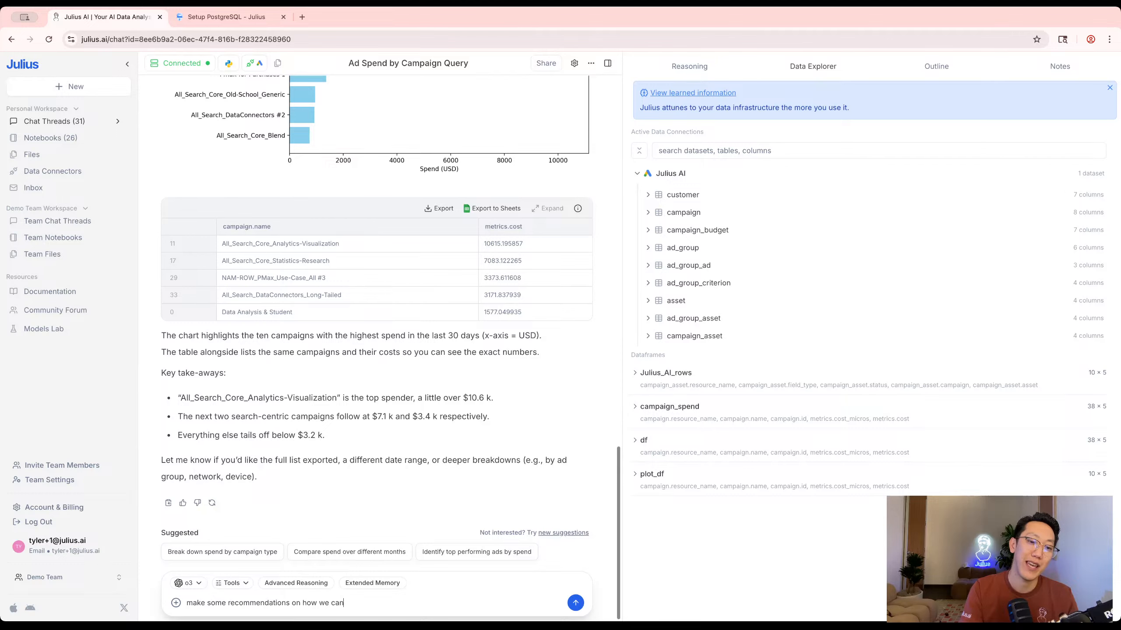
pyautogui.write(' make our ads campaigns mor e')
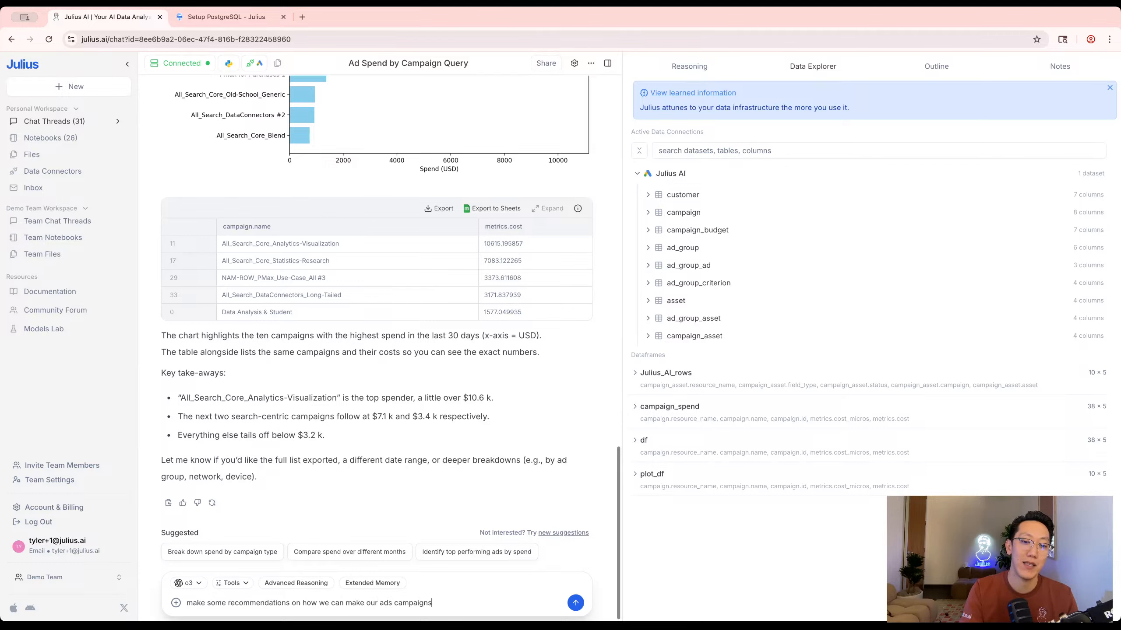
pyautogui.write('effe')
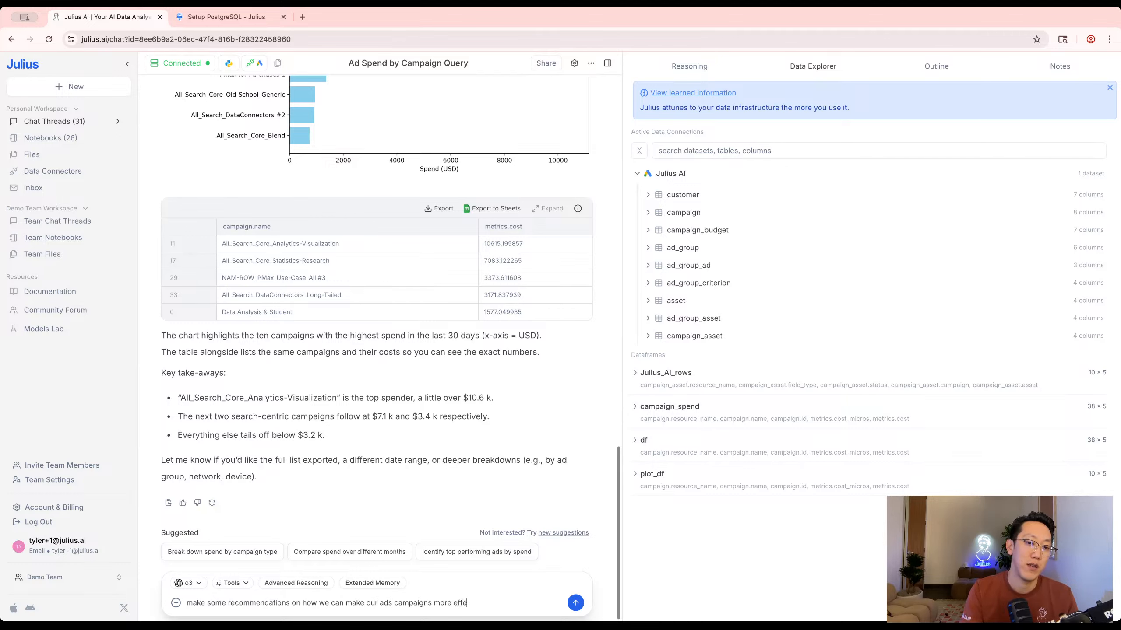
pyautogui.press('BackSpace')
pyautogui.write('icient and e')
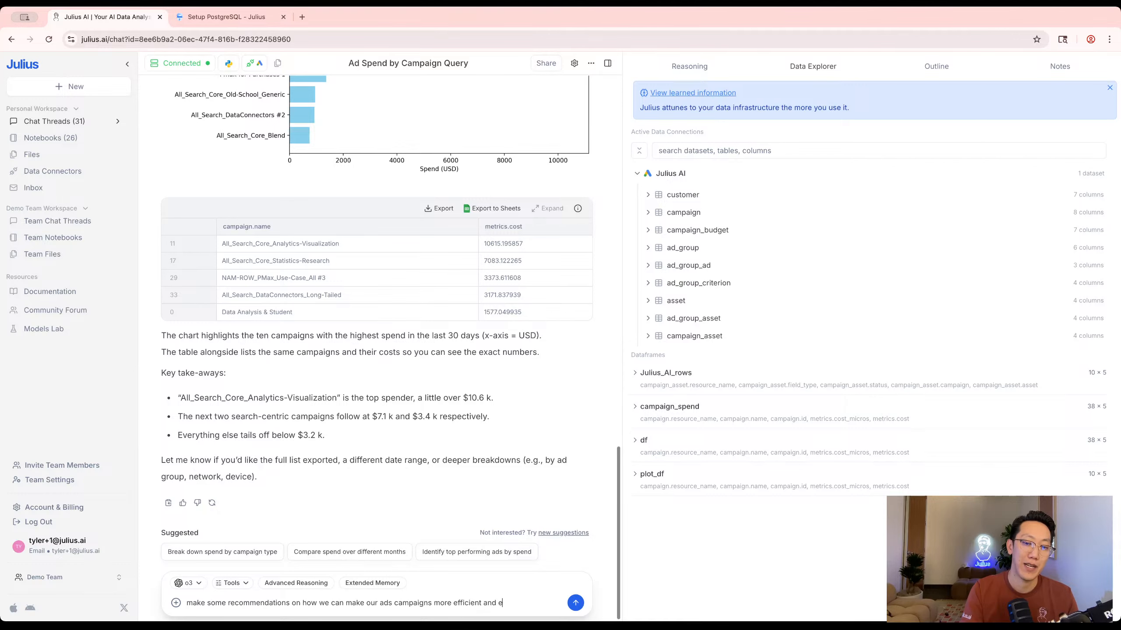
pyautogui.write('ctive')
pyautogui.press('Return')
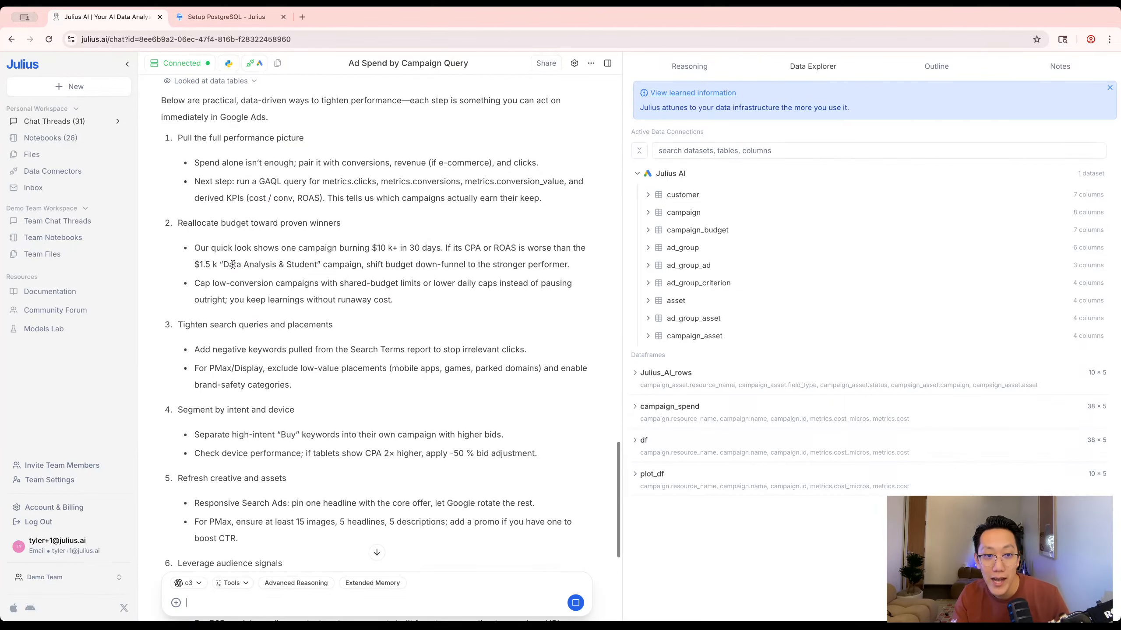
# Read through the ad campaign recommendations to the end of the reply, highlighting the heading about tightening search queries and placements.
pyautogui.moveTo(223, 265); pyautogui.dragTo(315, 267)
pyautogui.click(314, 312)
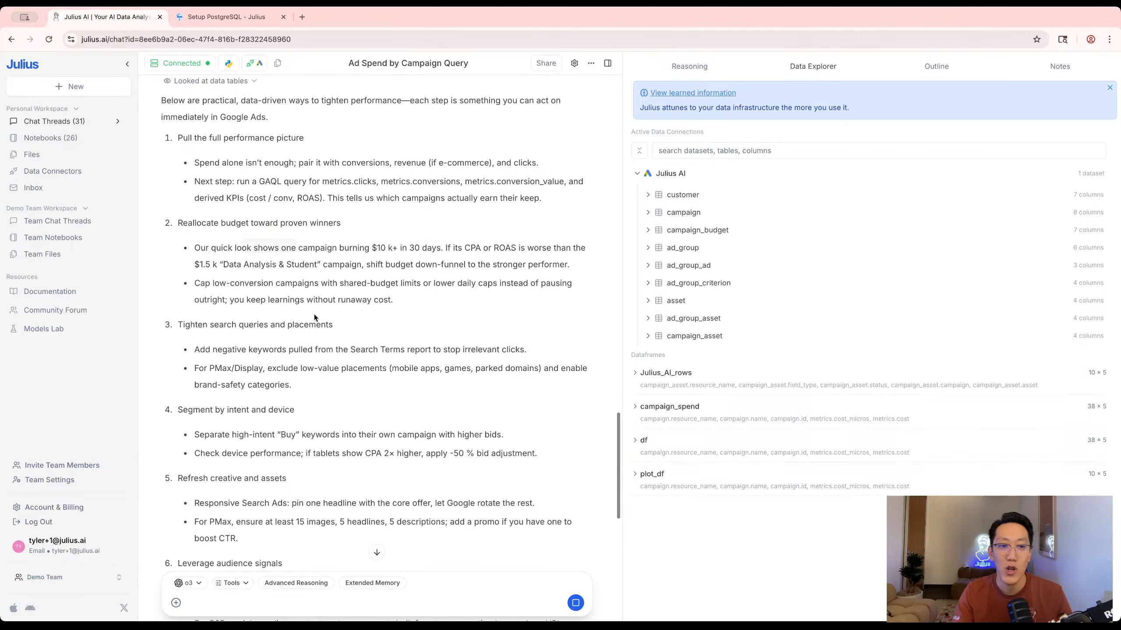
pyautogui.moveTo(202, 334); pyautogui.dragTo(190, 330)
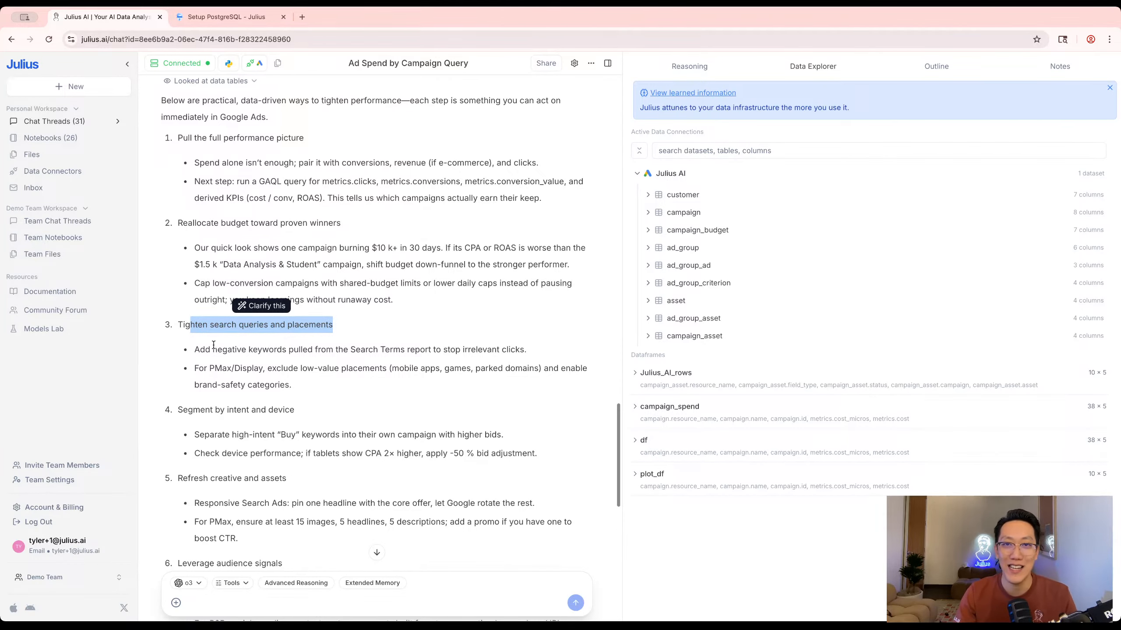
pyautogui.scroll(-4, 280, 355)
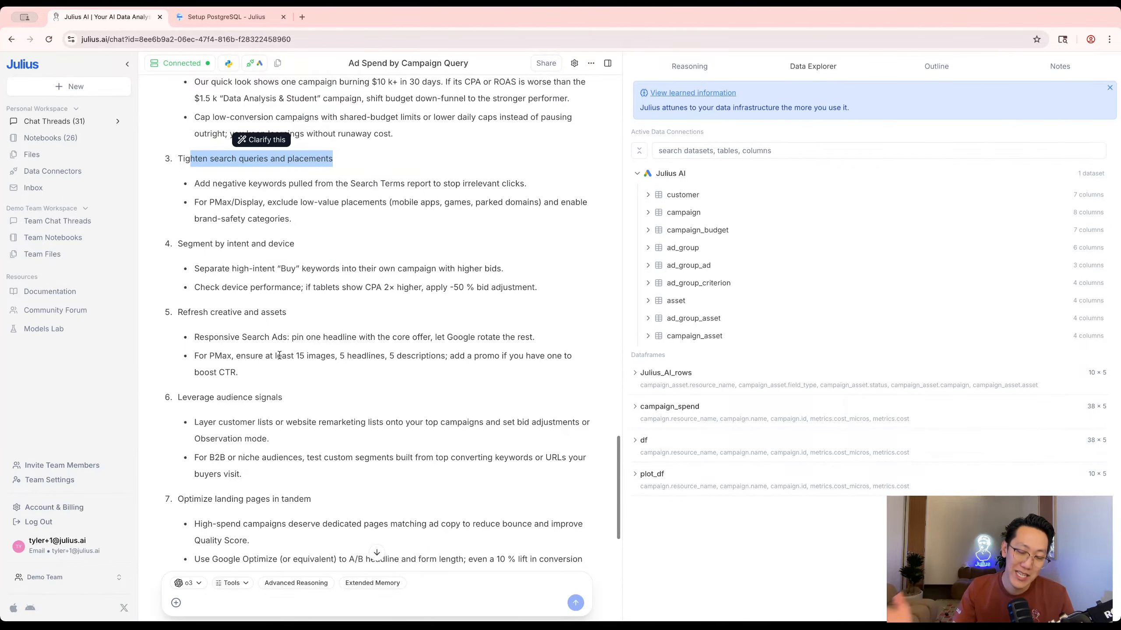
pyautogui.scroll(-8, 225, 495)
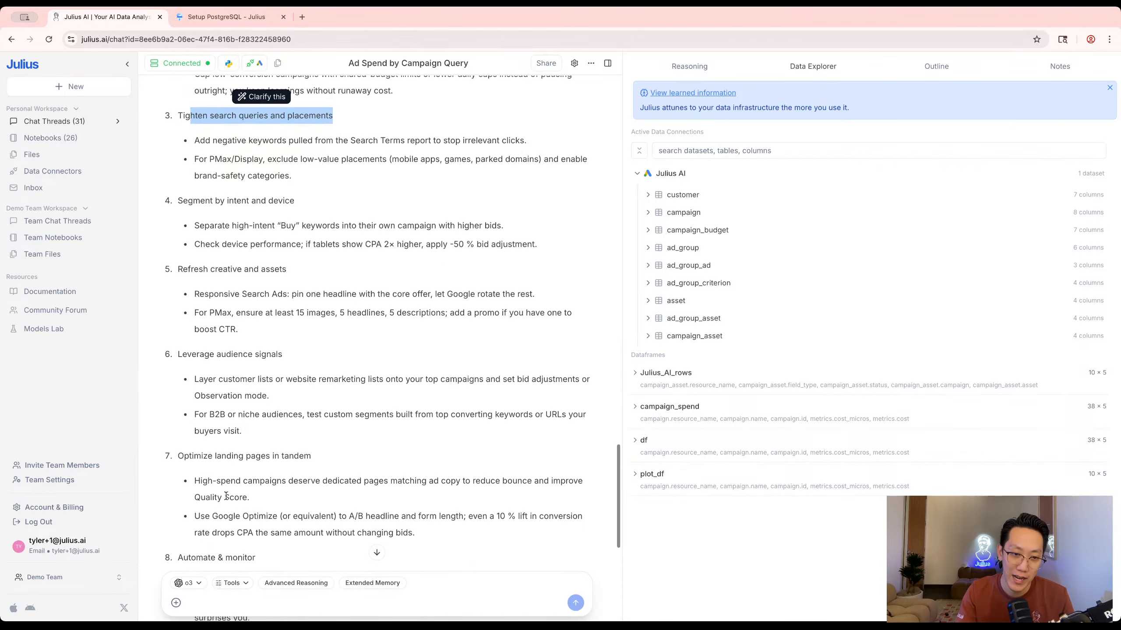
pyautogui.scroll(-2, 227, 497)
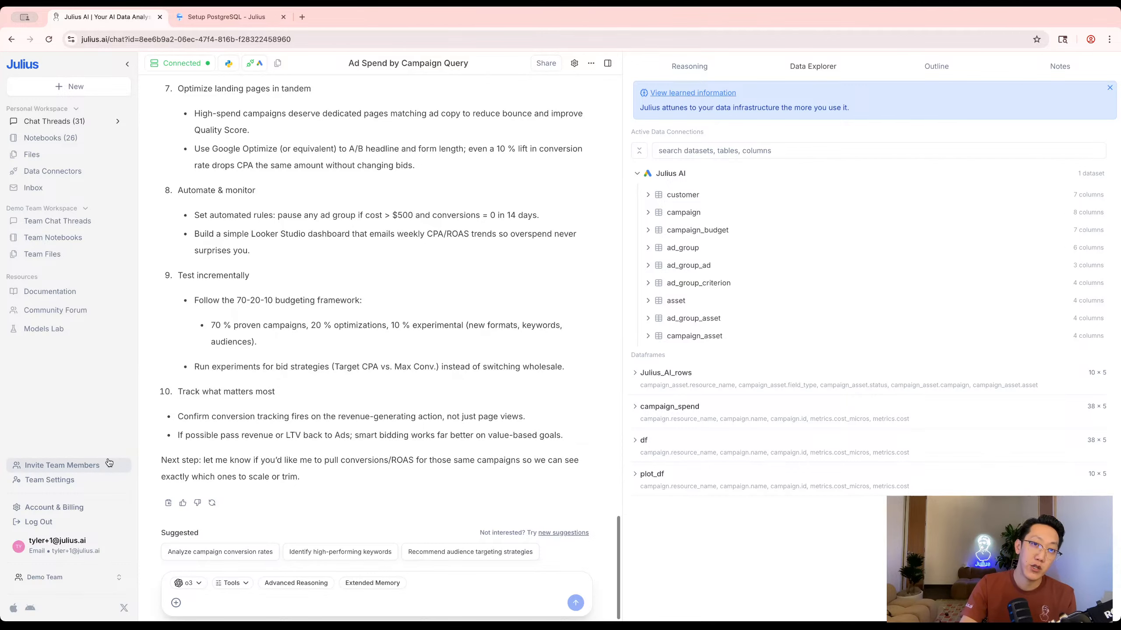
# Open the documentation's welcome page, and return to the ad spend thread.
pyautogui.click(37, 294)
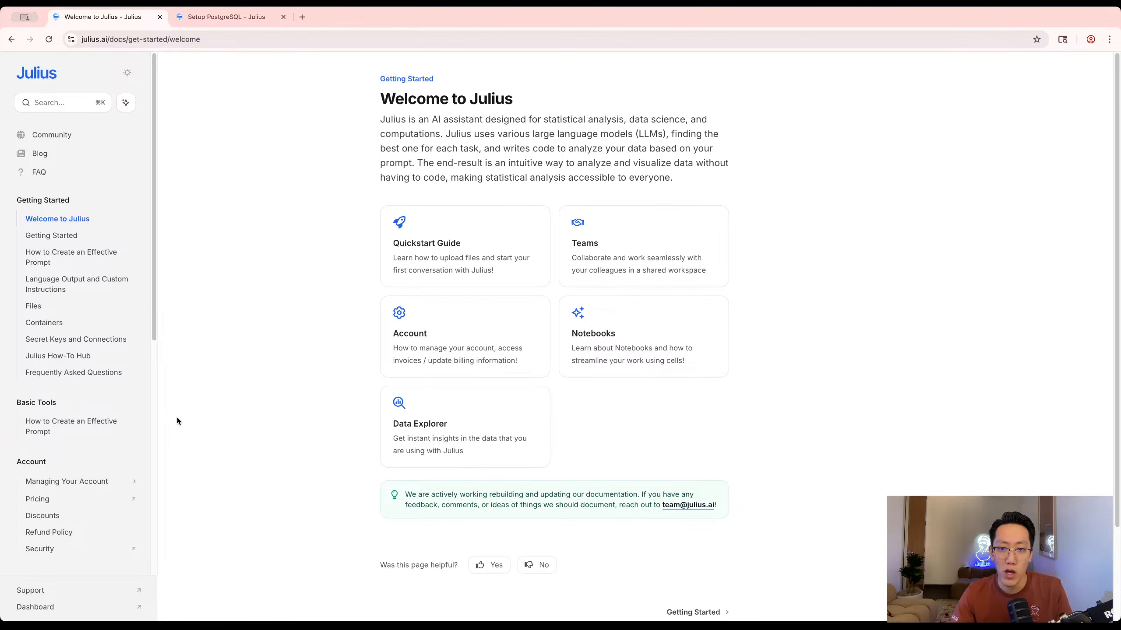
pyautogui.press('super+bracketleft')
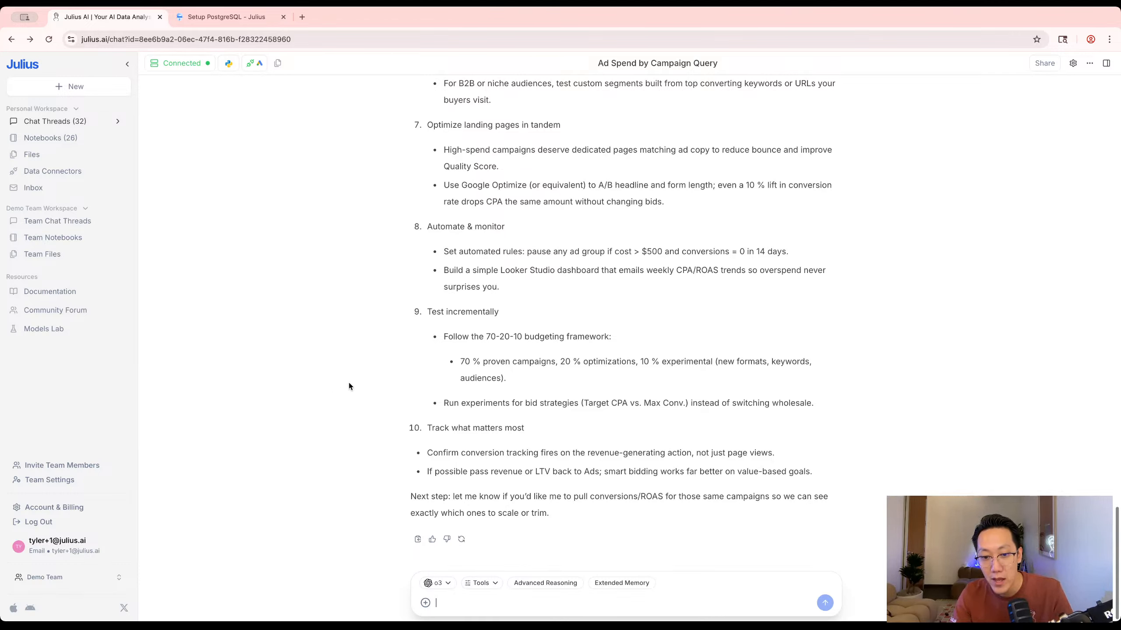
# Open the data connectors page and look over the existing connections, team connections and all available integrations.
pyautogui.click(55, 170)
pyautogui.scroll(-5, 311, 321)
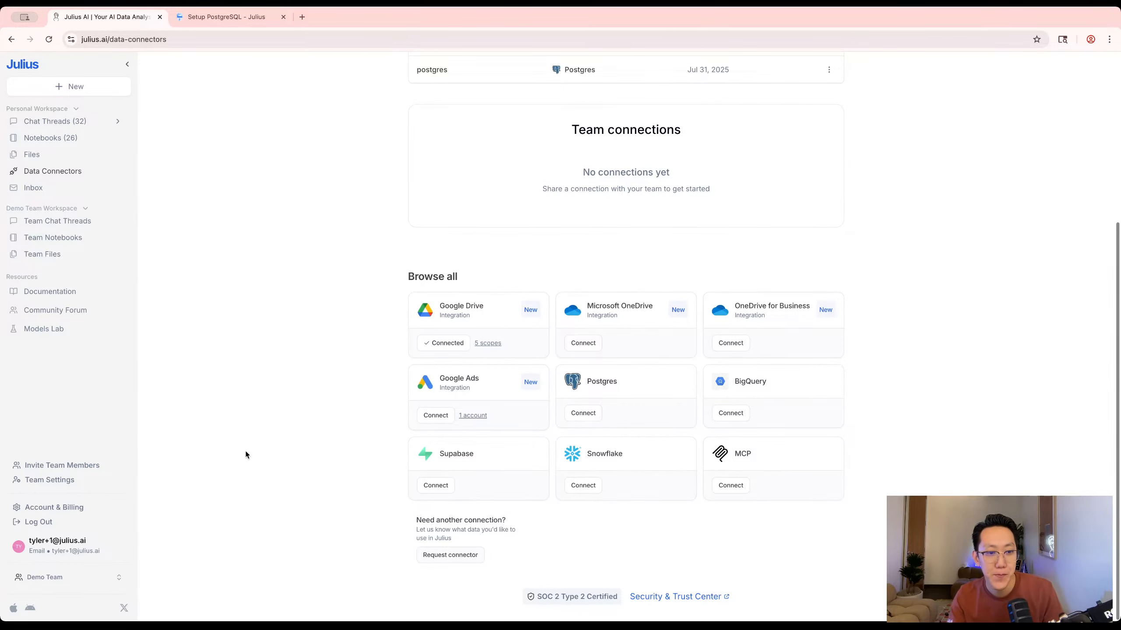
pyautogui.scroll(5, 256, 443)
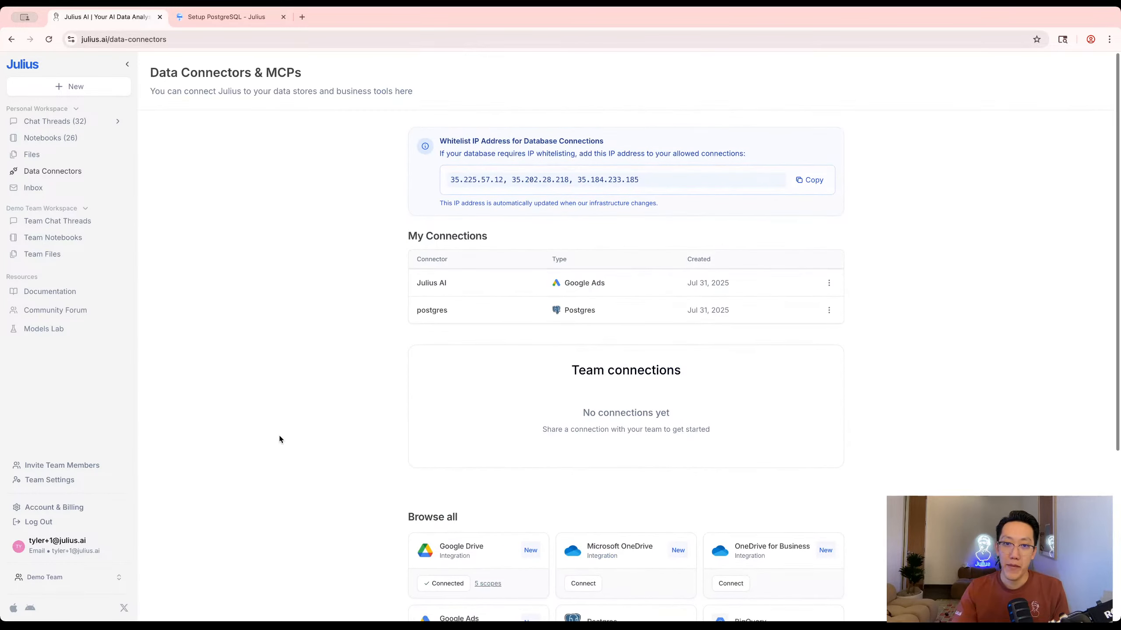
pyautogui.scroll(-1, 302, 427)
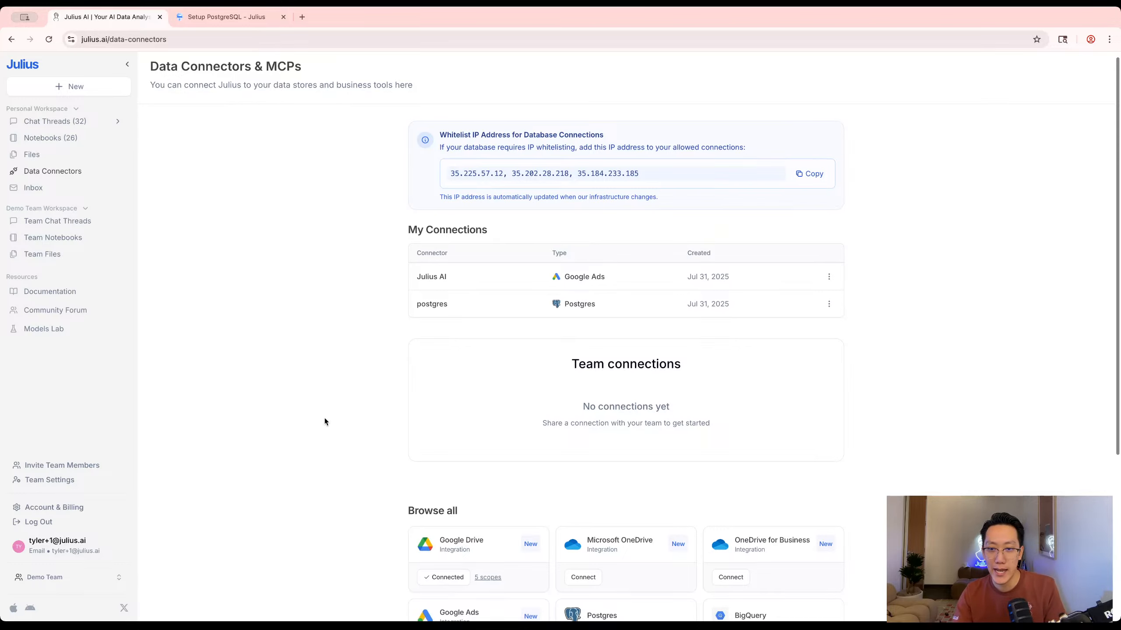
pyautogui.scroll(-2, 533, 385)
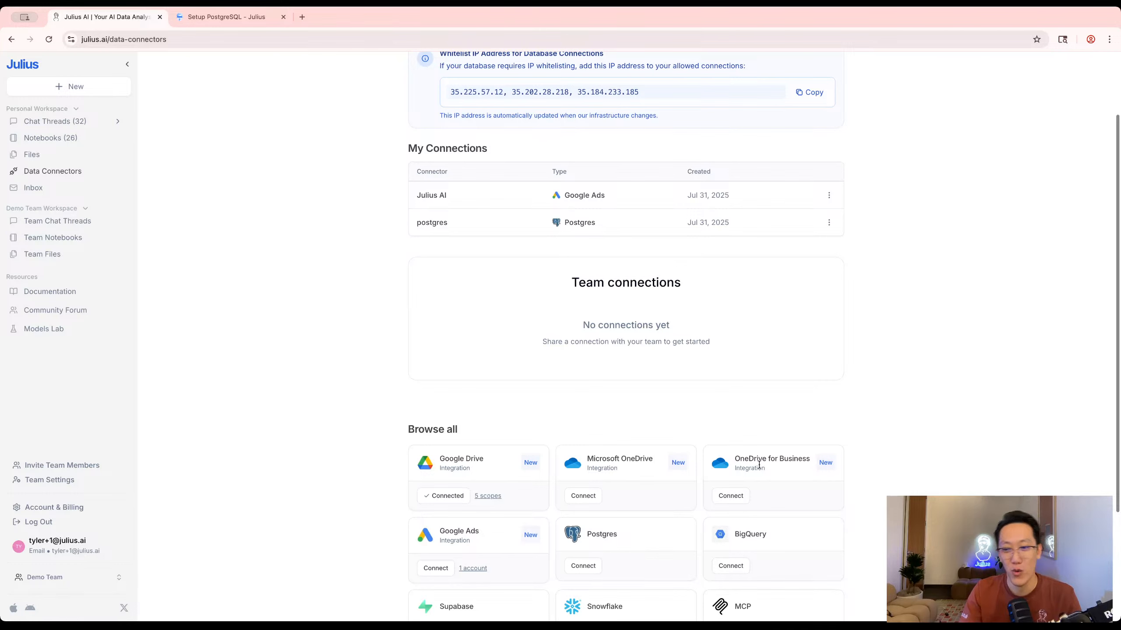
pyautogui.scroll(-3, 745, 468)
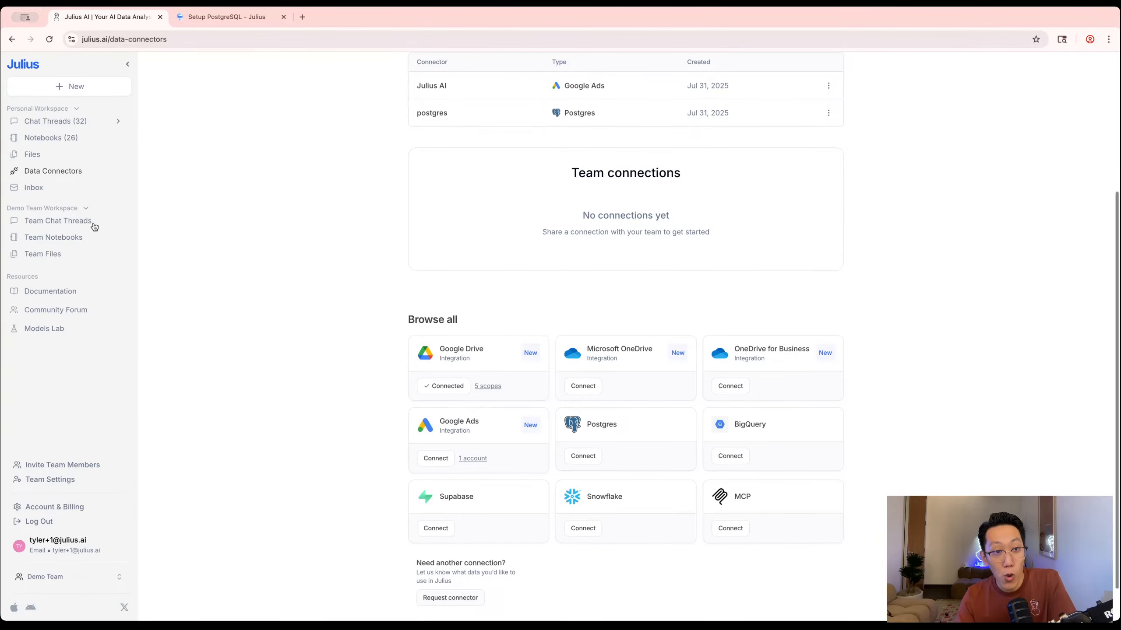
# Go to the home page for a blank chat and open the support messenger from the chat's additional options.
pyautogui.click(25, 66)
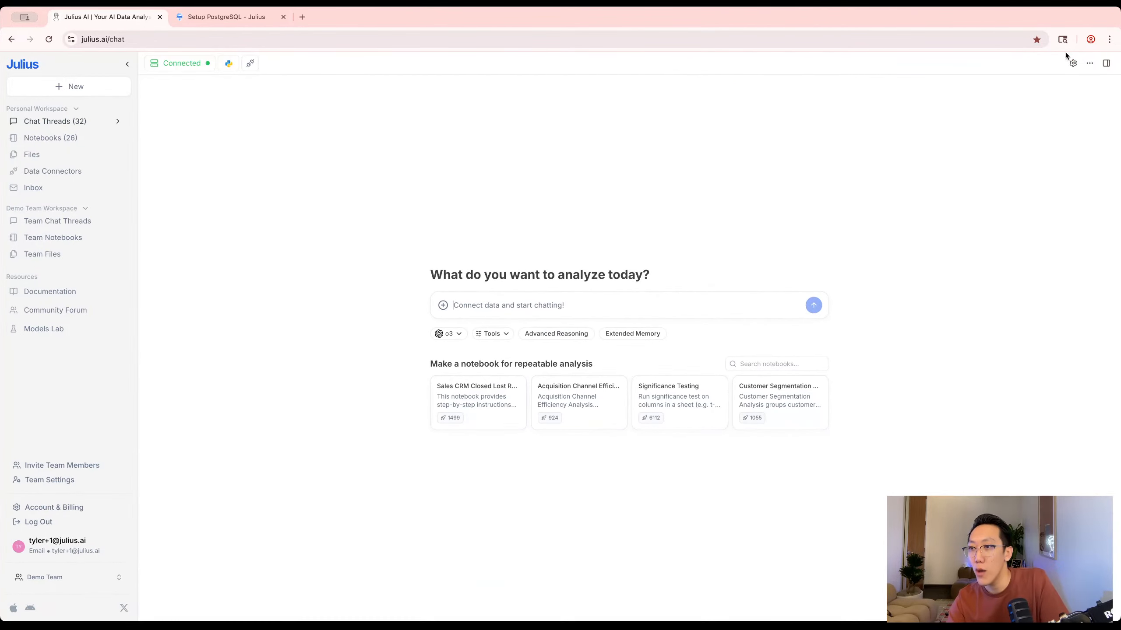
pyautogui.click(1089, 63)
pyautogui.click(1082, 93)
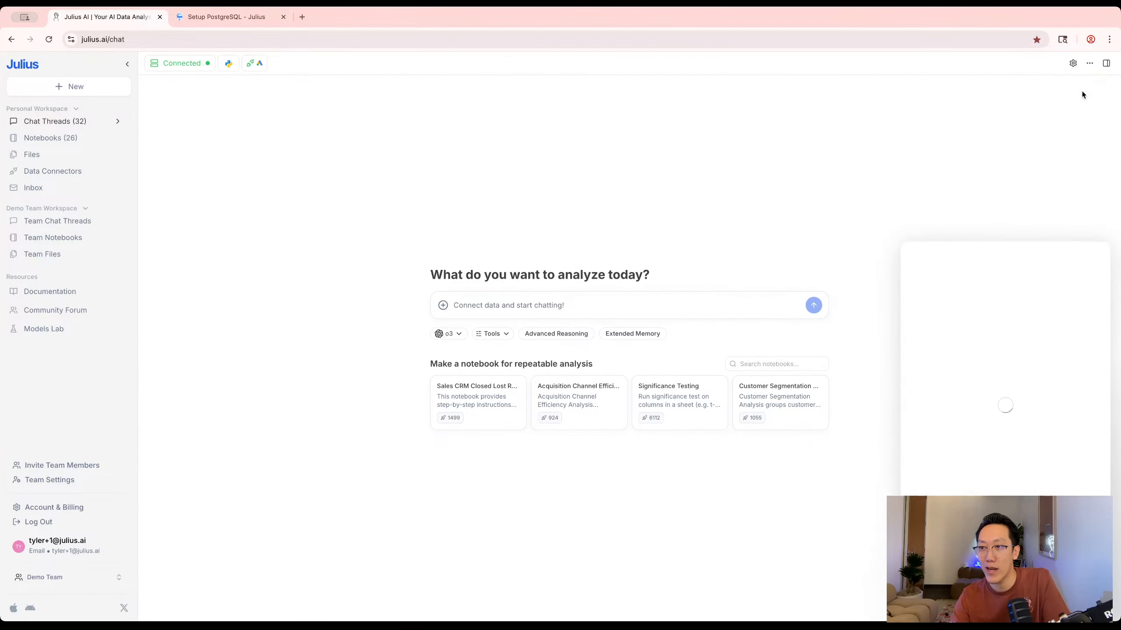